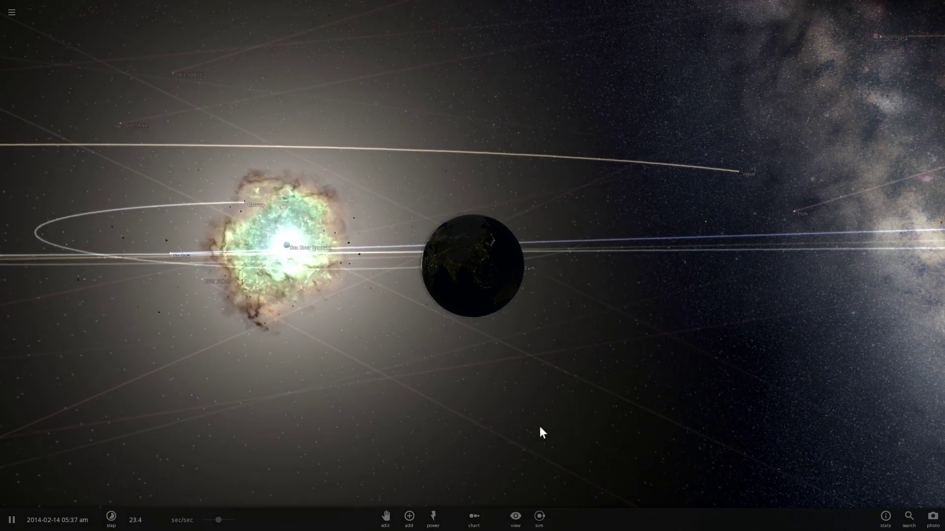
Step: Speed the simulation up to about 2.13 minutes per second, keeping Earth and the expanding Sun nova remnant in view
left_click(220, 520)
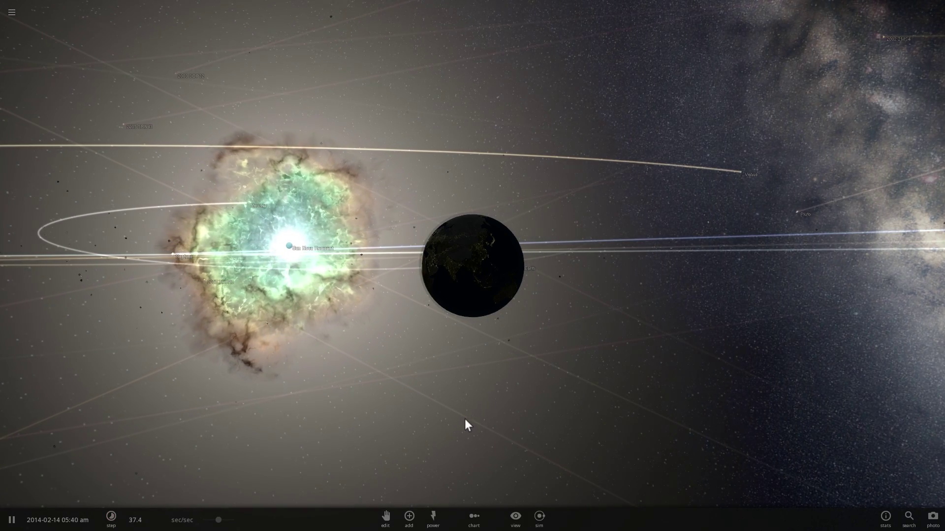
left_click_drag(508, 382, 478, 391)
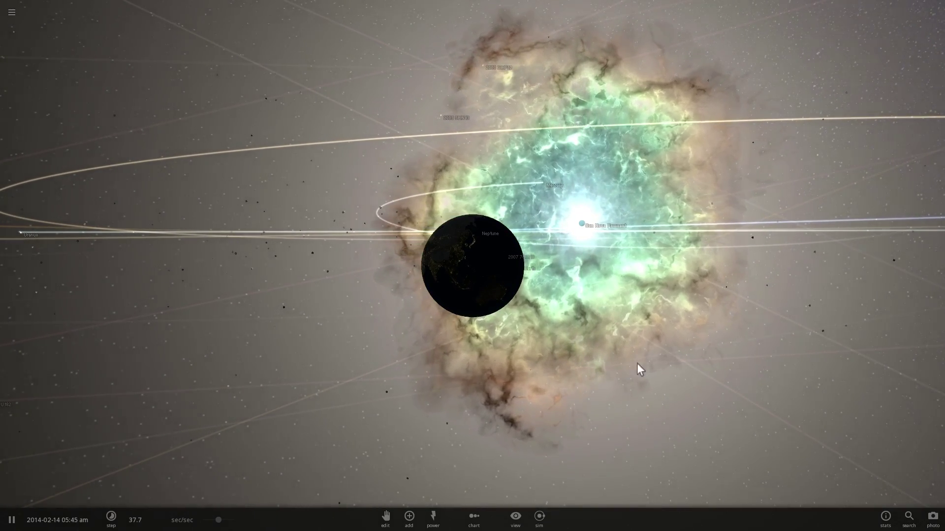
left_click_drag(220, 520, 265, 507)
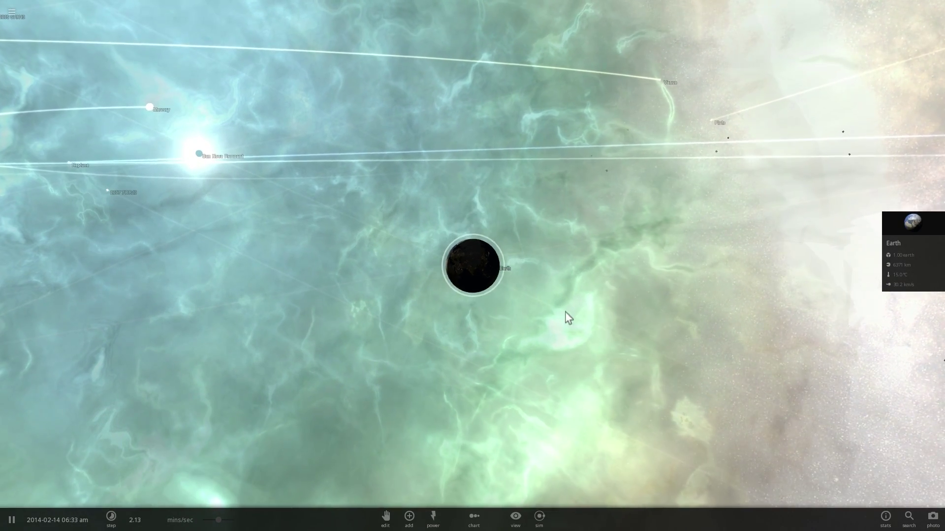
Step: Raise the simulation speed to about 4.9 minutes per second with Earth in close view inside the nova cloud
scroll(556, 313, "up", 4)
left_click_drag(496, 304, 418, 267)
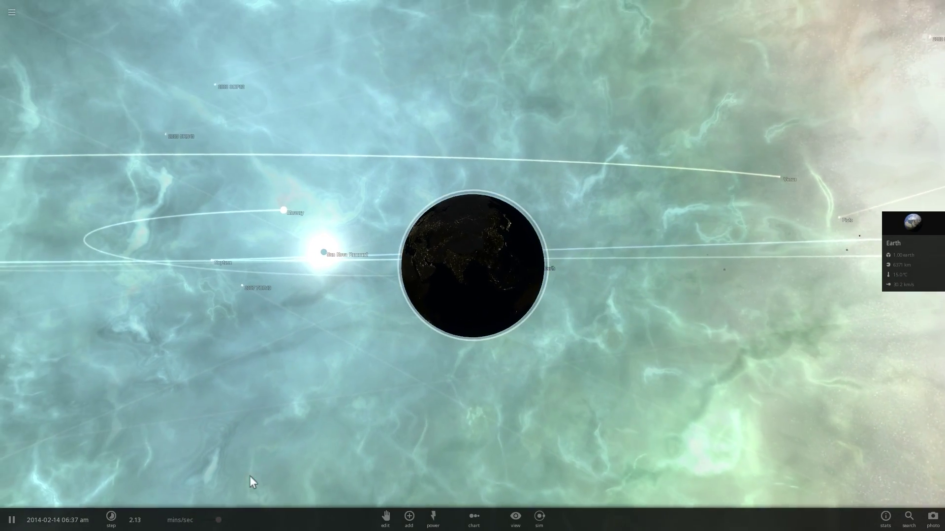
left_click_drag(219, 520, 224, 525)
left_click_drag(362, 338, 430, 354)
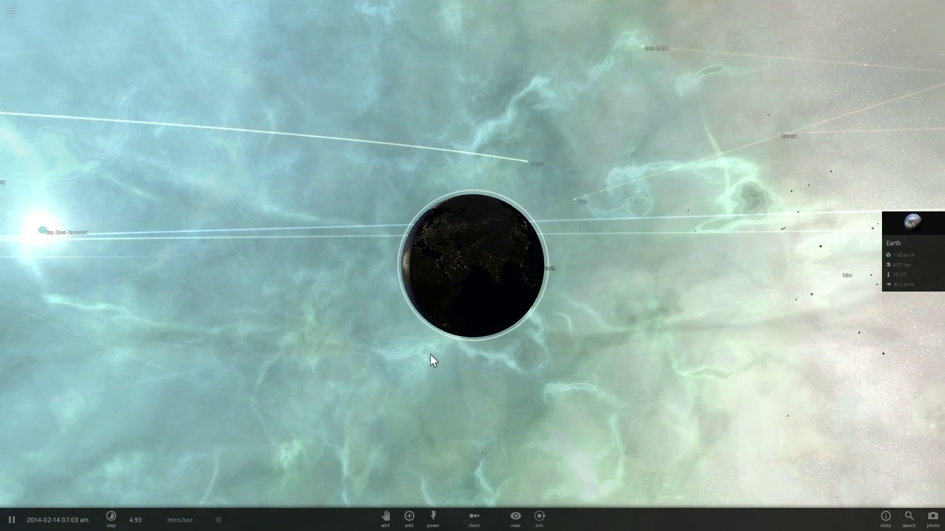
Step: Raise the simulation speed in stages to about 1.8 hours per second while viewing Earth's night side
scroll(425, 357, "up", 3)
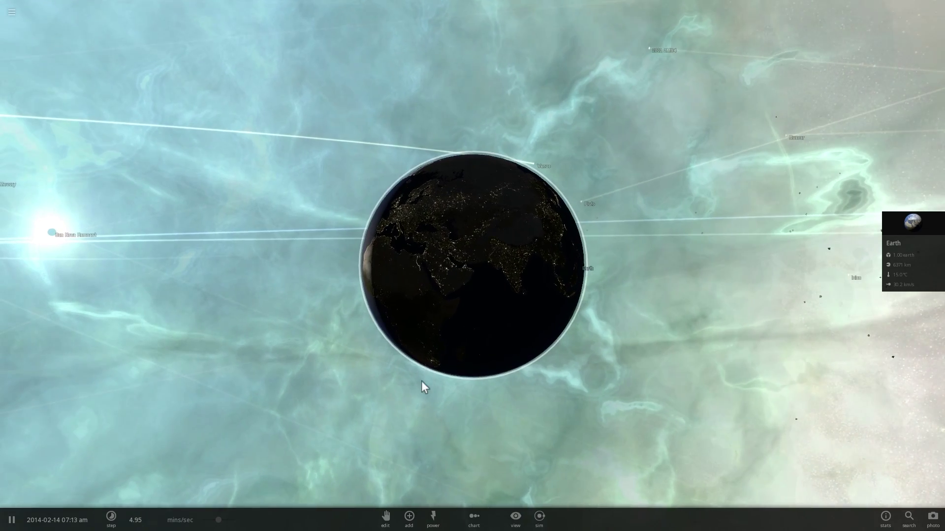
left_click_drag(422, 385, 355, 436)
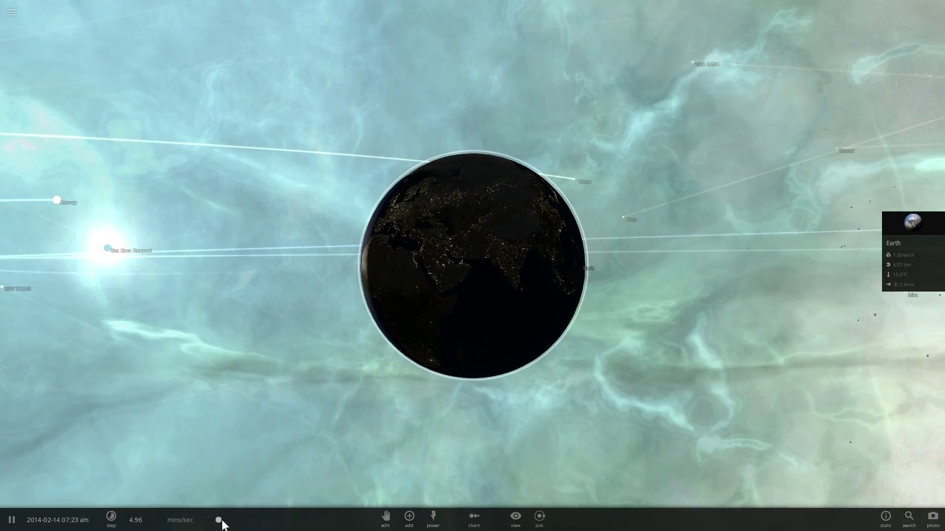
left_click_drag(408, 390, 462, 383)
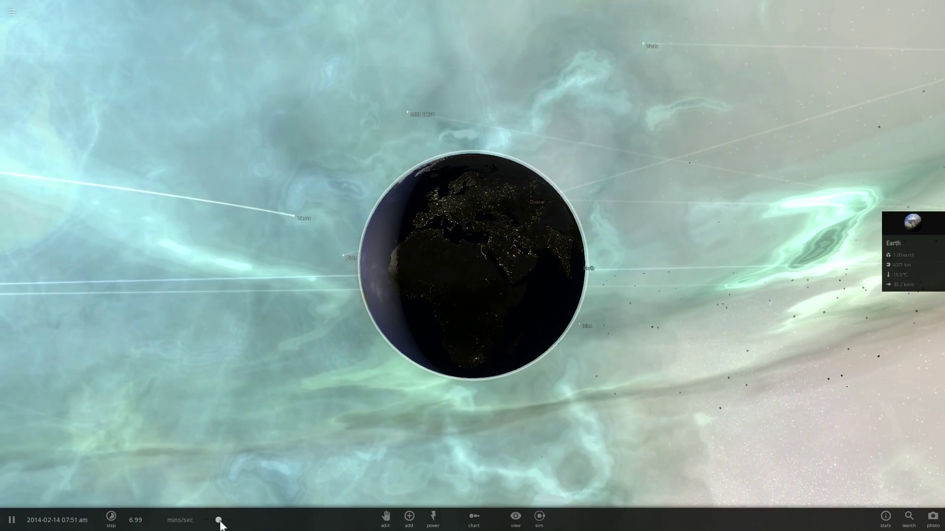
left_click_drag(219, 521, 224, 521)
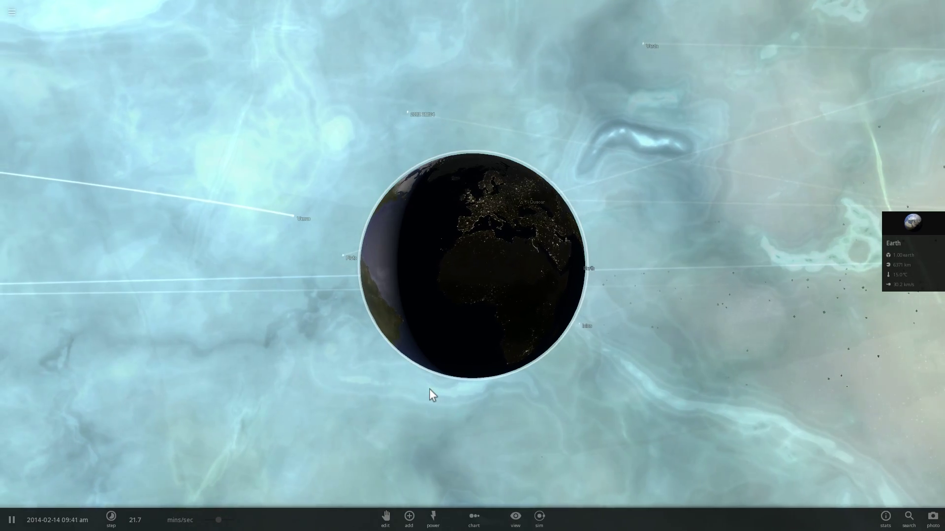
left_click_drag(222, 520, 228, 520)
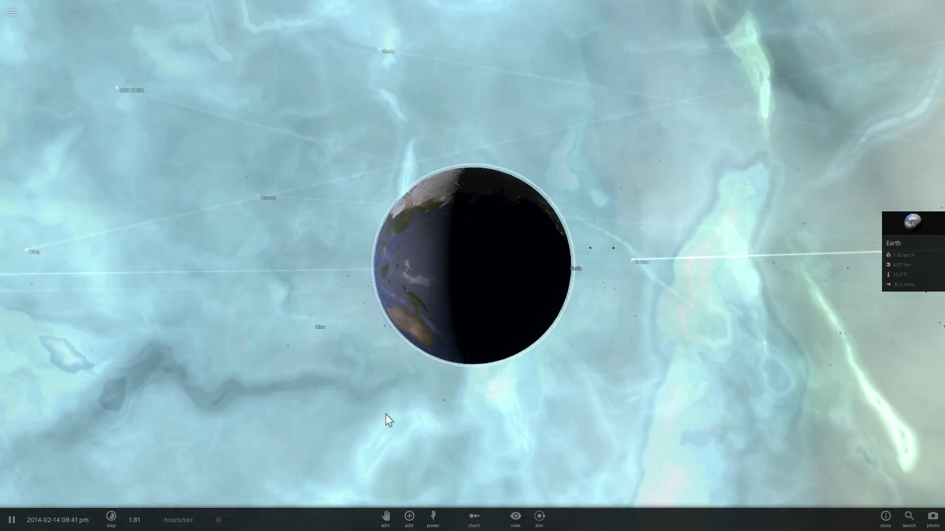
Step: Raise the simulation speed to about 3.36 hours per second while viewing Earth's lit side
scroll(386, 414, "down", 2)
left_click_drag(376, 412, 424, 400)
scroll(424, 400, "up", 3)
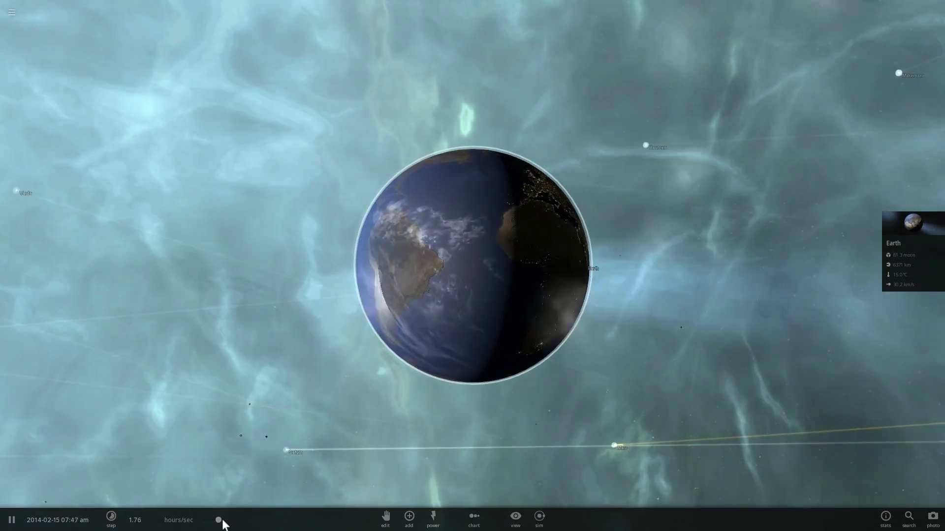
left_click_drag(222, 520, 228, 520)
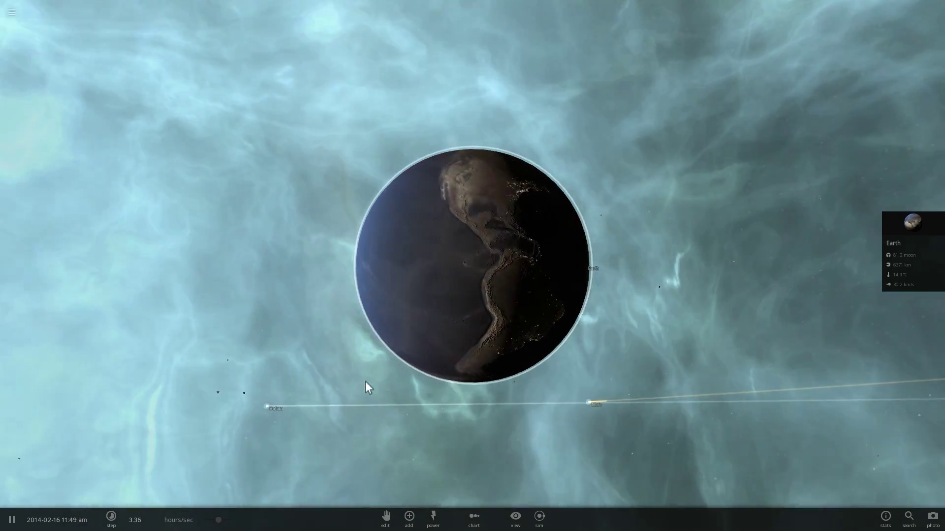
Step: Examine Earth's surface up close and the nova cloud around it out to the neighbouring planets
scroll(441, 351, "up", 5)
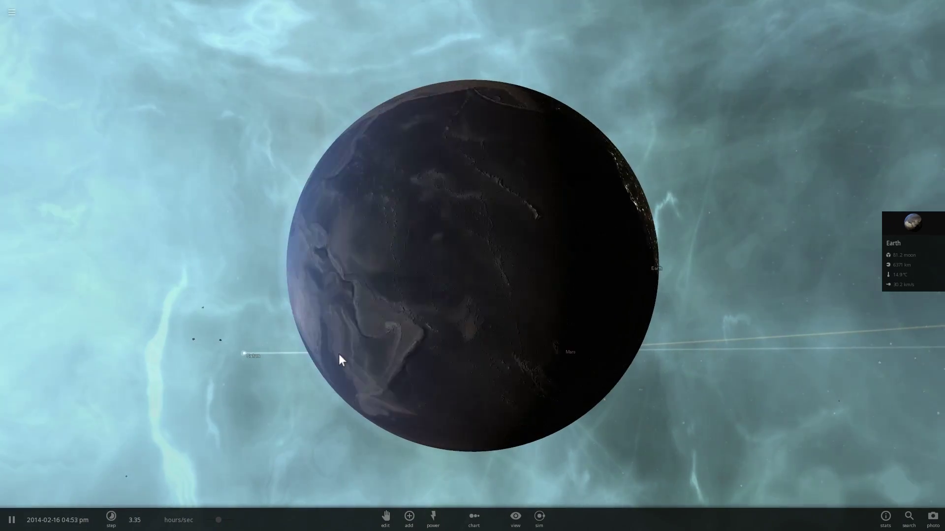
left_click_drag(339, 354, 417, 370)
scroll(351, 382, "down", 10)
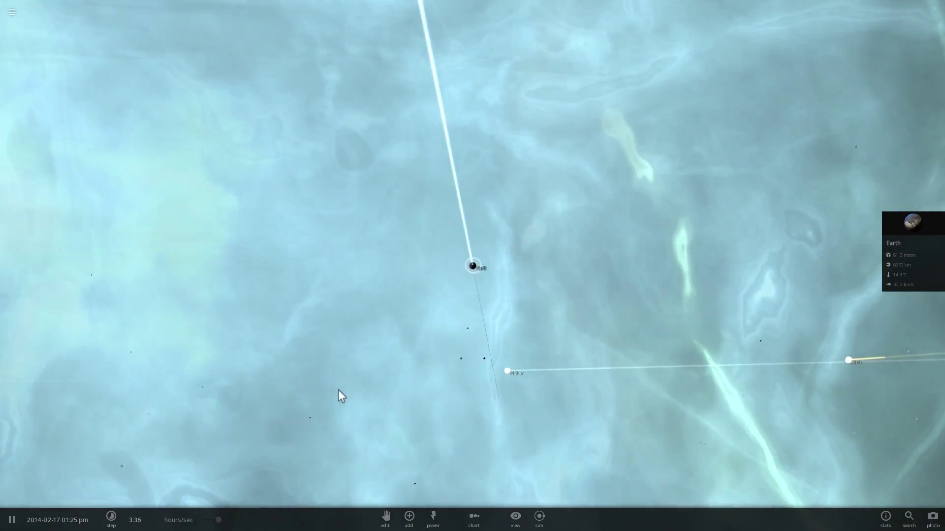
scroll(351, 359, "down", 8)
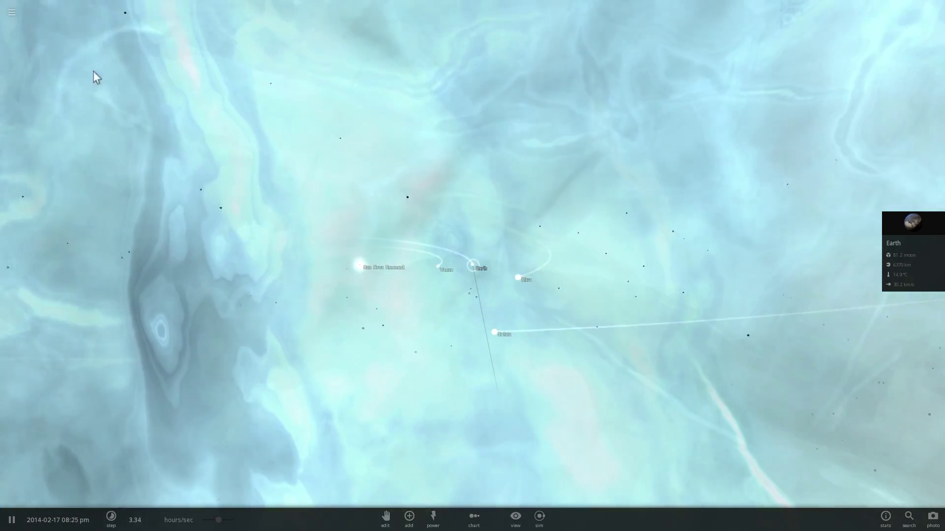
left_click_drag(94, 72, 346, 261)
scroll(366, 280, "down", 10)
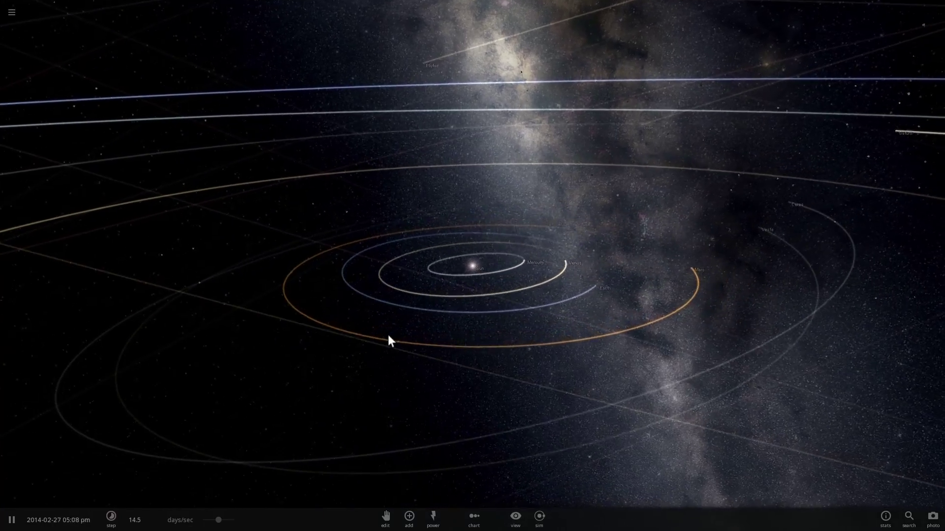
Step: Examine the whole solar system, from the inner planets' orbits out beyond the distant dwarf planets
scroll(387, 331, "down", 8)
left_click_drag(373, 327, 448, 309)
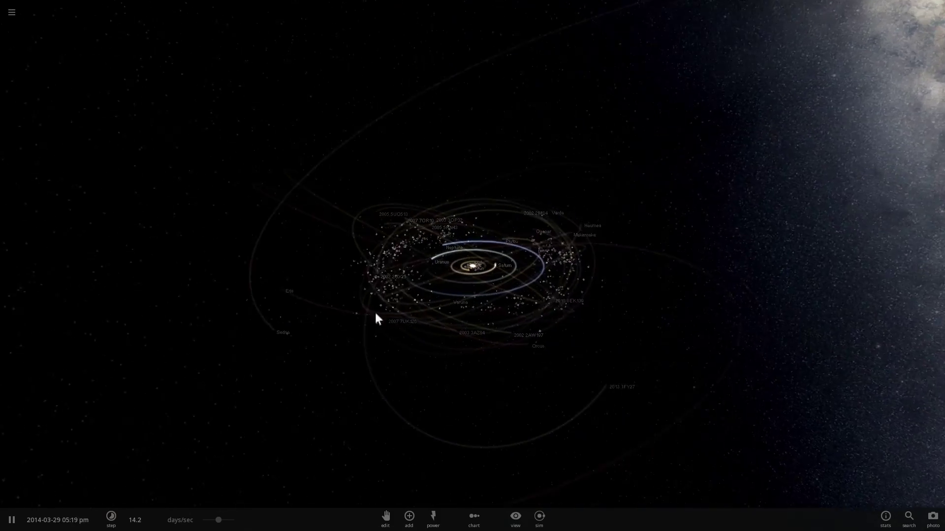
scroll(448, 311, "down", 8)
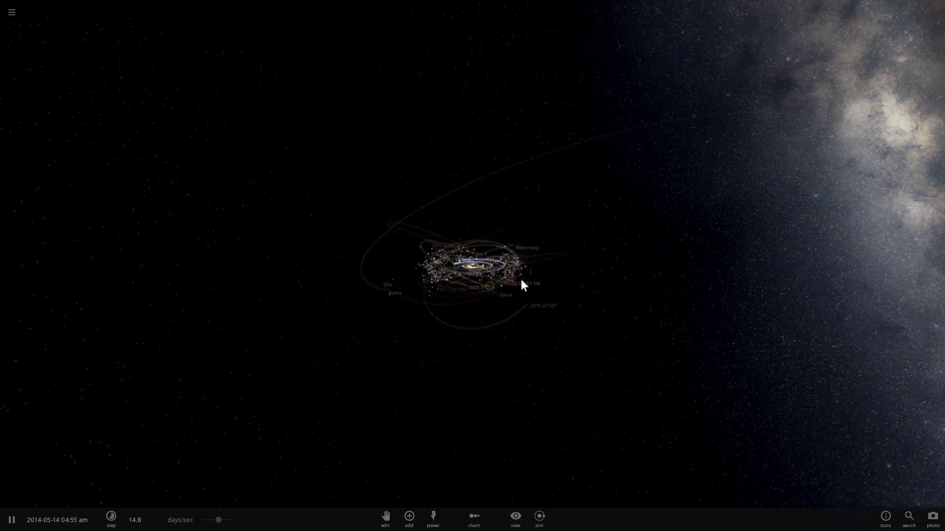
scroll(521, 284, "up", 10)
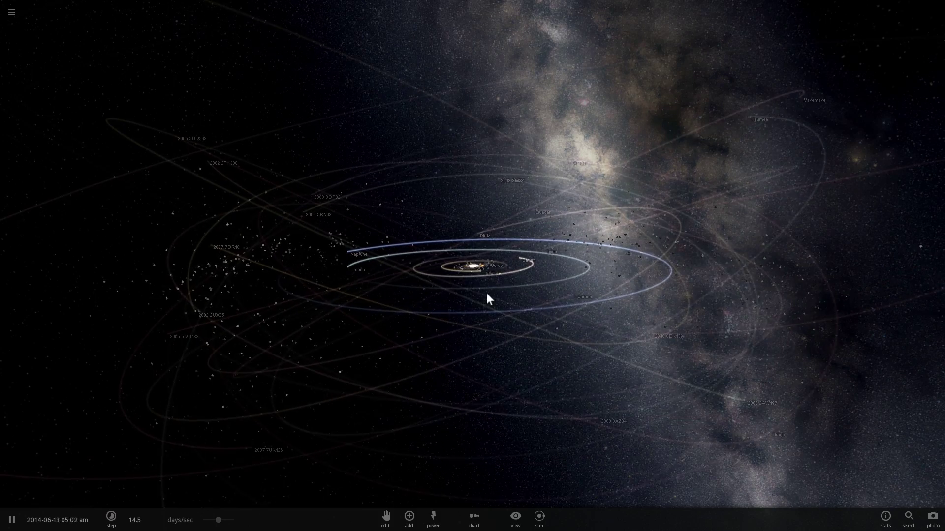
left_click_drag(486, 294, 498, 282)
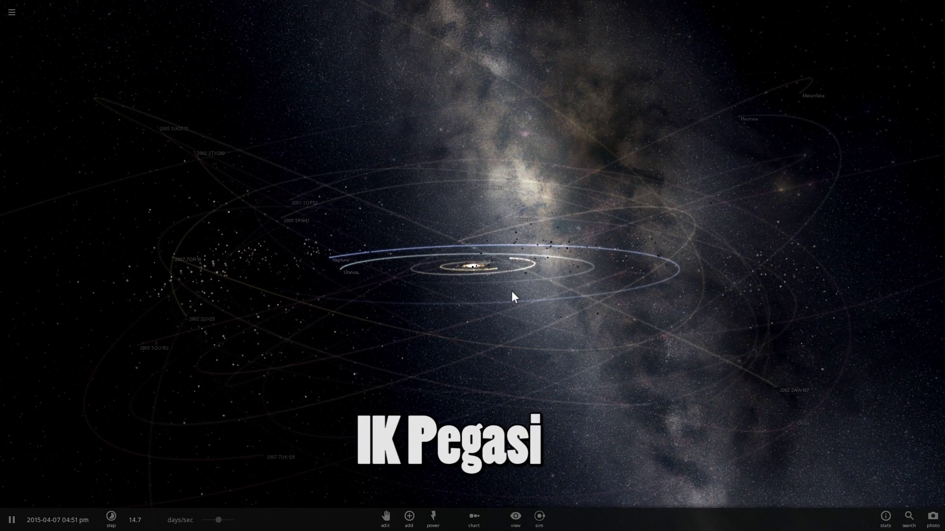
left_click_drag(500, 294, 589, 341)
scroll(548, 289, "down", 3)
scroll(536, 311, "down", 3)
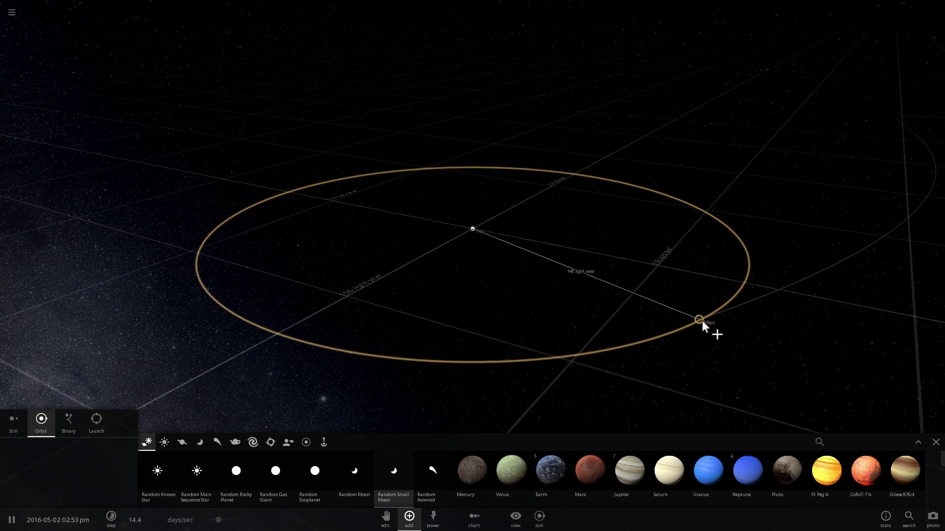
Step: Leave the object-adding mode without placing a body and inspect the solar system from interstellar distance
right_click_drag(716, 321, 540, 326)
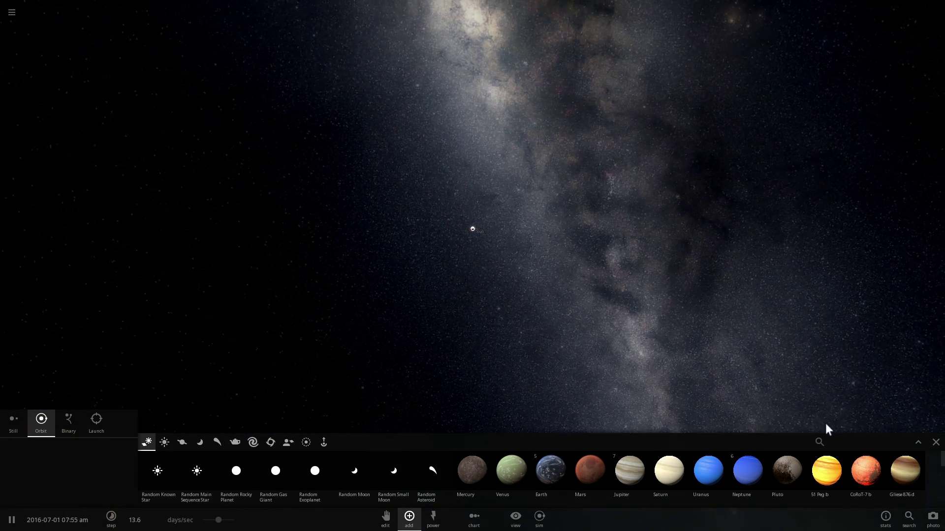
left_click(936, 442)
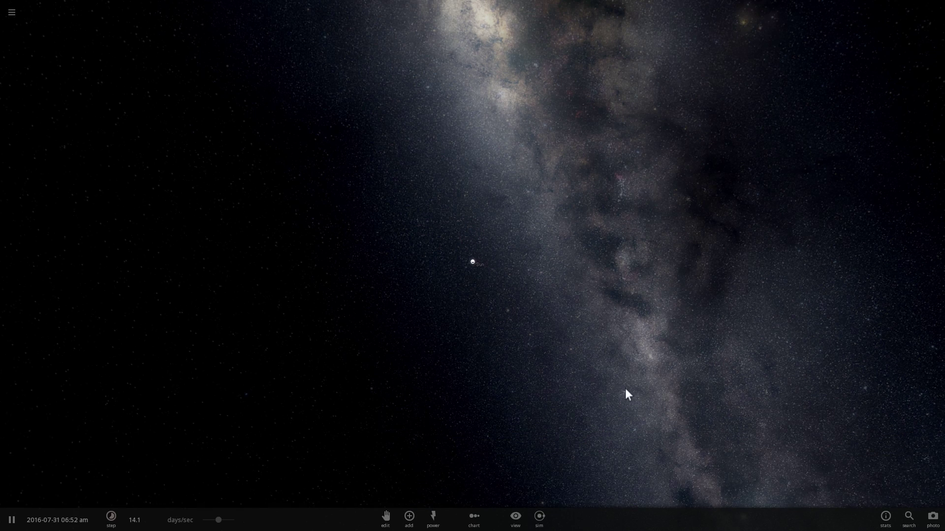
right_click_drag(624, 388, 433, 350)
scroll(468, 282, "down", 5)
scroll(476, 331, "up", 4)
scroll(448, 343, "up", 3)
right_click_drag(520, 366, 454, 384)
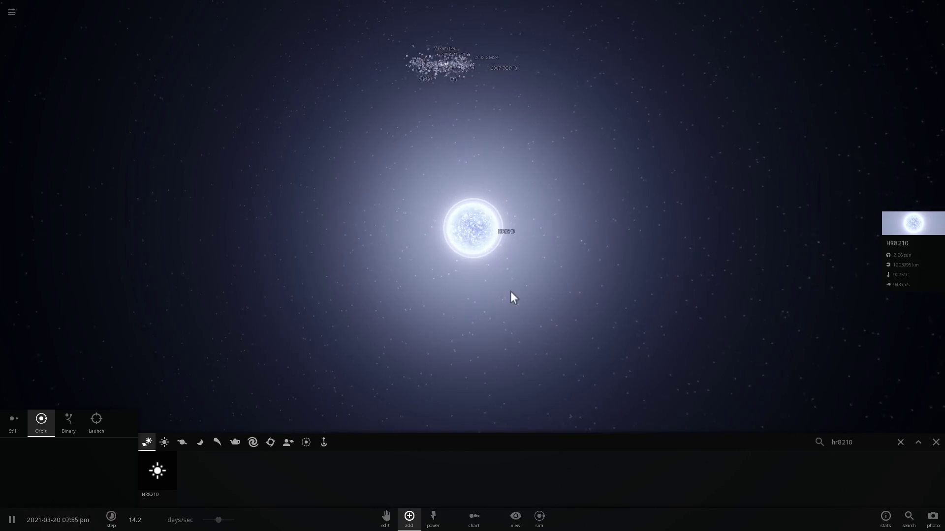
Step: Examine the star HR8210 from several angles and distances, with the solar system in the background
right_click_drag(510, 291, 487, 274)
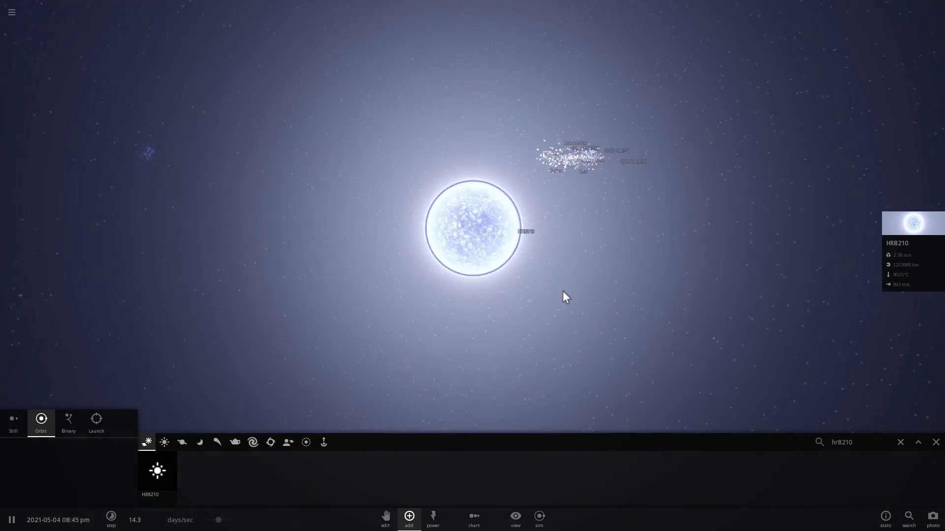
right_click_drag(562, 296, 521, 312)
scroll(462, 314, "down", 3)
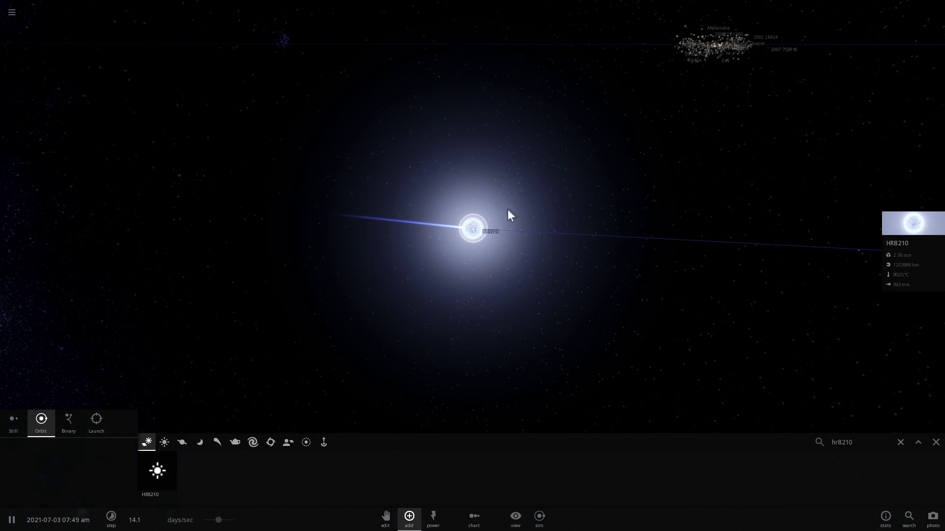
scroll(526, 268, "up", 5)
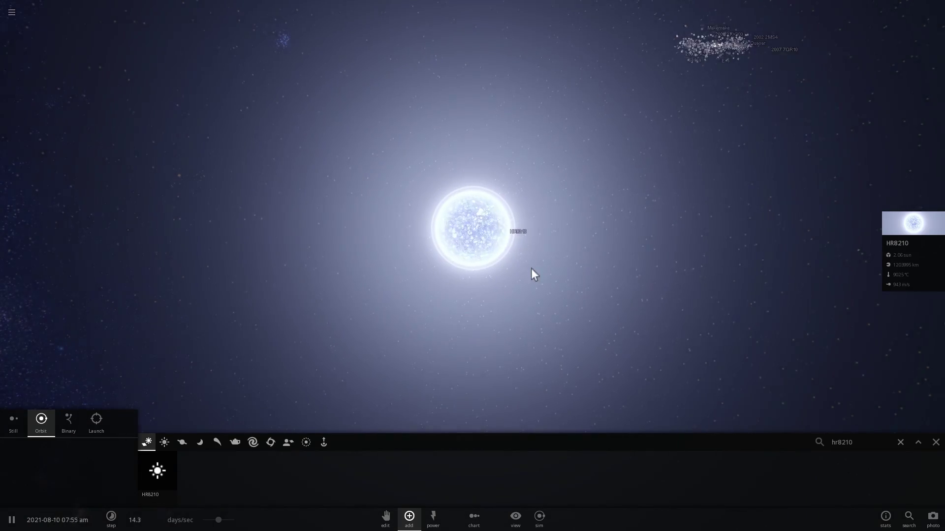
right_click_drag(531, 269, 573, 252)
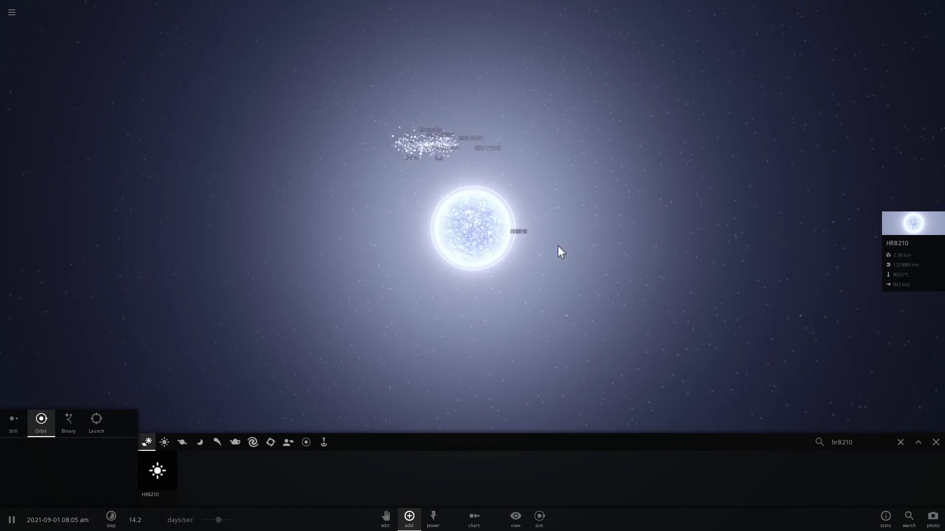
scroll(557, 261, "up", 4)
scroll(571, 290, "down", 6)
right_click_drag(574, 305, 525, 314)
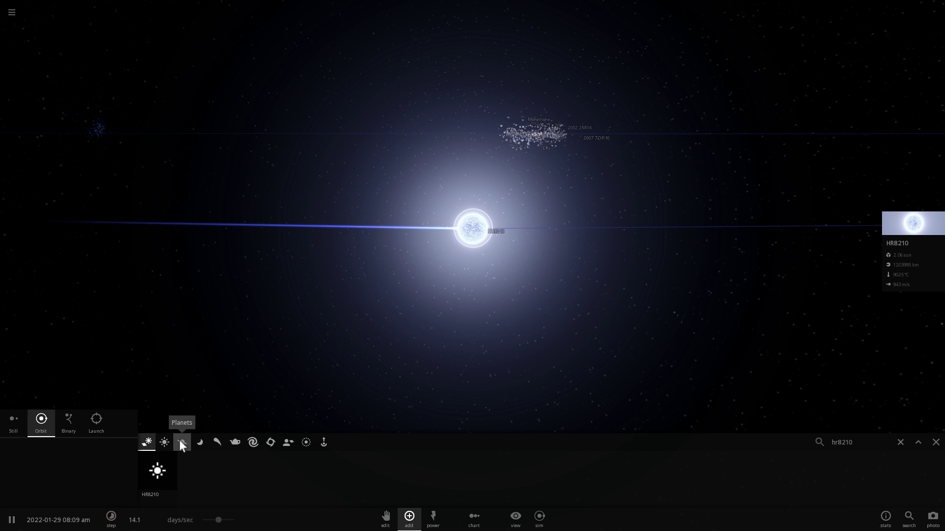
right_click_drag(313, 321, 235, 371)
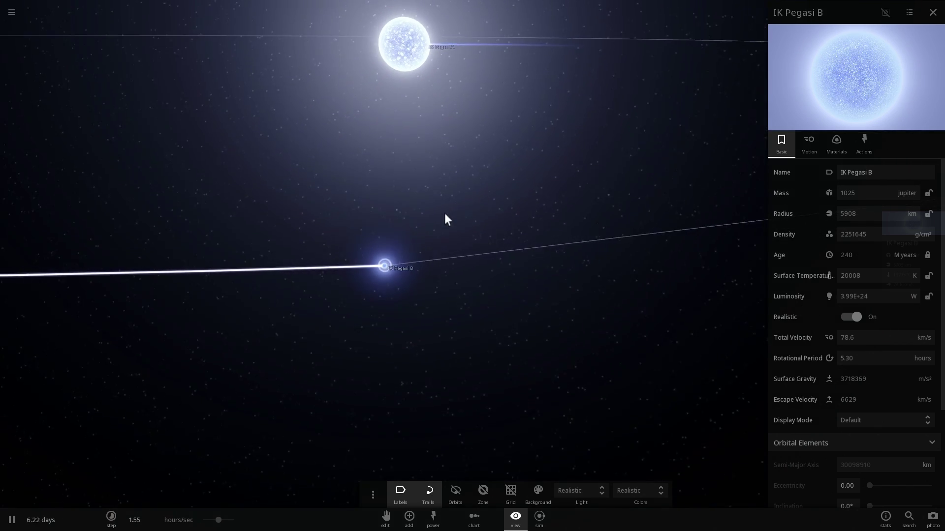
Step: Examine IK Pegasi B up close and its orbit around the larger companion star from farther away
right_click_drag(446, 211, 424, 194)
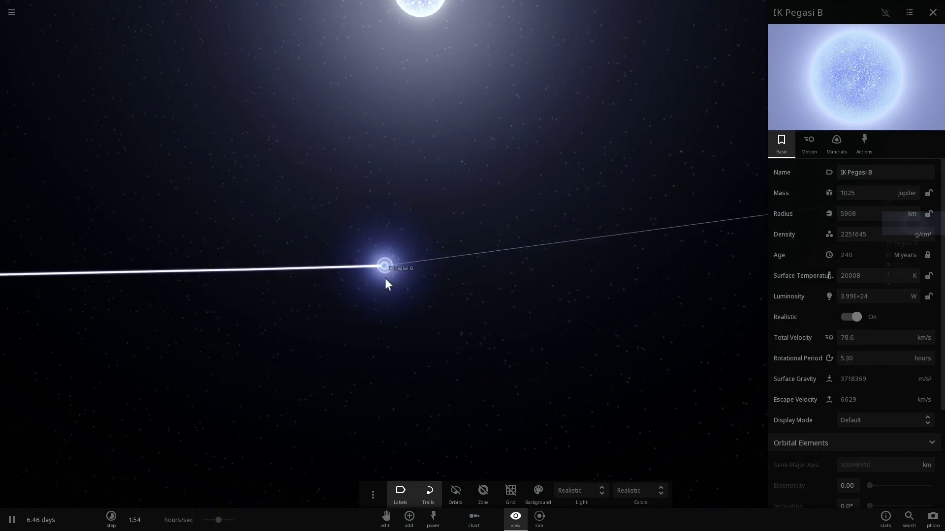
scroll(385, 279, "up", 5)
right_click_drag(385, 278, 438, 255)
scroll(353, 264, "down", 5)
scroll(359, 268, "down", 5)
right_click_drag(359, 268, 385, 299)
scroll(386, 299, "down", 2)
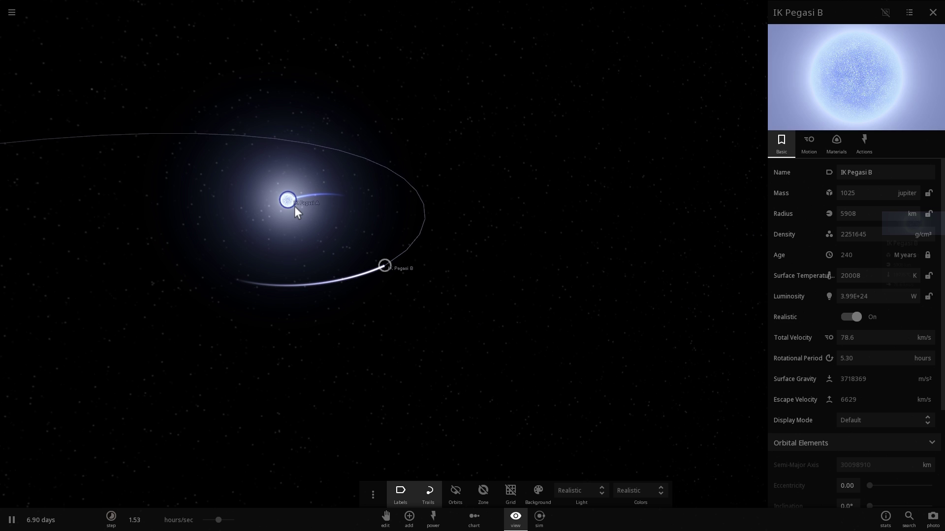
Step: Add IK Pegasi A to the selection with IK Pegasi B and create a barycenter for the pair
left_click(294, 205, "shift")
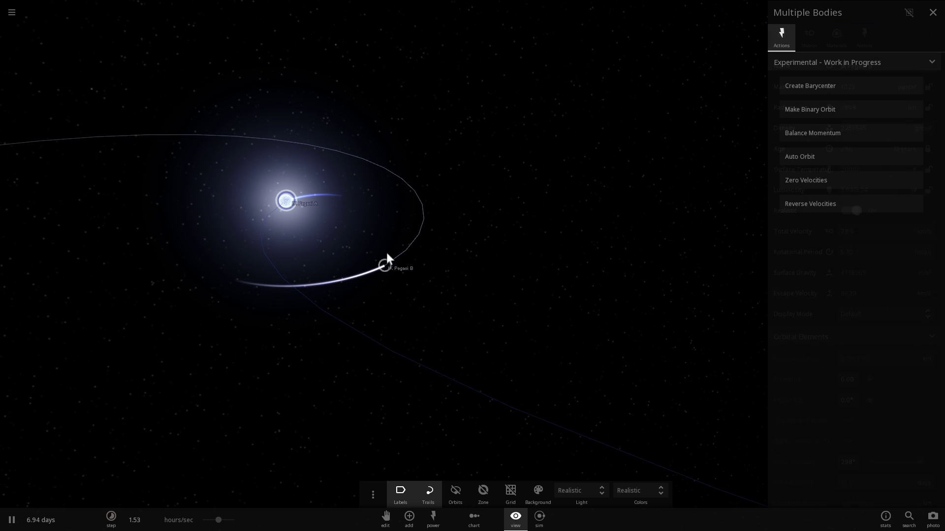
left_click(810, 85)
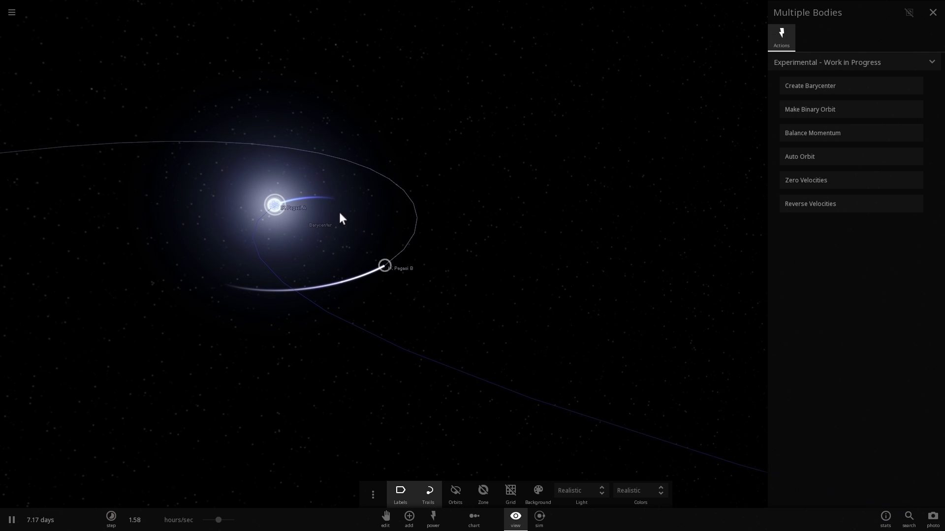
right_click_drag(347, 218, 418, 253)
scroll(408, 259, "up", 3)
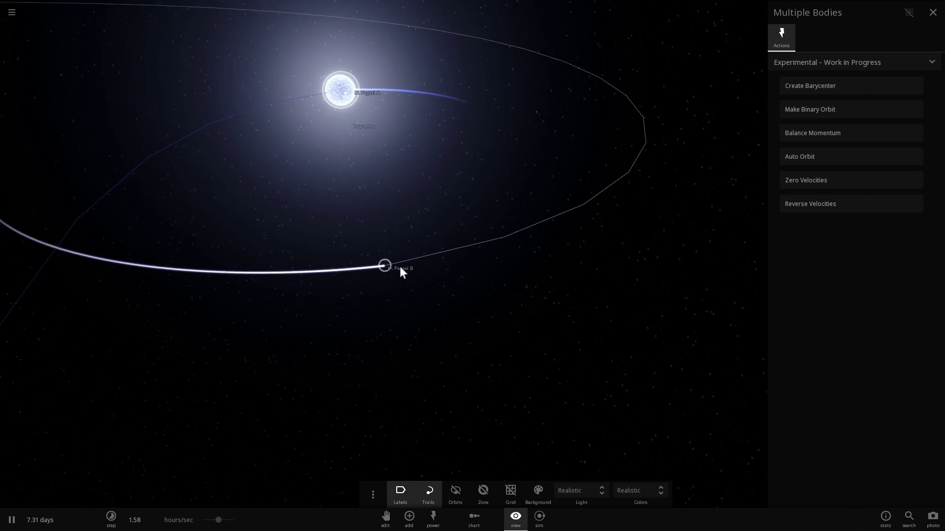
Step: Examine the orbits of IK Pegasi A and B from several angles, and both stars together at close range
left_click_drag(399, 268, 359, 274)
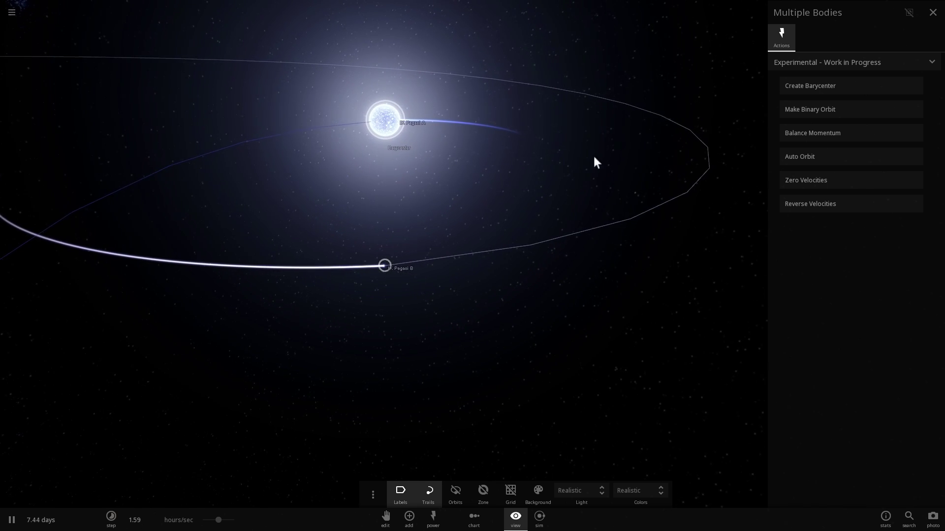
left_click_drag(462, 118, 475, 221)
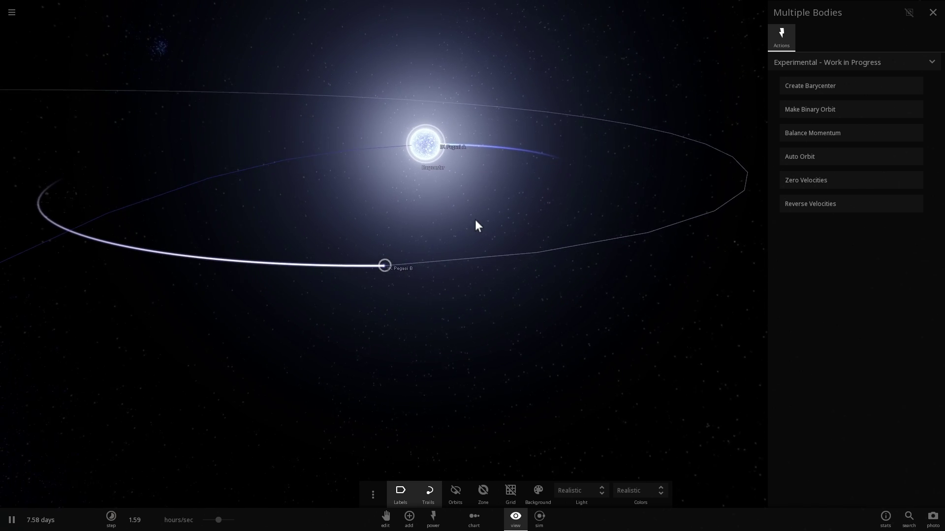
left_click_drag(477, 232, 474, 277)
scroll(474, 276, "down", 2)
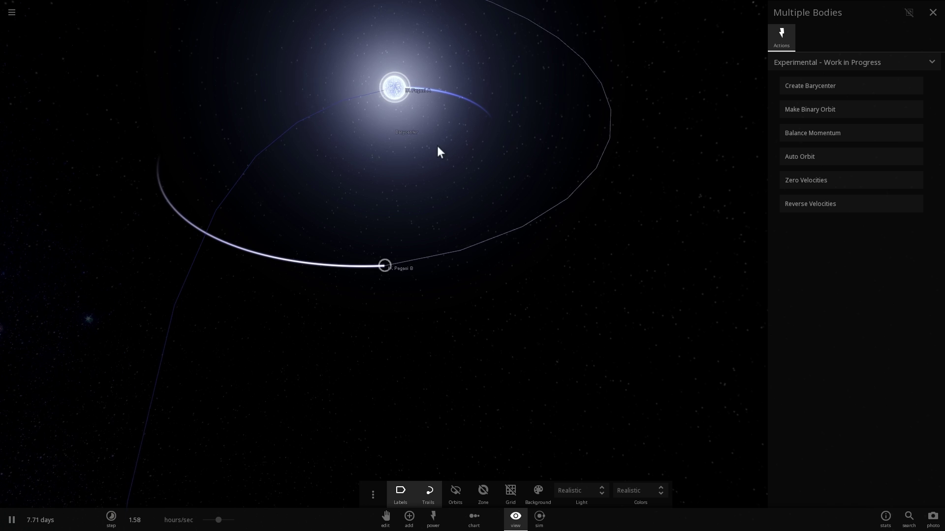
left_click_drag(473, 199, 428, 244)
scroll(428, 243, "up", 5)
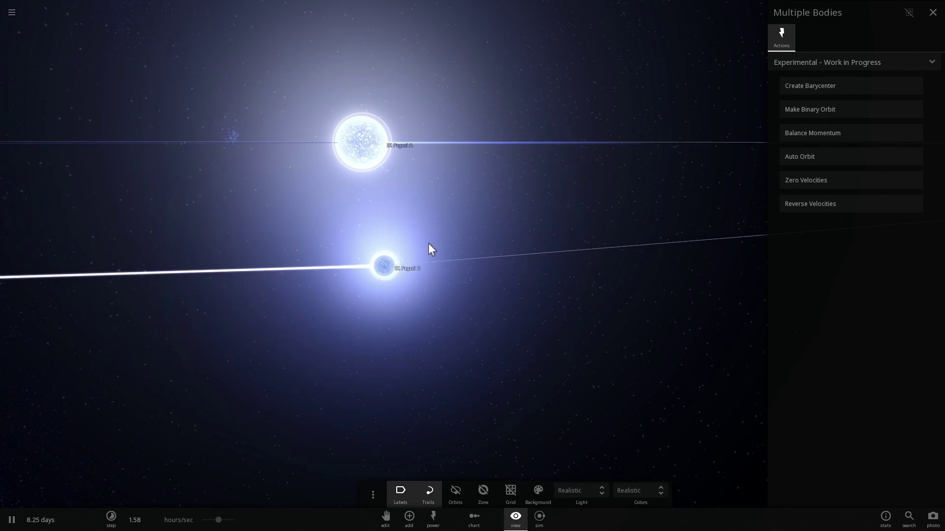
scroll(428, 243, "up", 2)
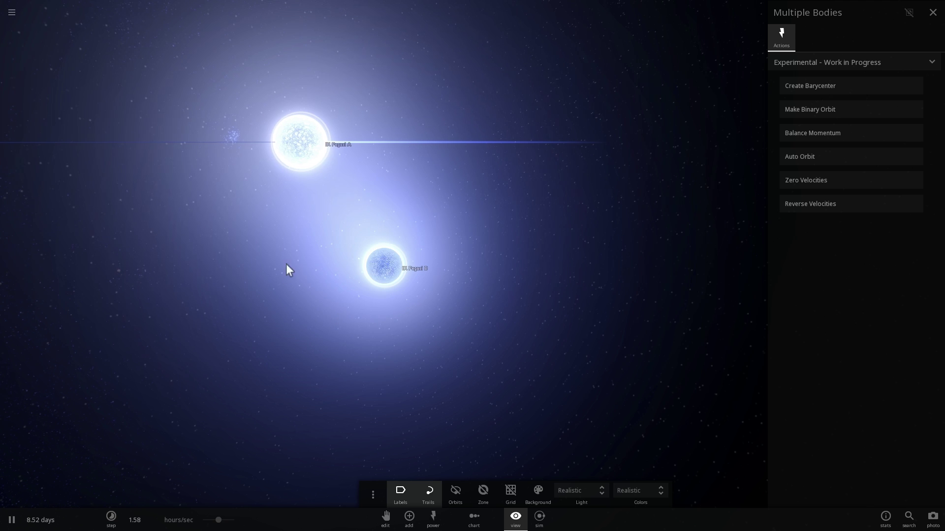
left_click_drag(541, 287, 521, 290)
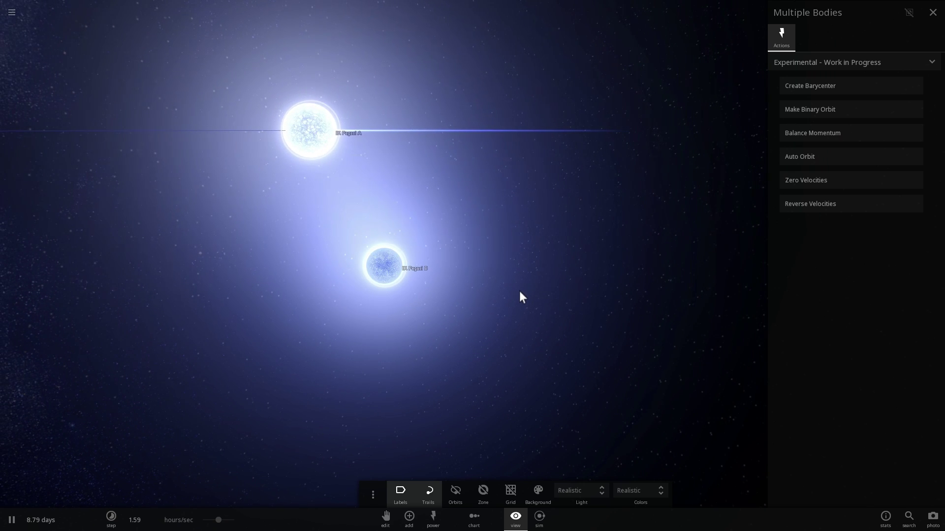
left_click_drag(517, 291, 492, 295)
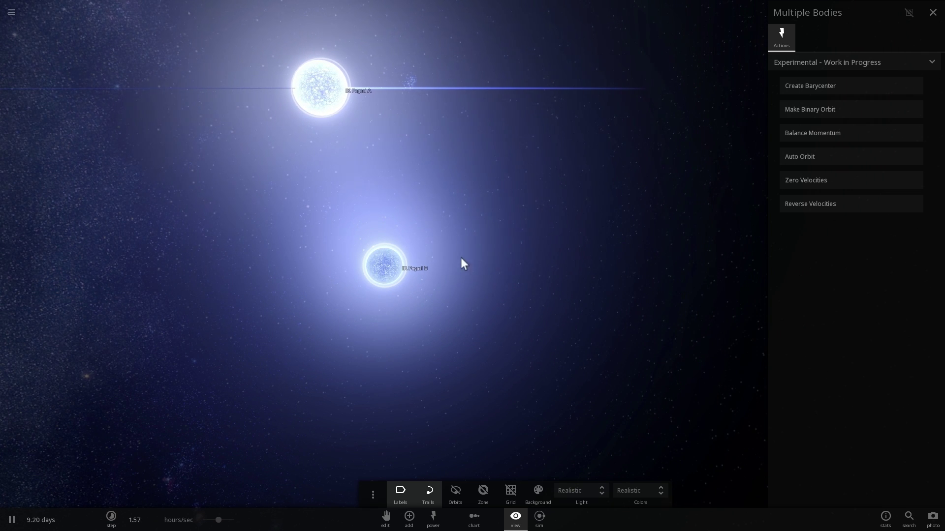
left_click_drag(466, 261, 488, 244)
scroll(487, 245, "up", 1)
scroll(482, 259, "down", 4)
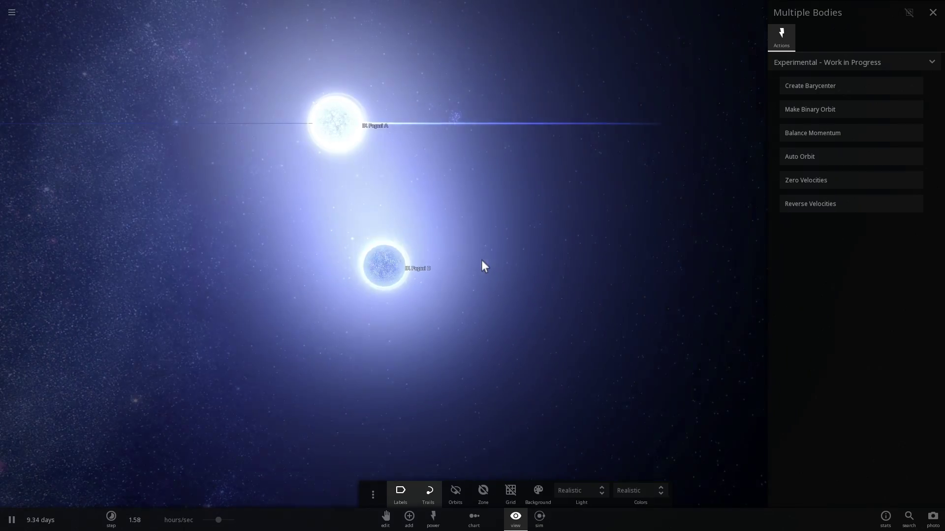
left_click_drag(437, 250, 404, 308)
scroll(403, 282, "up", 3)
scroll(403, 284, "down", 3)
scroll(410, 298, "down", 4)
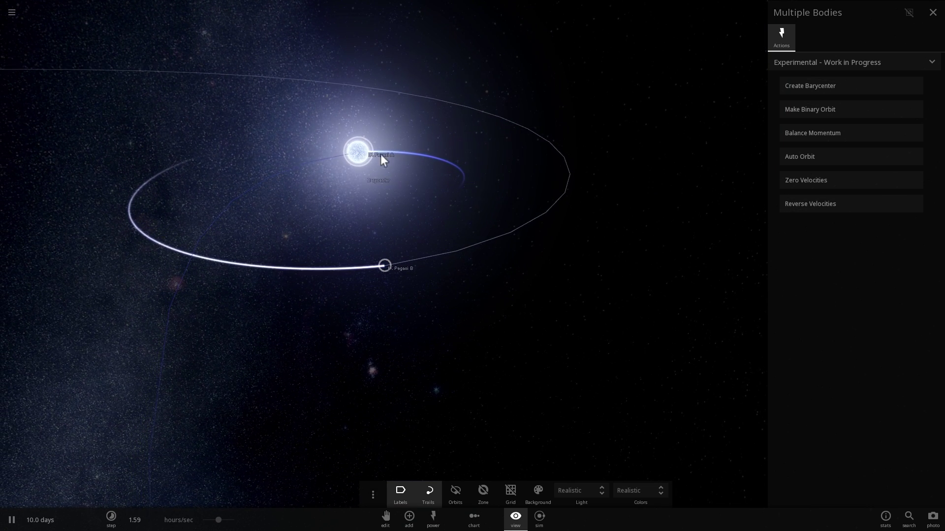
Step: Clear the selection of both stars and speed up the simulation to about 7.6 days/sec to follow their orbits from farther away
left_click_drag(447, 205, 448, 199)
scroll(449, 217, "down", 3)
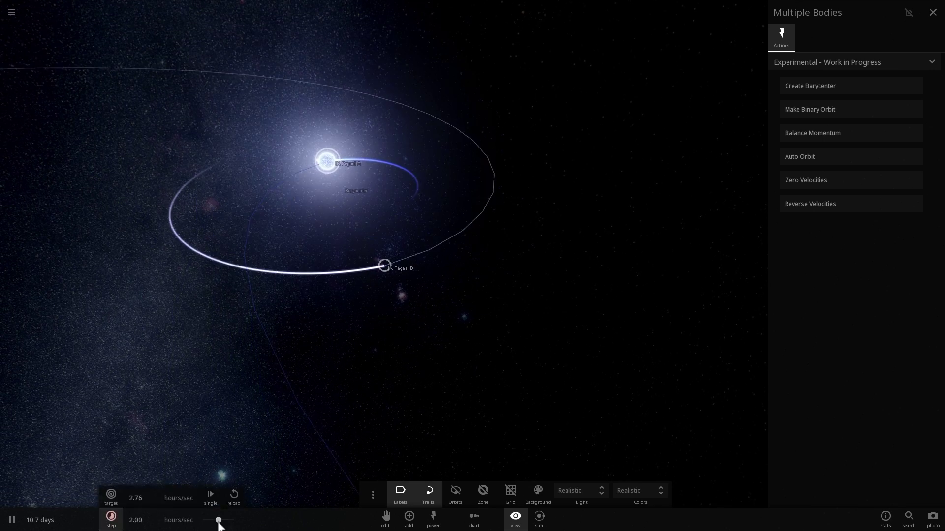
left_click_drag(218, 520, 234, 522)
left_click(323, 382)
scroll(347, 389, "down", 5)
left_click_drag(453, 404, 457, 448)
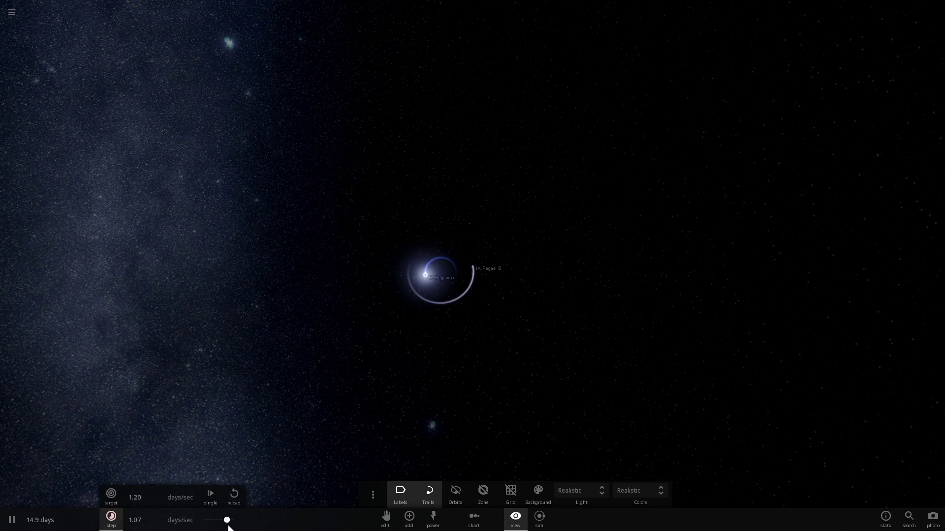
left_click_drag(231, 526, 233, 519)
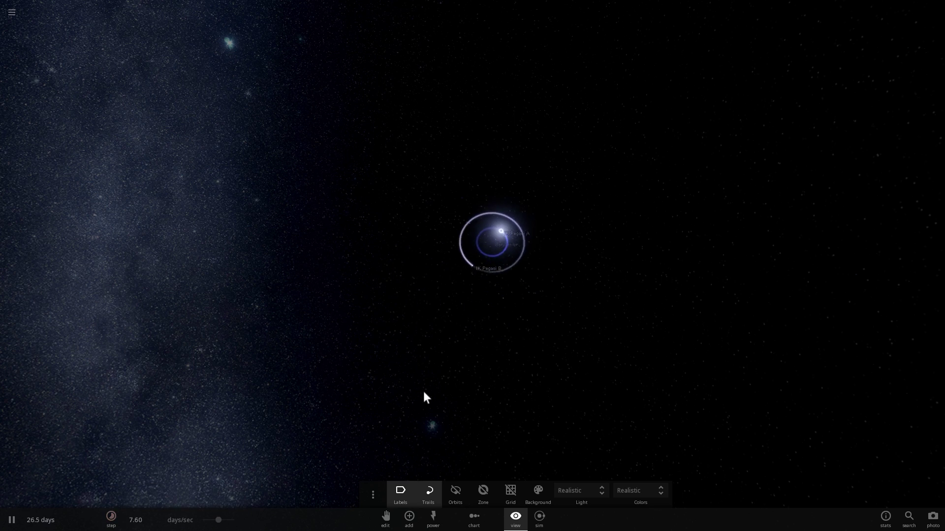
Step: Center the view on IK Pegasi A and raise the simulation speed to about 23 days/sec to watch both orbits
double_click(431, 278)
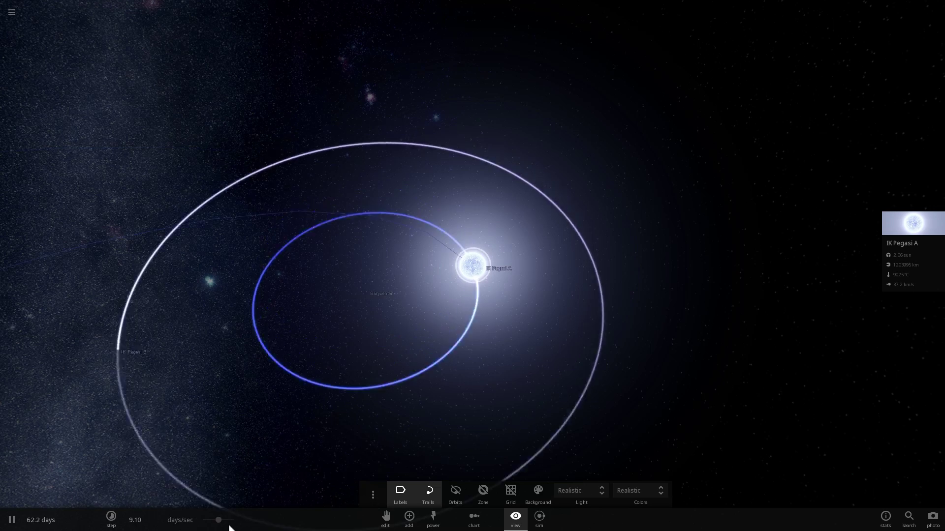
left_click_drag(227, 521, 236, 522)
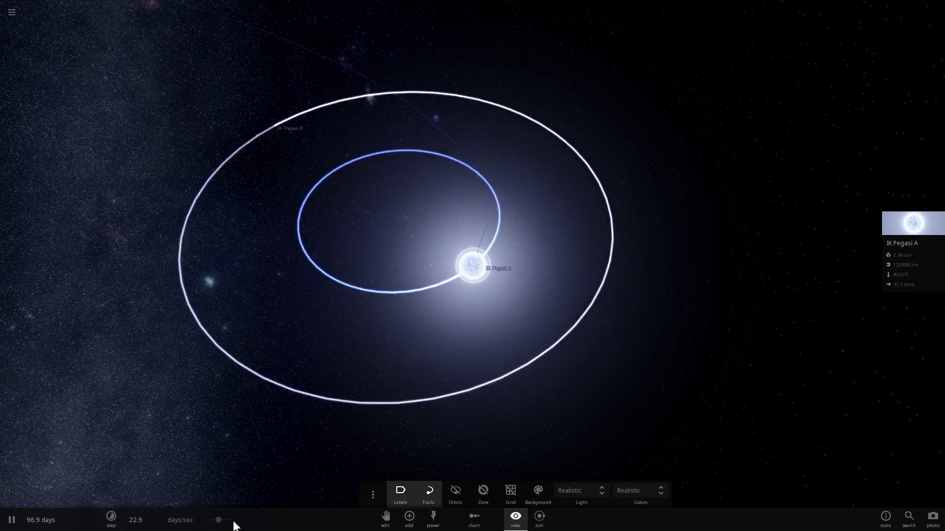
key("space")
scroll(378, 399, "down", 5)
left_click(379, 392)
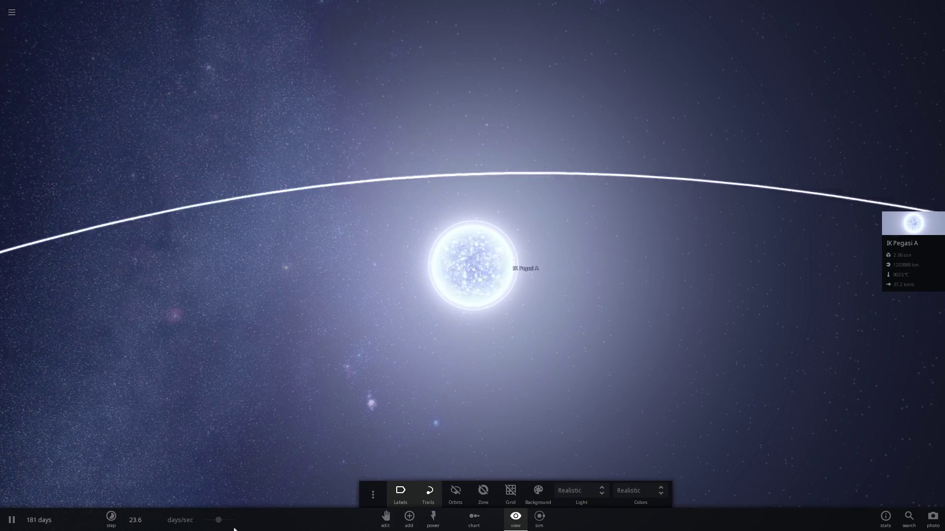
scroll(453, 361, "down", 10)
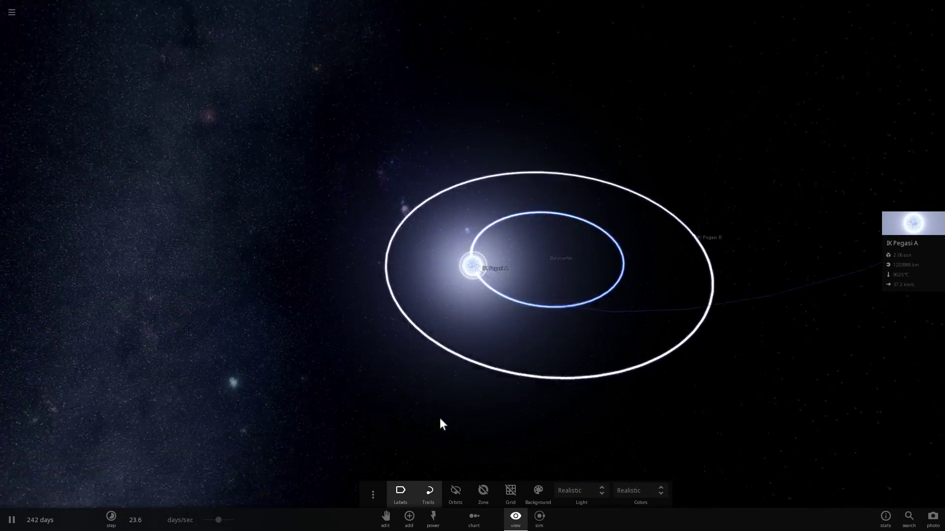
left_click_drag(439, 415, 456, 388)
scroll(610, 336, "down", 1)
scroll(610, 335, "up", 4)
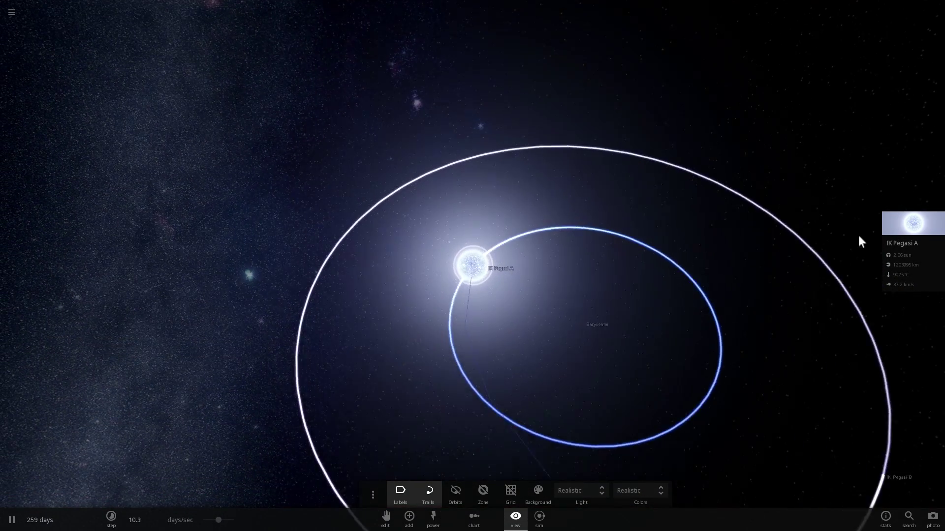
Step: Open the properties of IK Pegasi A and advance its age to 979 million years
left_click(906, 219)
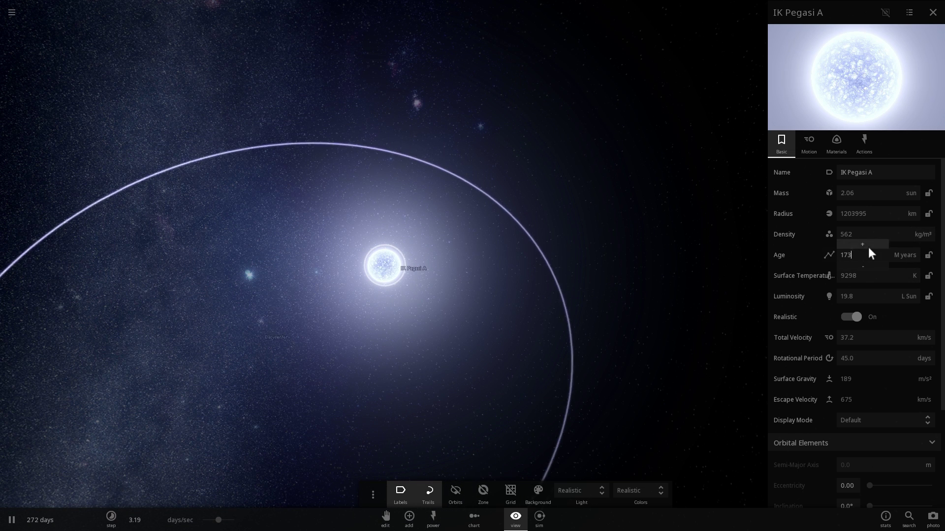
left_click(868, 247)
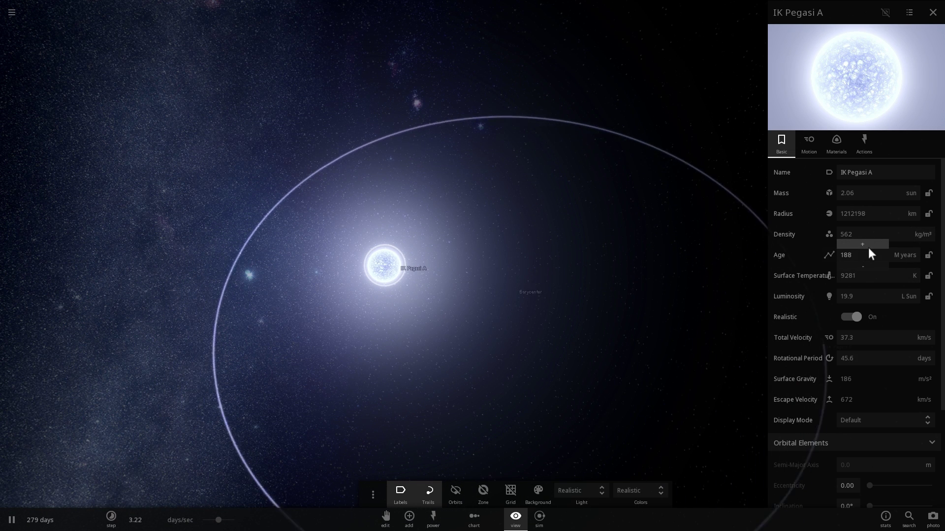
scroll(867, 248, "up", 7)
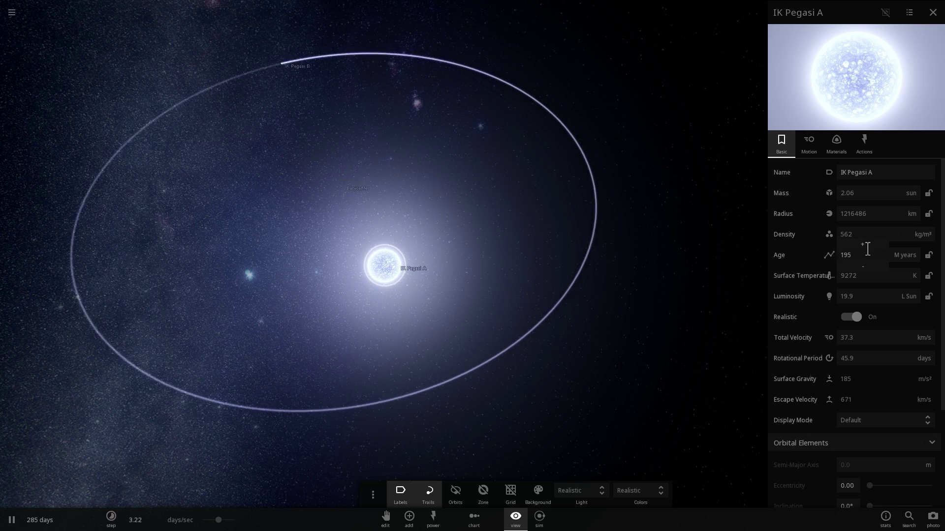
scroll(868, 248, "up", 20)
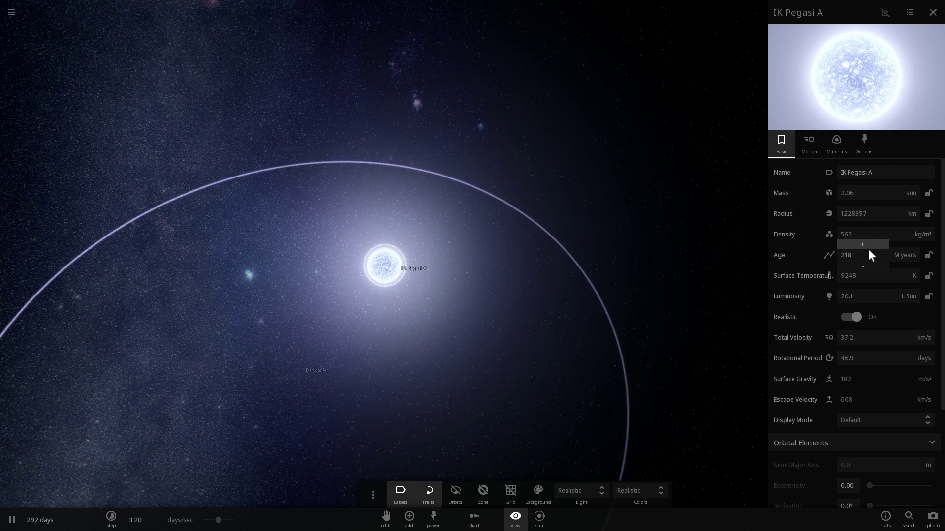
scroll(867, 249, "up", 20)
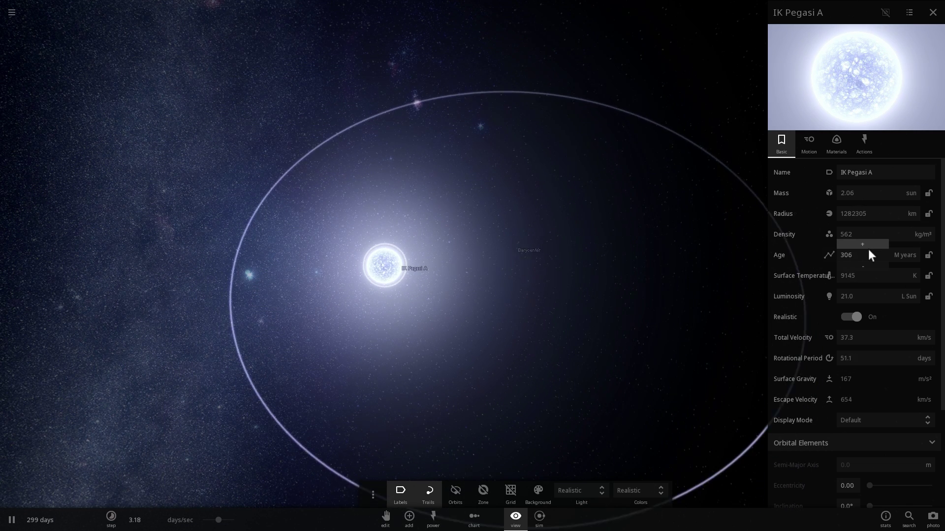
scroll(867, 249, "up", 20)
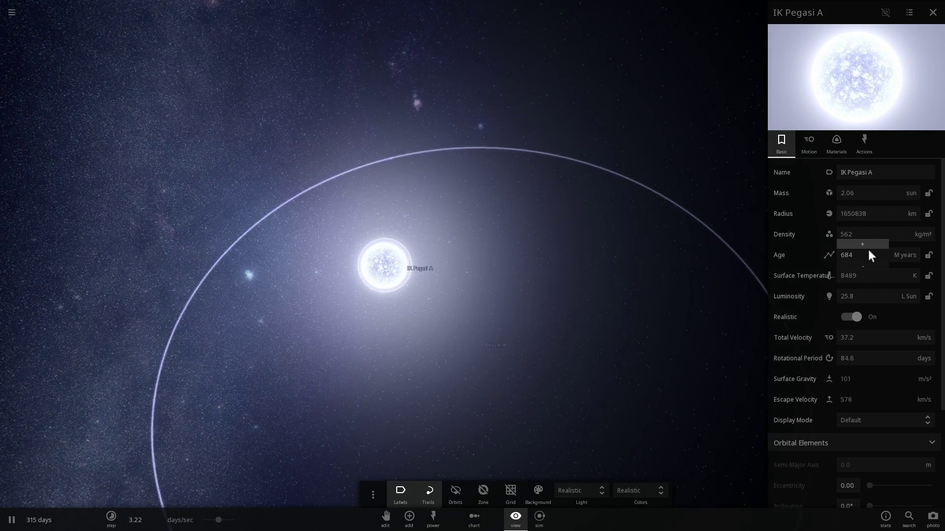
scroll(867, 249, "up", 20)
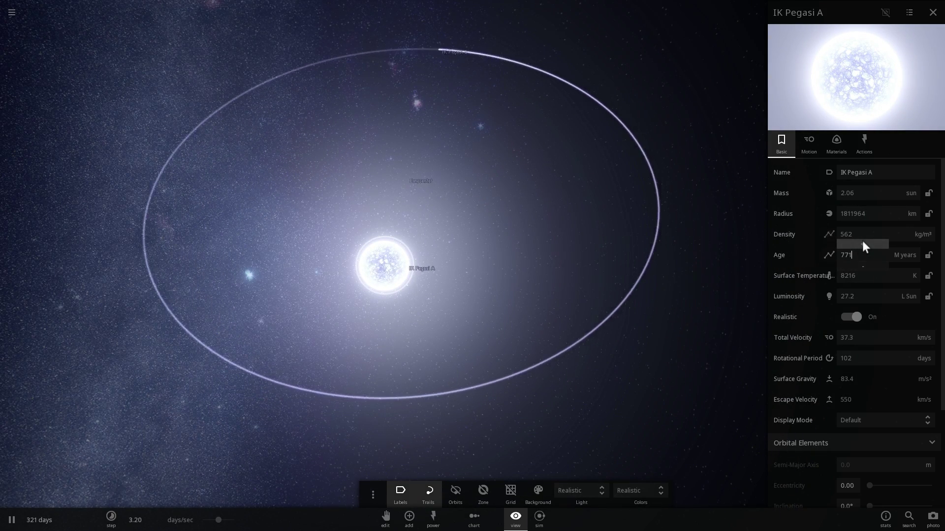
scroll(865, 246, "up", 8)
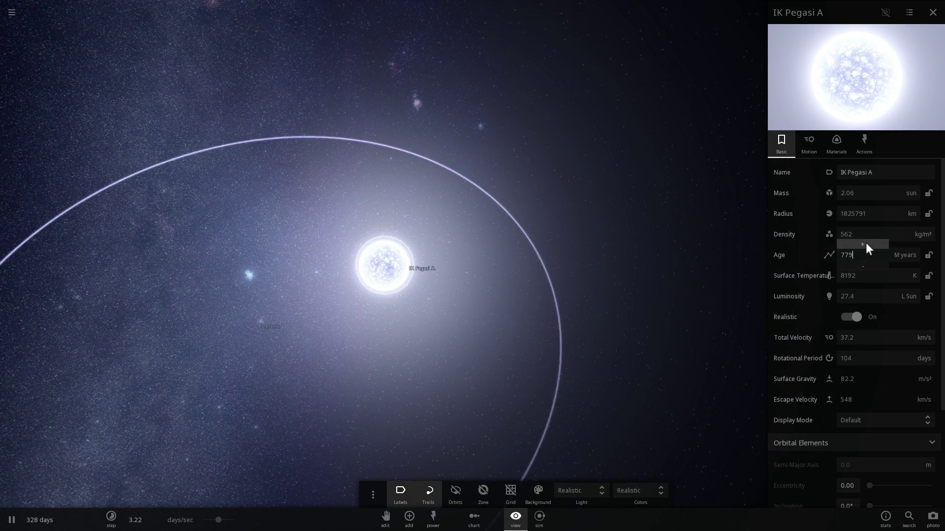
scroll(865, 243, "up", 20)
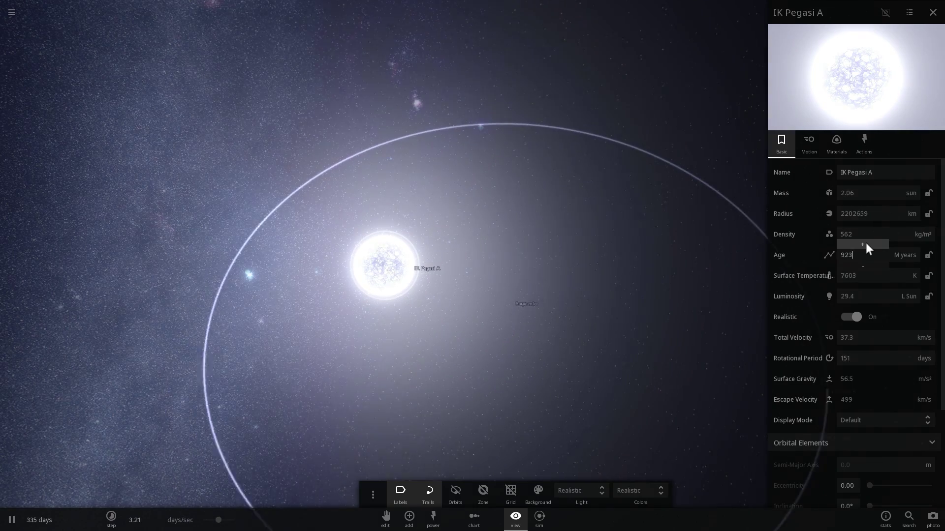
scroll(866, 243, "up", 20)
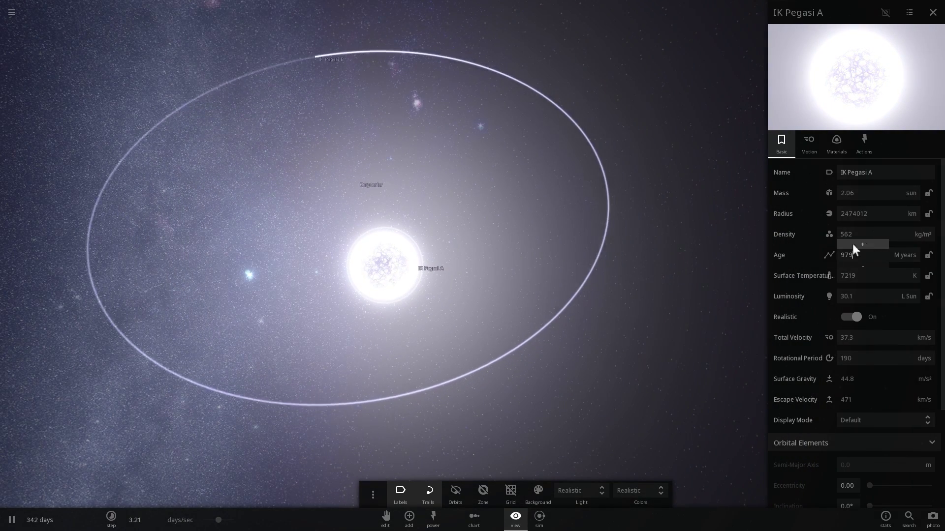
scroll(607, 331, "up", 10)
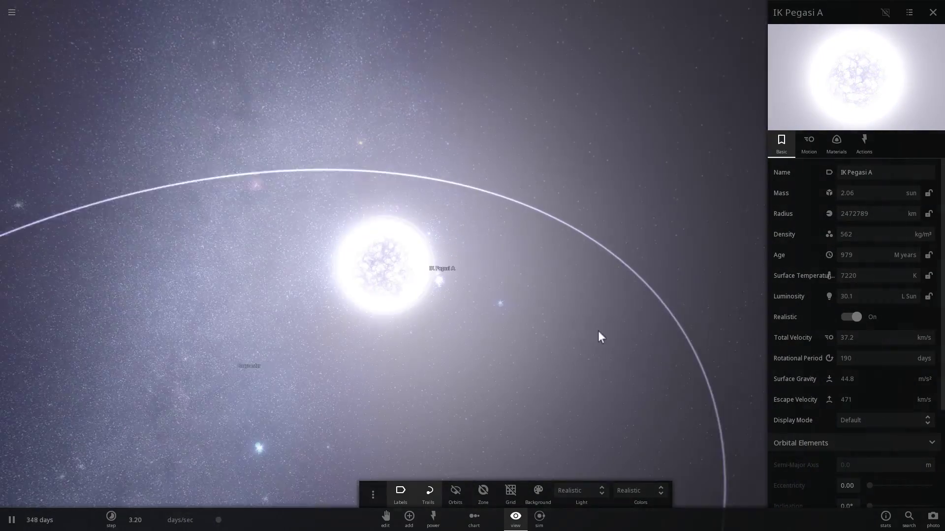
Step: Raise the age of IK Pegasi A to 1.05 billion years and examine the star against its companion's orbit
scroll(599, 330, "down", 2)
scroll(866, 265, "up", 20)
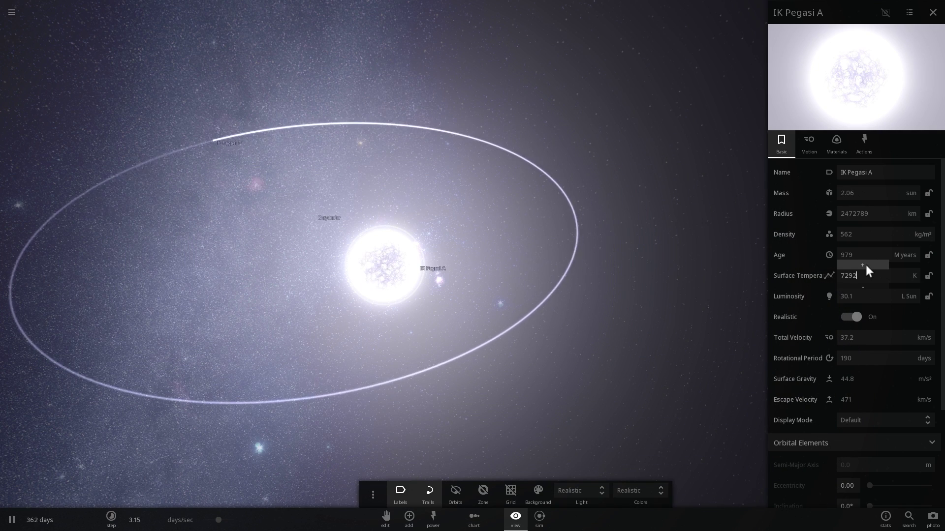
scroll(861, 245, "up", 20)
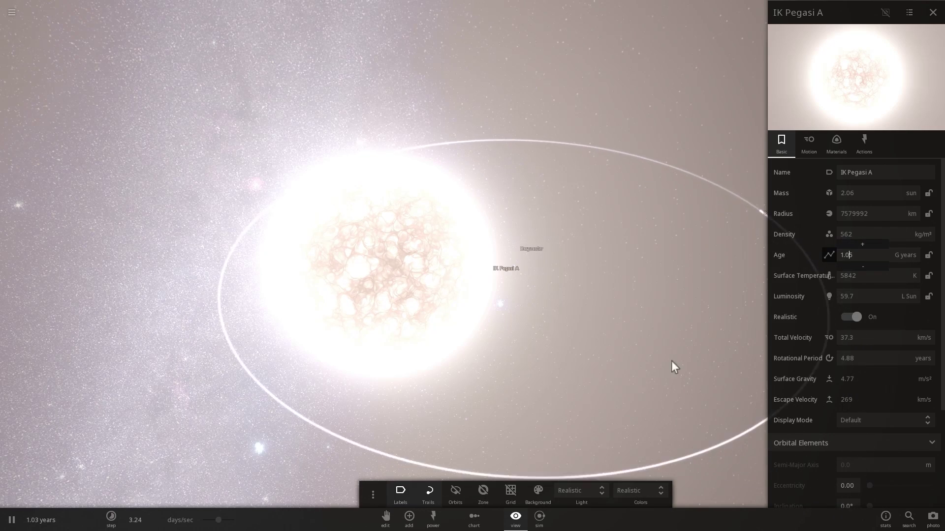
left_click_drag(619, 374, 412, 411)
scroll(347, 318, "down", 10)
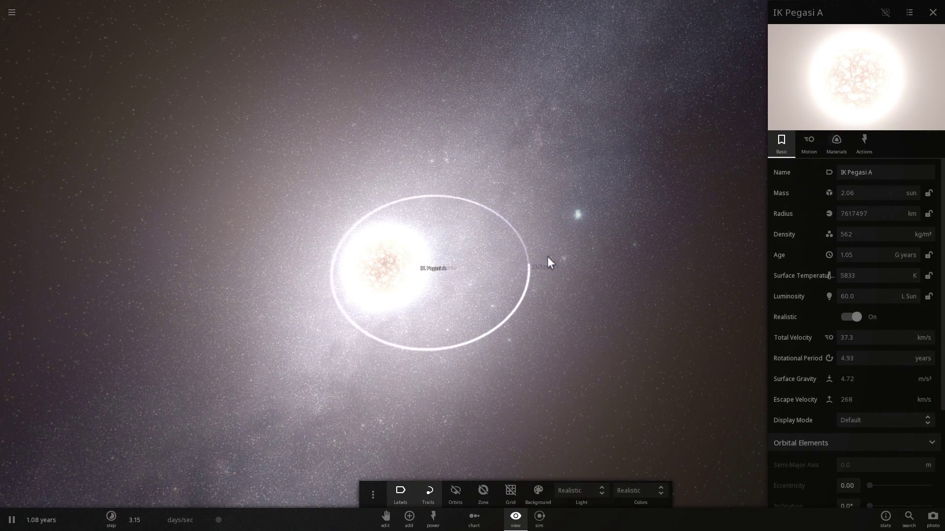
left_click_drag(515, 277, 323, 204)
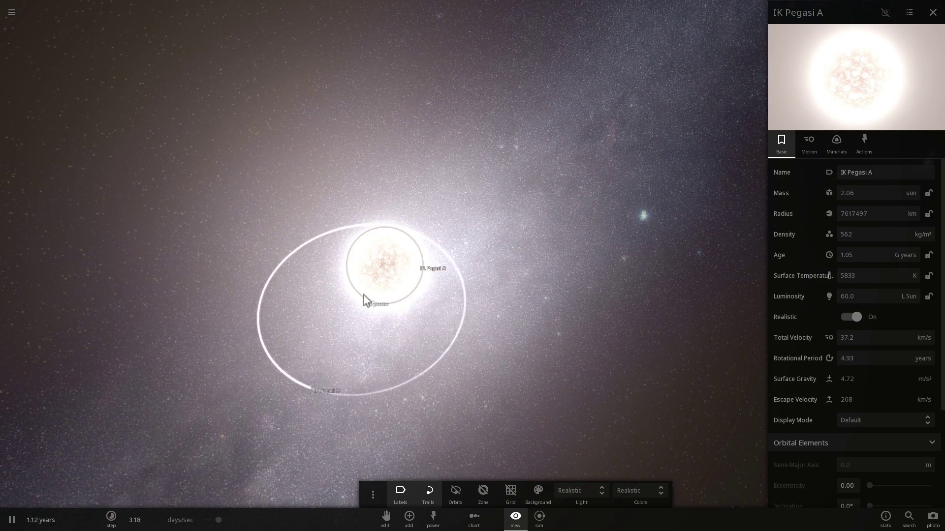
left_click_drag(364, 299, 499, 239)
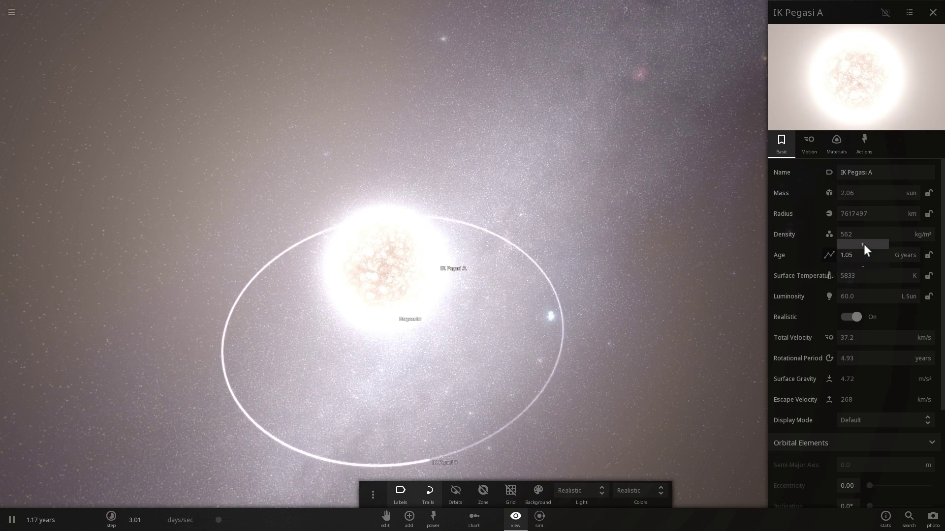
Step: Advance the age of IK Pegasi A in small increments to about 1.14 billion years
left_click(863, 244)
left_click(863, 244)
left_click(864, 244)
left_click(864, 244)
left_click(864, 244)
left_click(864, 244)
left_click(864, 244)
left_click(863, 244)
left_click(864, 244)
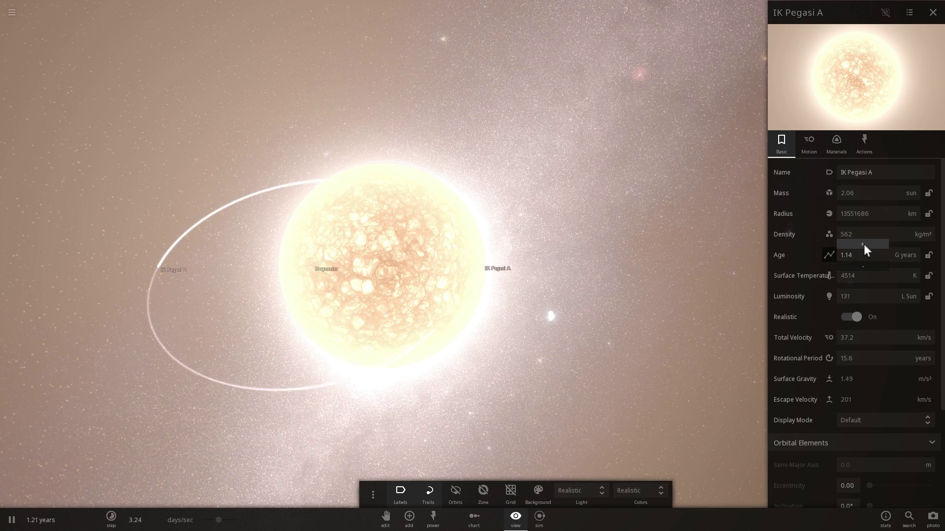
left_click(862, 244)
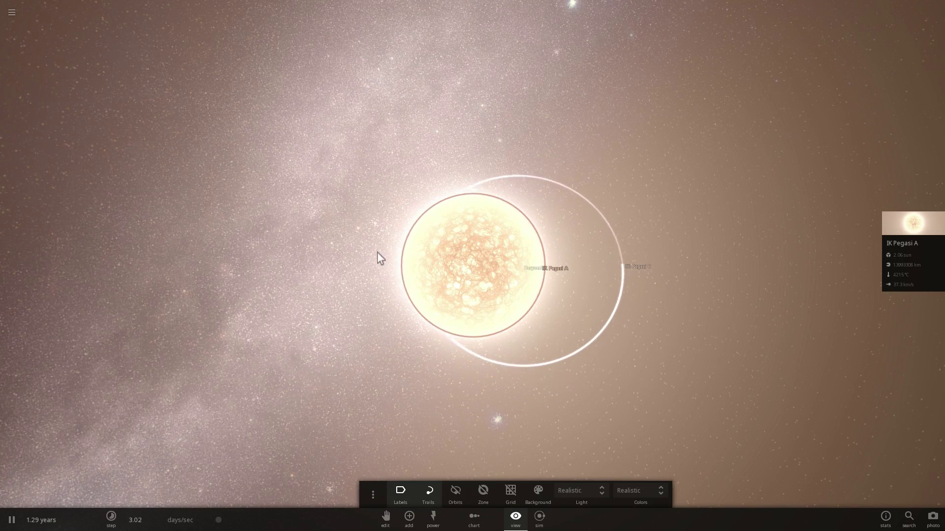
Step: Age IK Pegasi A in small increments past 1.05 billion years to set off its explosion
left_click_drag(524, 327, 471, 276)
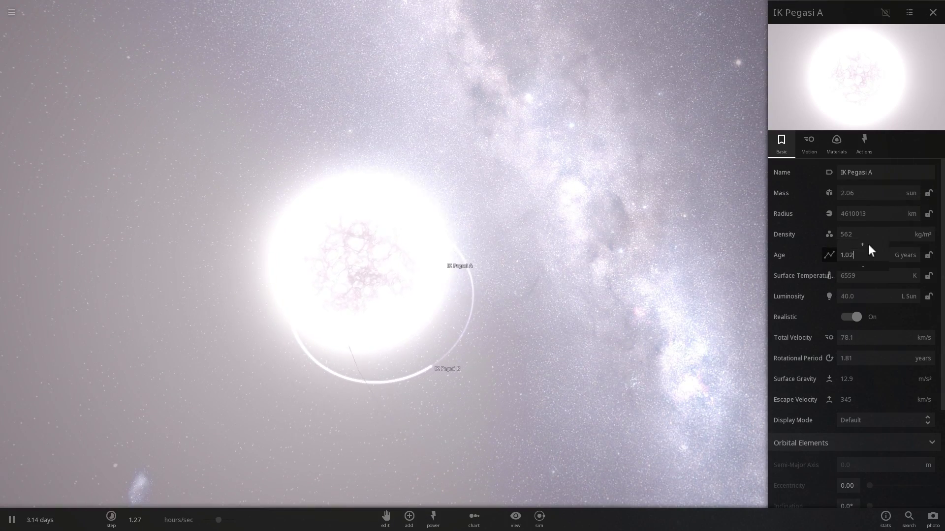
left_click(868, 244)
left_click(868, 244)
left_click(868, 244)
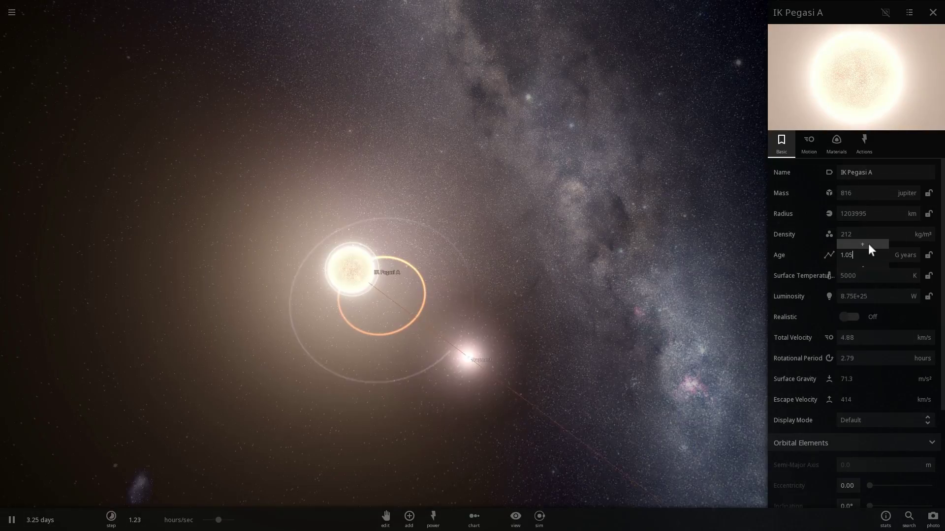
left_click(864, 244)
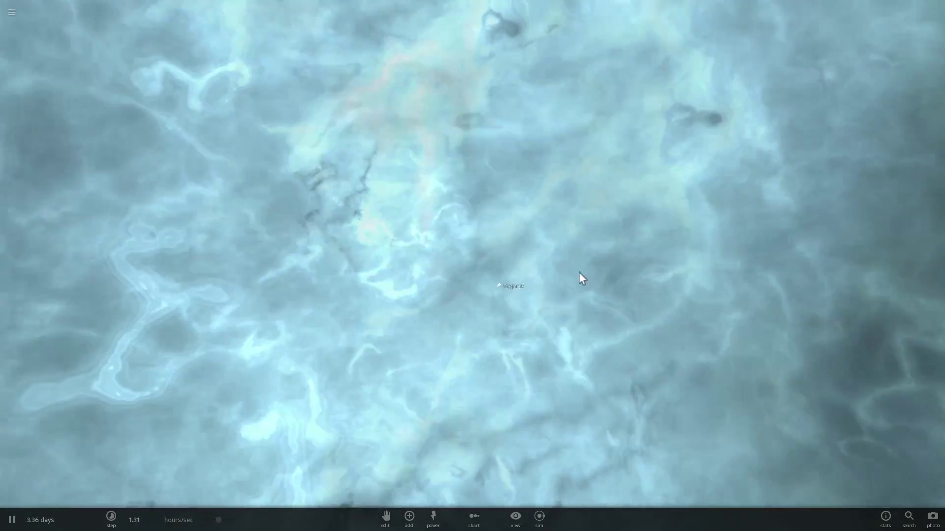
Step: Examine the expanding supernova remnant around the fragment from several angles and distances
scroll(566, 288, "down", 8)
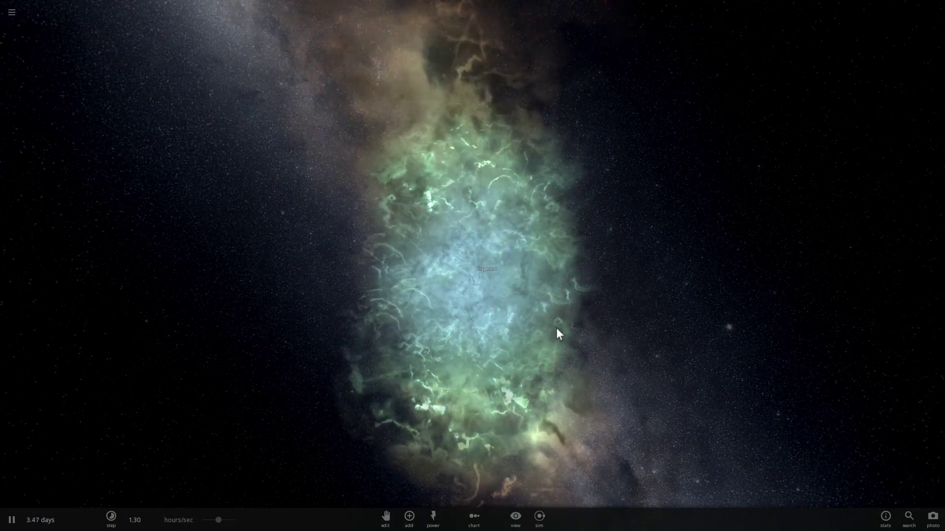
left_click_drag(556, 328, 549, 290)
left_click_drag(658, 333, 586, 311)
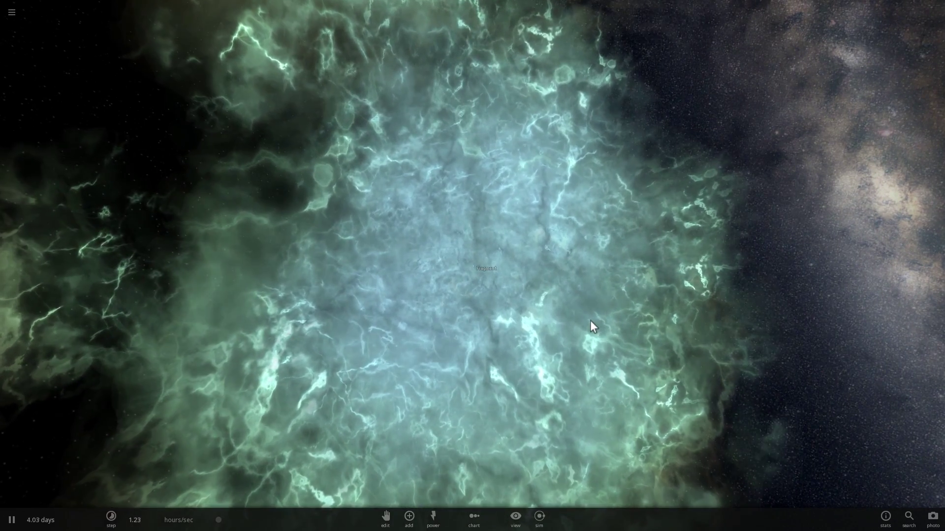
scroll(627, 342, "down", 3)
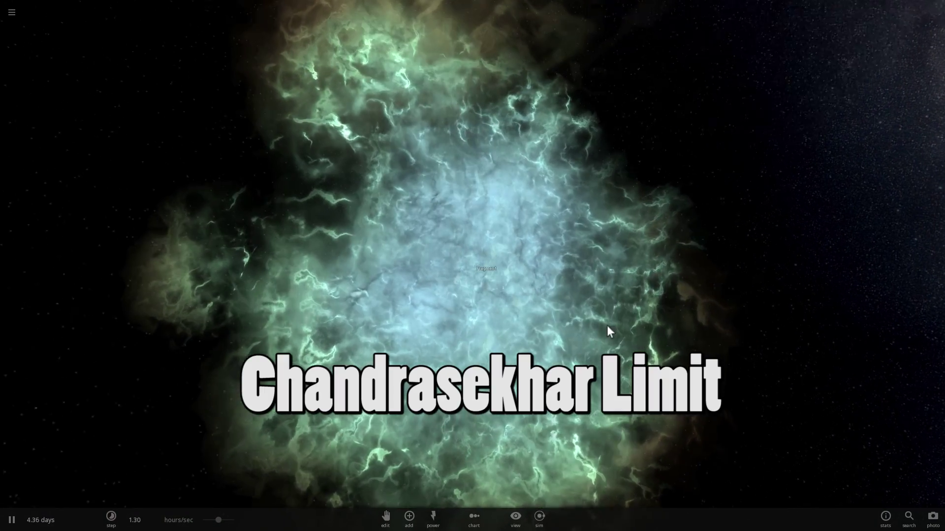
scroll(606, 326, "down", 3)
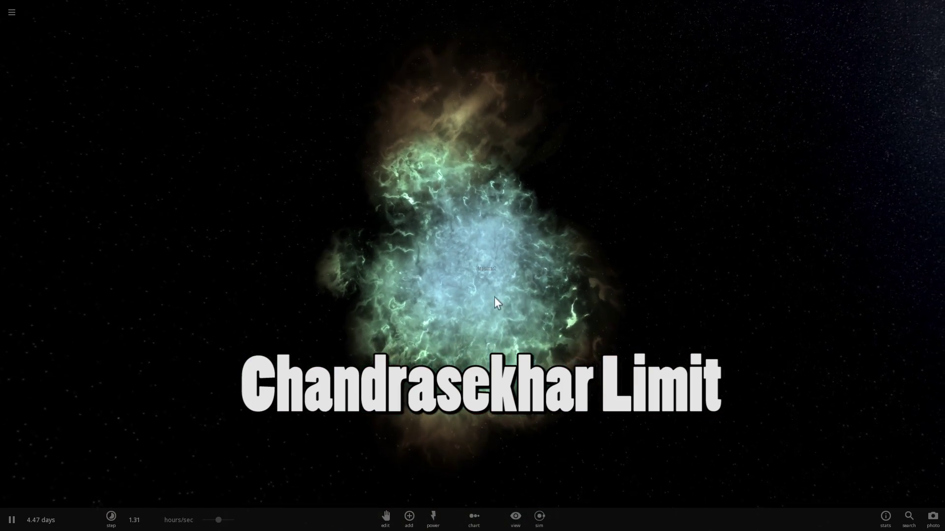
left_click_drag(495, 298, 724, 322)
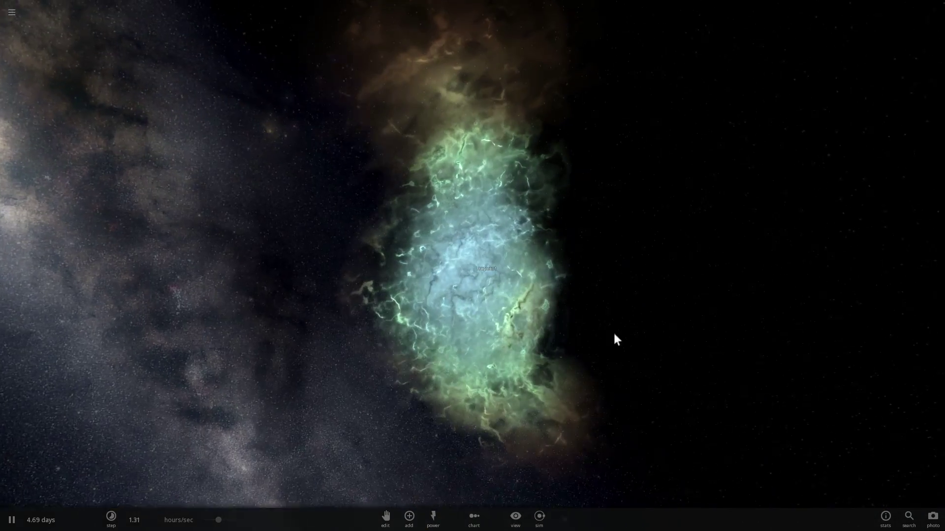
left_click_drag(593, 343, 620, 327)
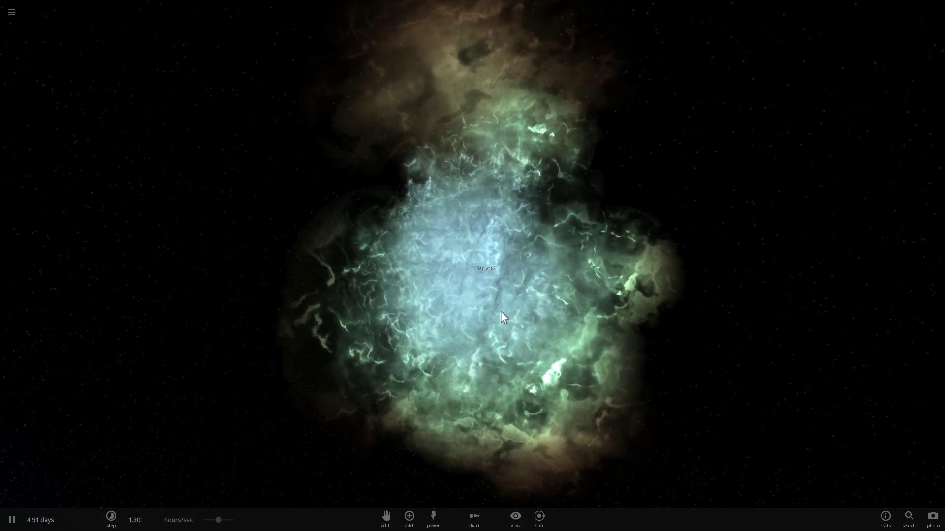
scroll(502, 313, "up", 3)
scroll(511, 331, "down", 4)
Step: Add the white dwarf Sirius B in binary mode at the outer edge of the supernova remnant
left_click(407, 524)
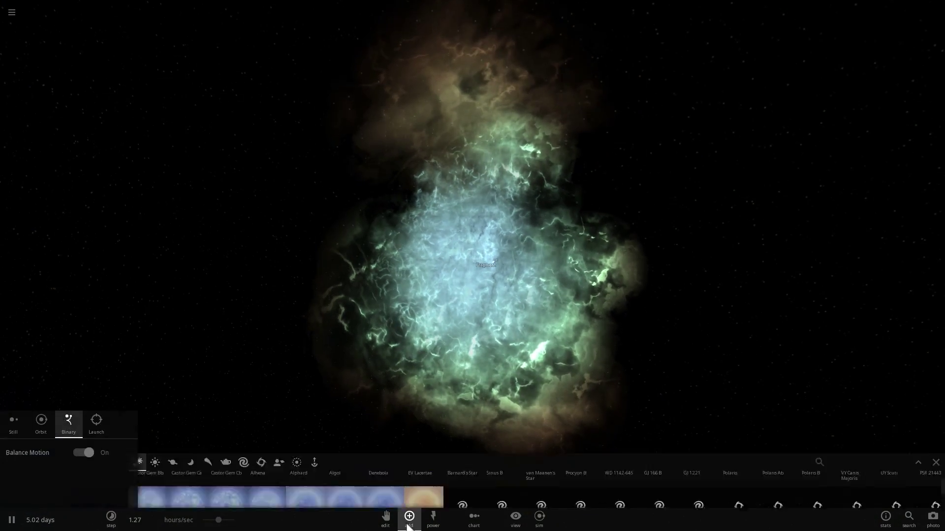
scroll(594, 485, "up", 1)
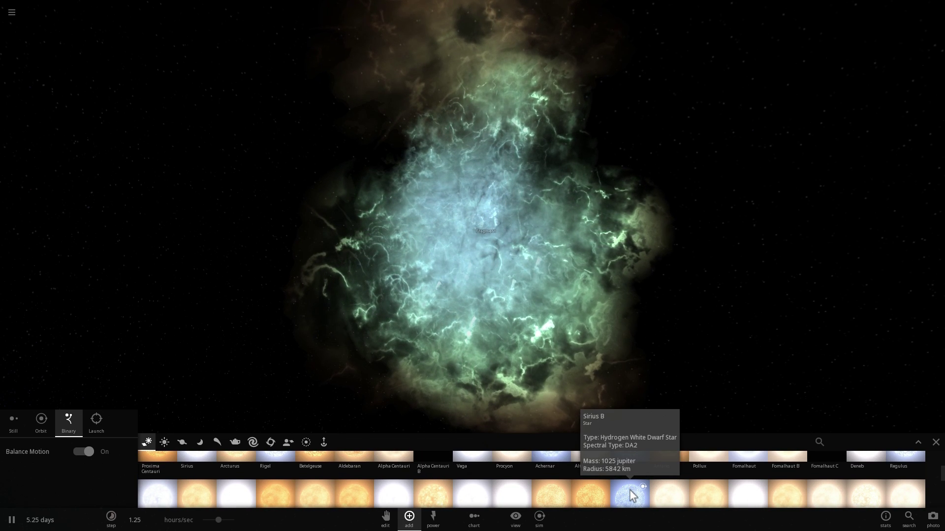
left_click(631, 493)
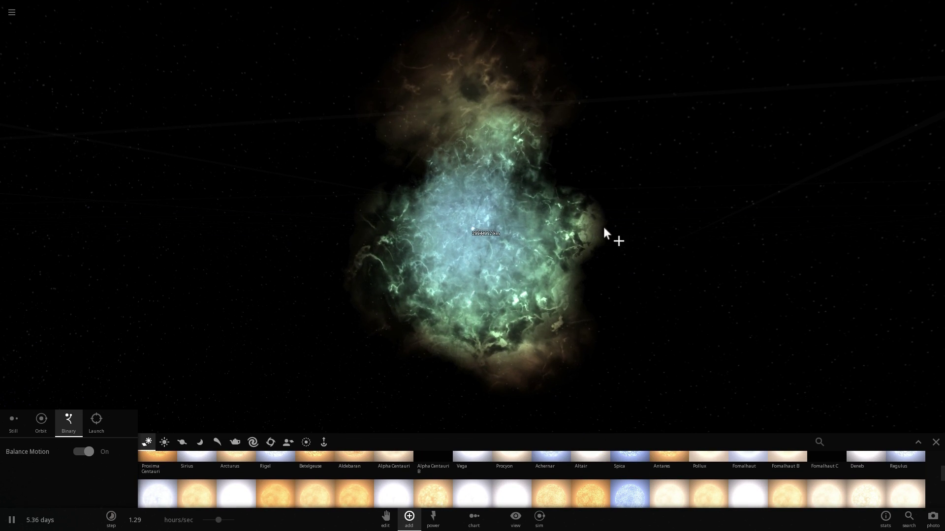
left_click(602, 223)
right_click_drag(604, 238, 594, 329)
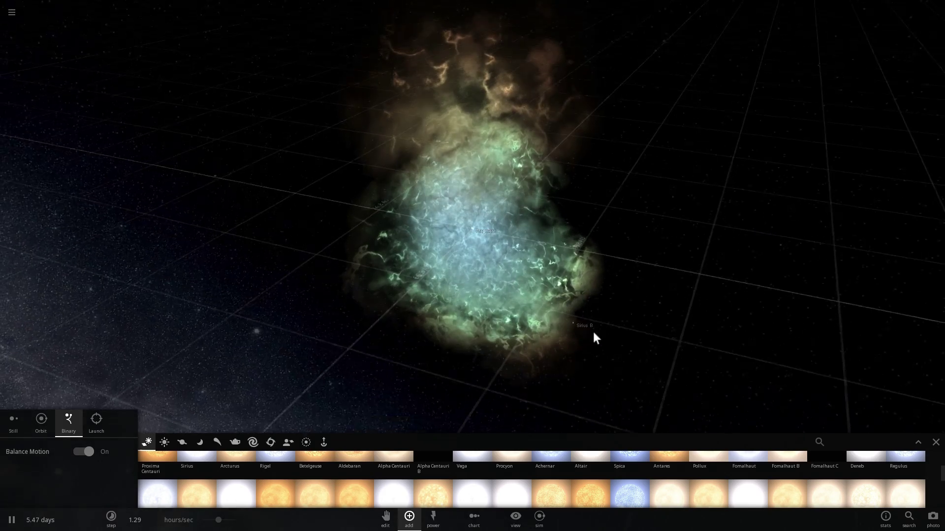
Step: Focus on Sirius B, open its properties and express its mass in solar masses
double_click(566, 327)
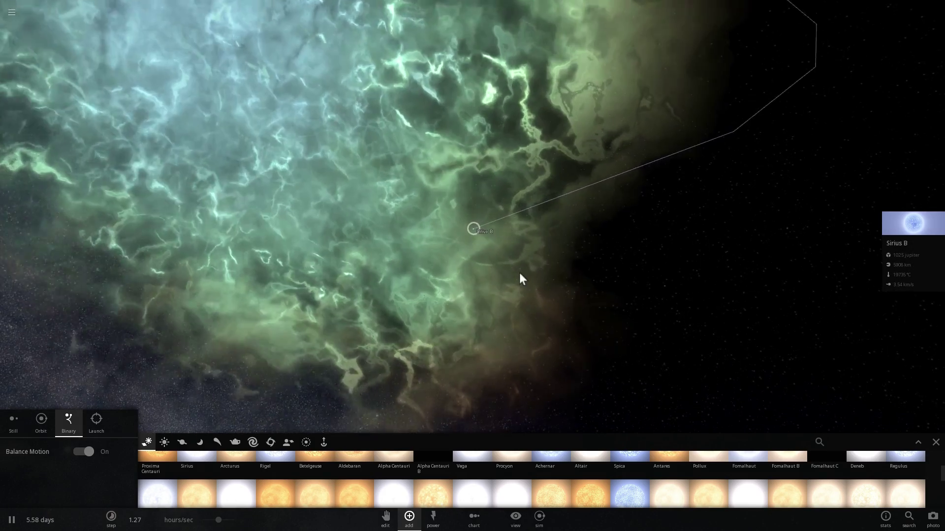
scroll(477, 255, "up", 5)
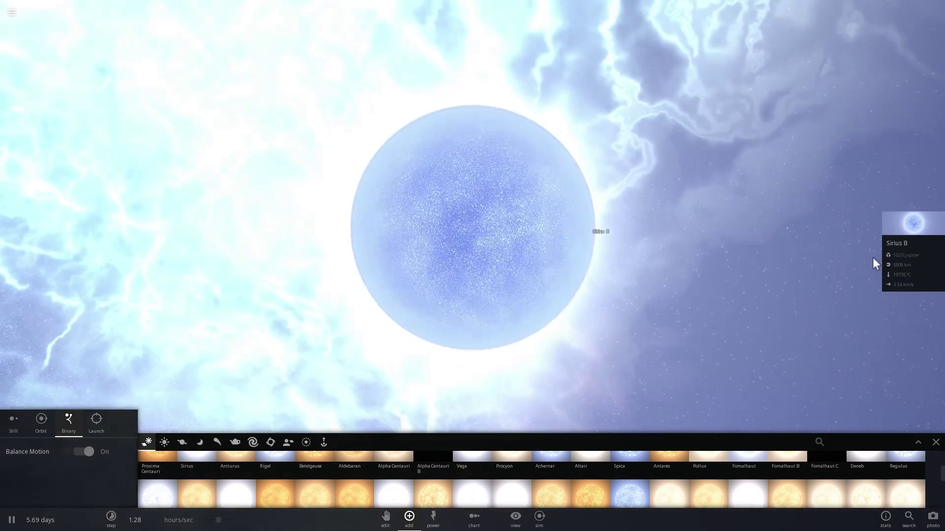
left_click(891, 256)
left_click(914, 193)
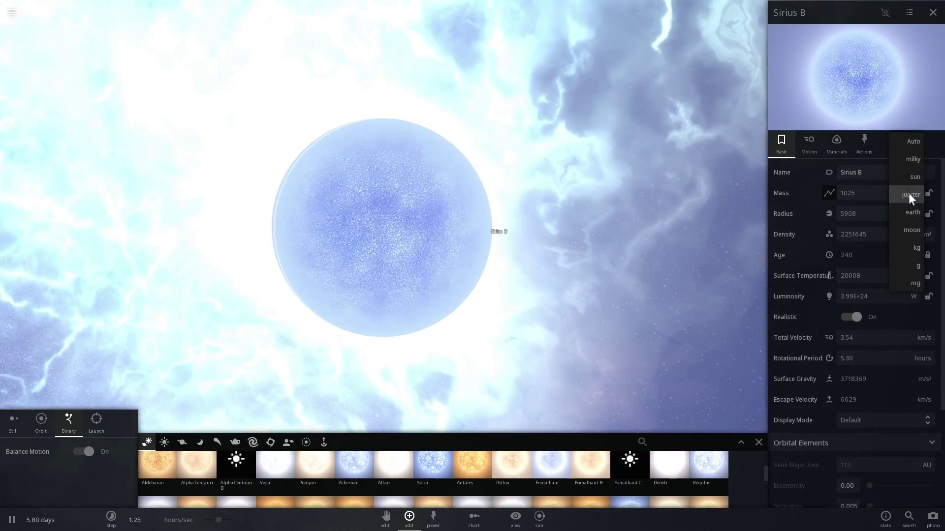
left_click(912, 178)
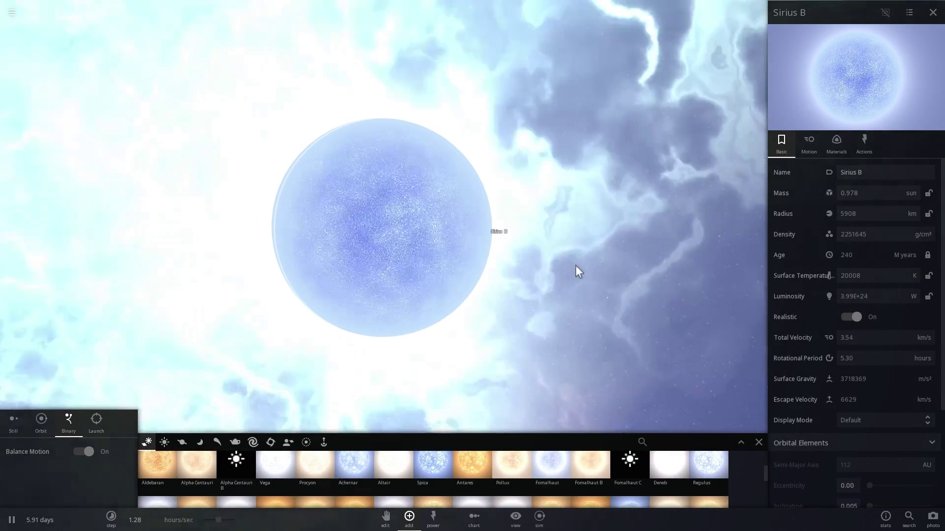
Step: Increase the mass of Sirius B in increments to 1.39 solar masses and then past the Chandrasekhar limit
left_click_drag(577, 265, 557, 287)
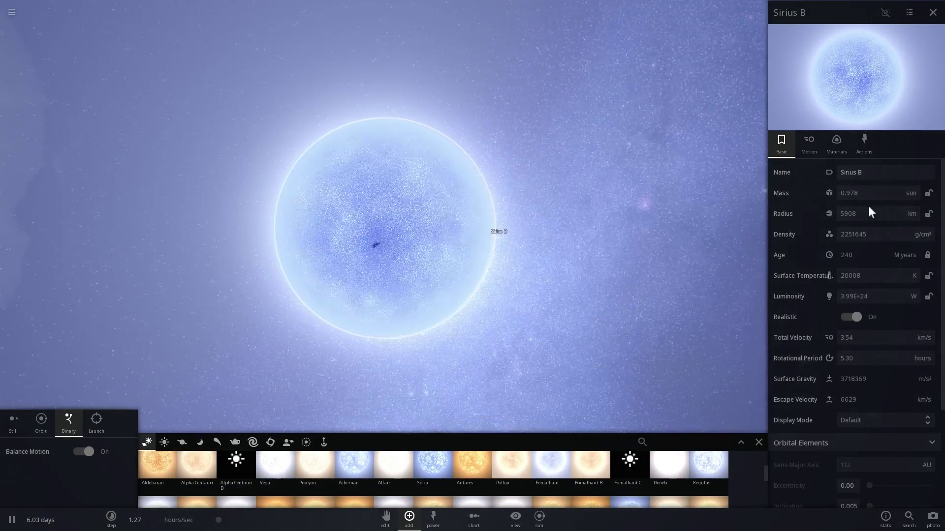
left_click(866, 185)
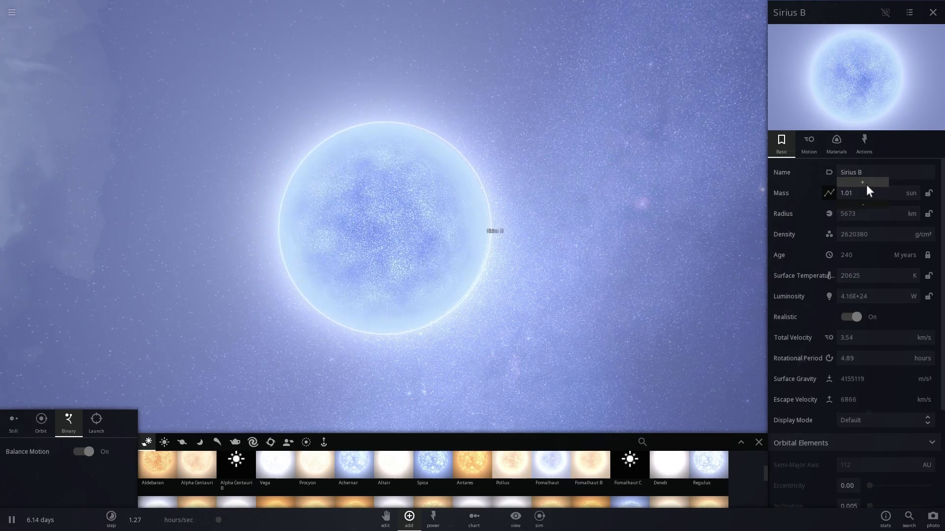
left_click_drag(866, 184, 866, 183)
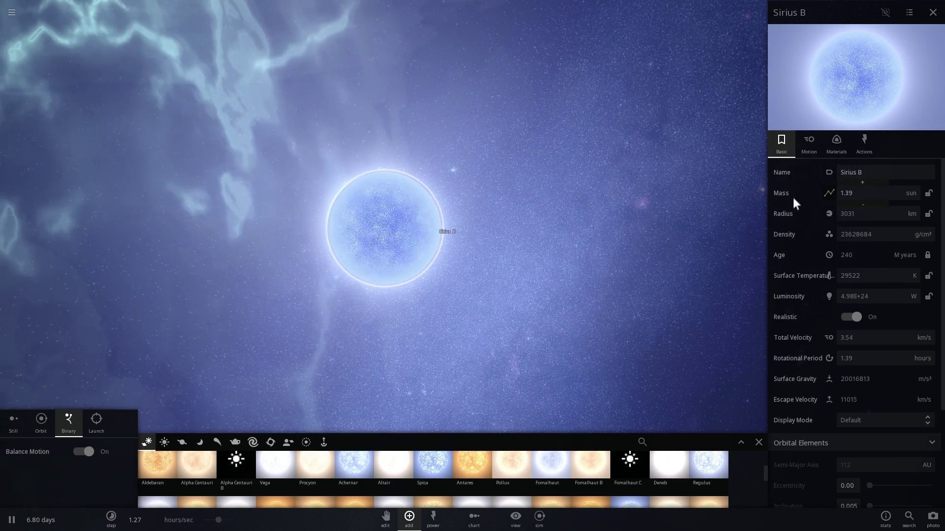
left_click(865, 185)
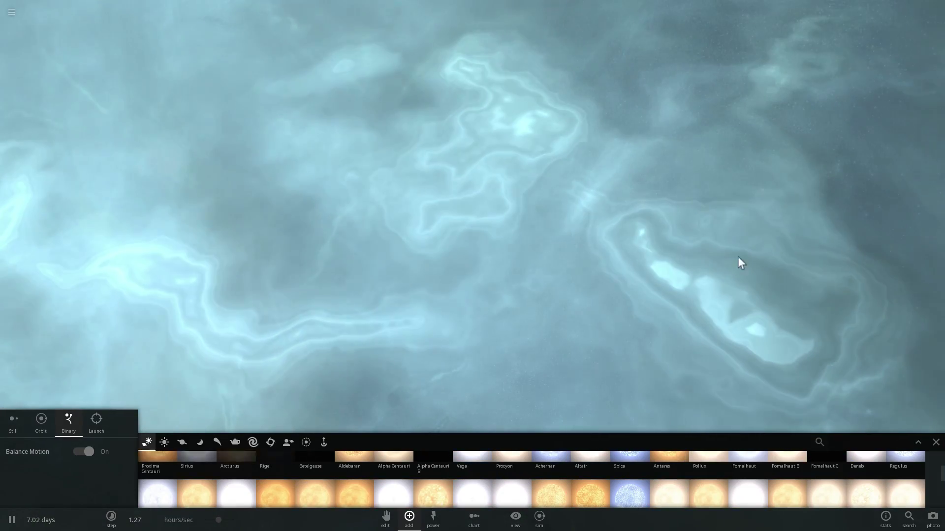
Step: Close the object library and examine the second explosion inside the larger remnant from several angles
left_click(935, 442)
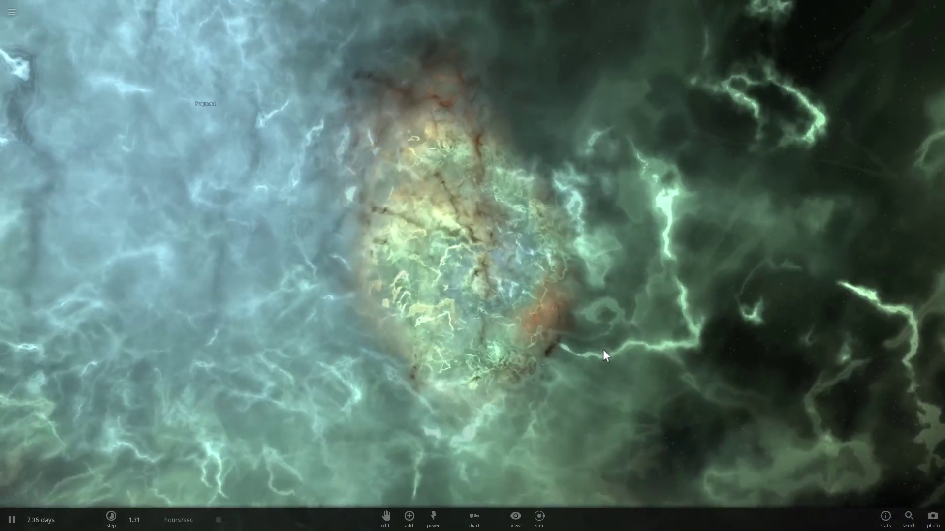
scroll(599, 353, "down", 2)
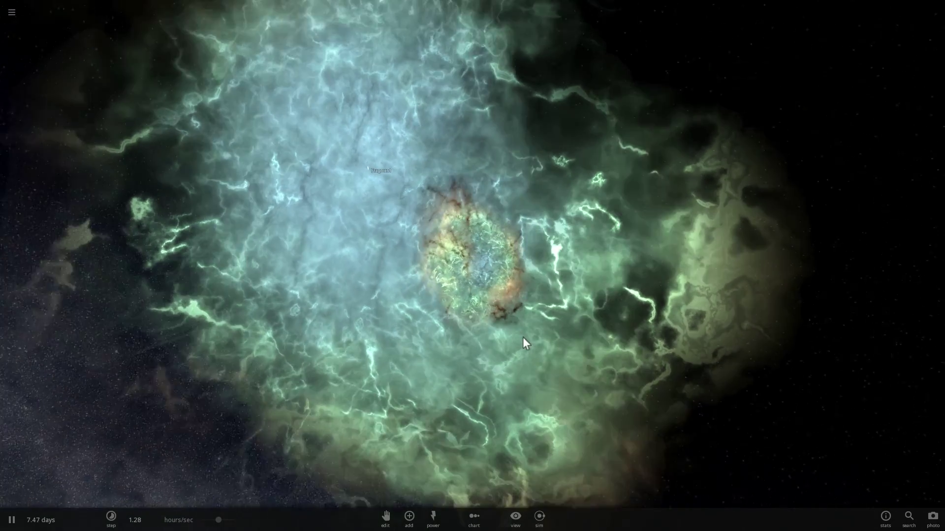
scroll(523, 339, "down", 5)
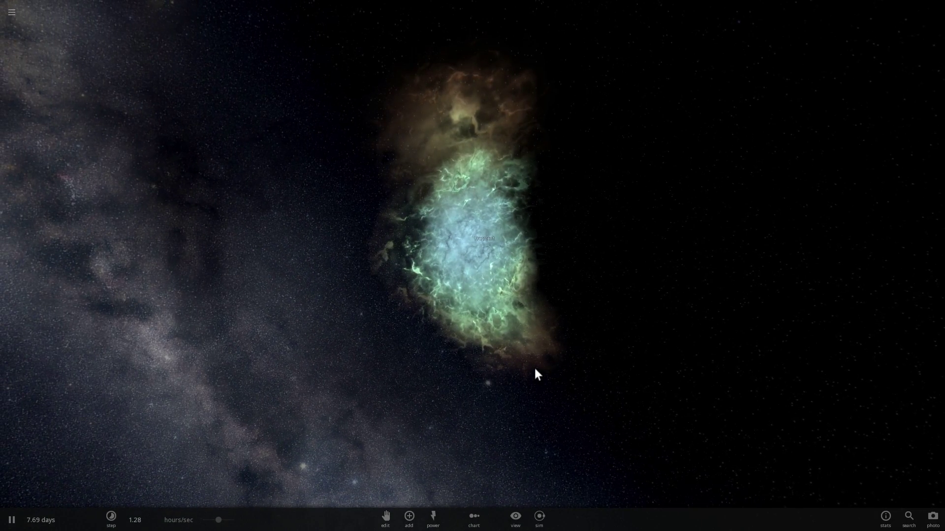
left_click_drag(534, 365, 516, 350)
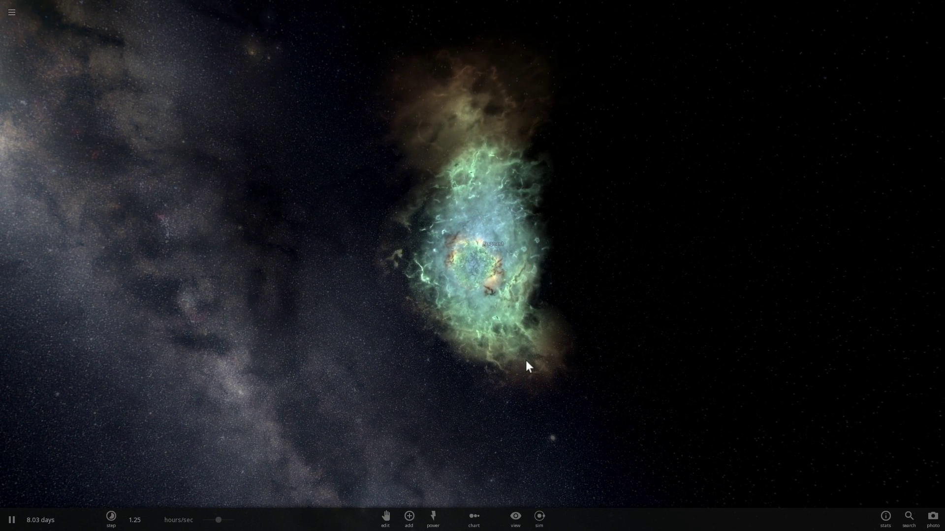
left_click_drag(526, 362, 540, 339)
scroll(461, 333, "down", 3)
scroll(512, 341, "up", 5)
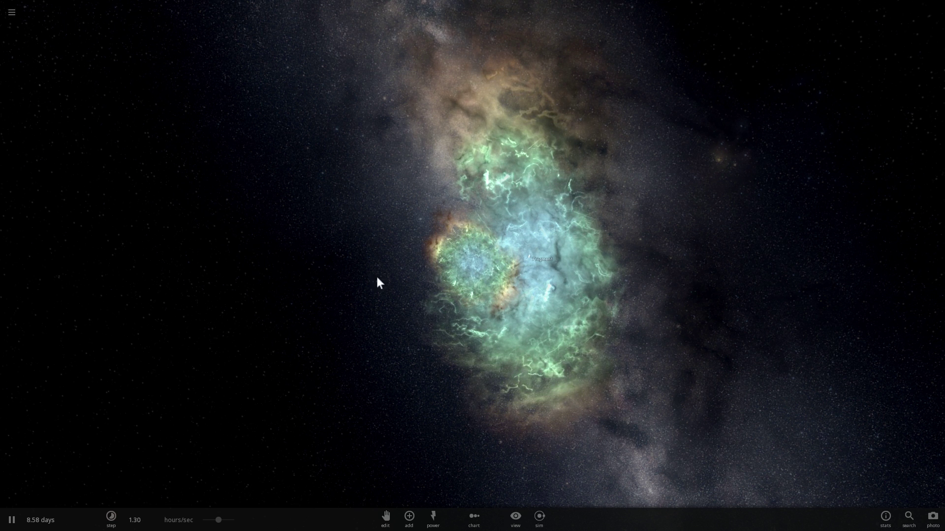
Step: Open the Solar System simulation and view the whole system from far away
left_click(10, 14)
left_click(50, 151)
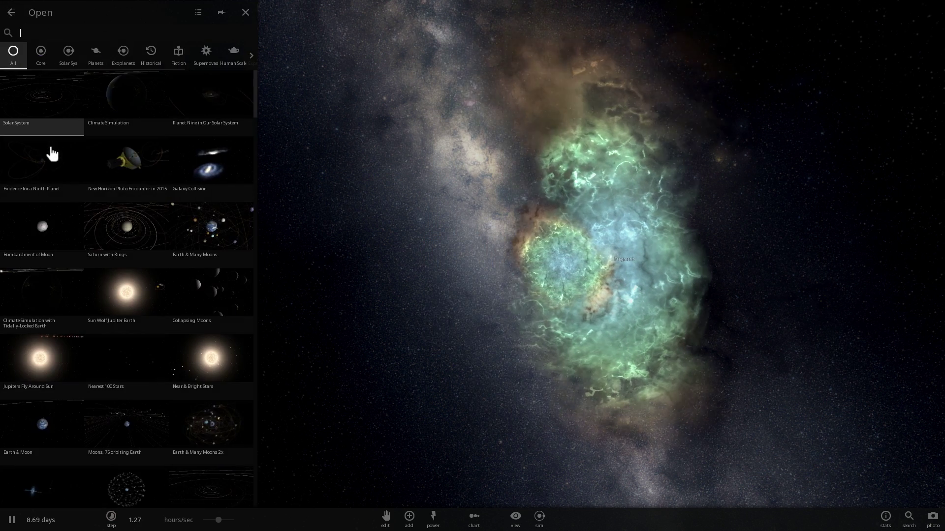
left_click(49, 95)
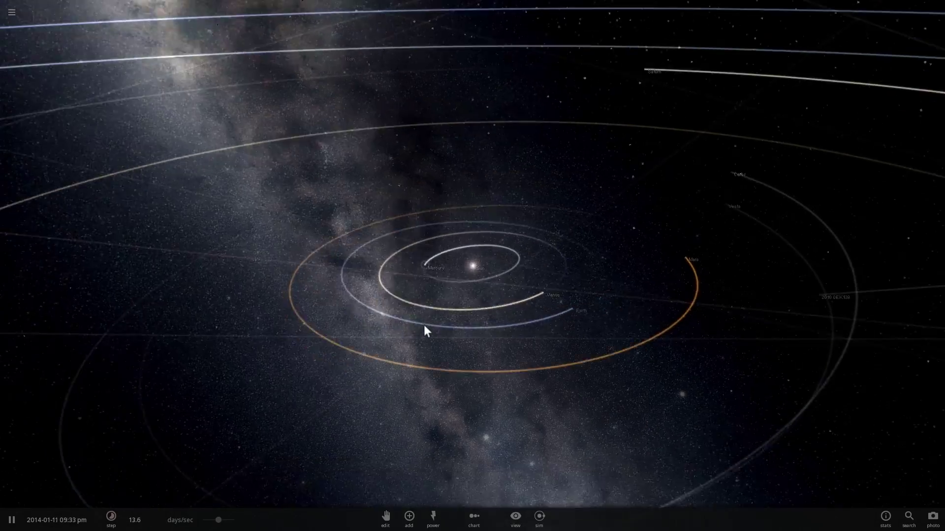
scroll(419, 332, "down", 10)
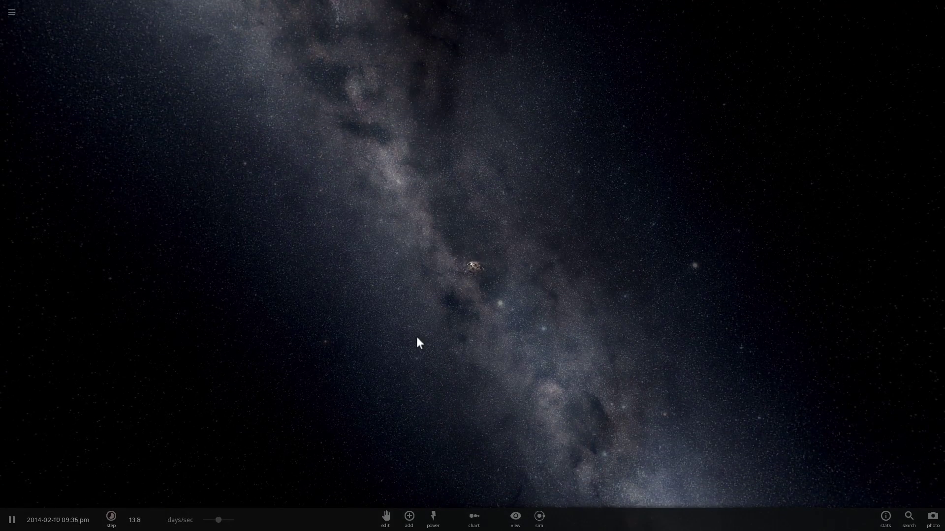
left_click_drag(417, 338, 417, 322)
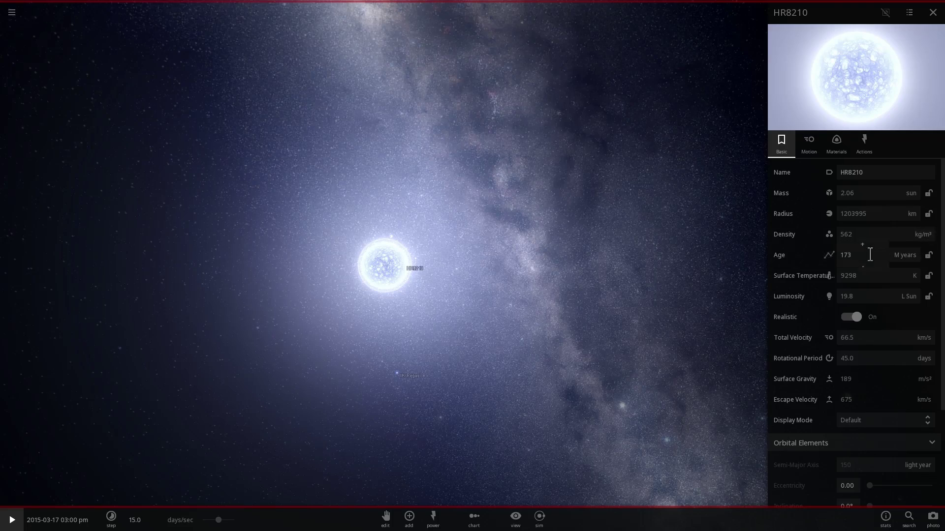
Step: Increase the age of HR8210 in increments until it reaches 1.13 billion years
left_click(866, 246)
scroll(867, 248, "up", 5)
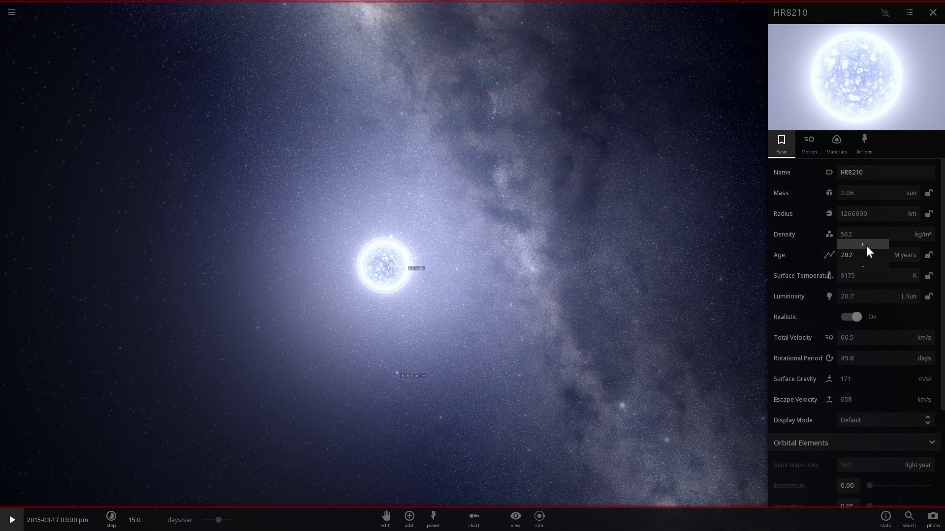
scroll(866, 249, "up", 6)
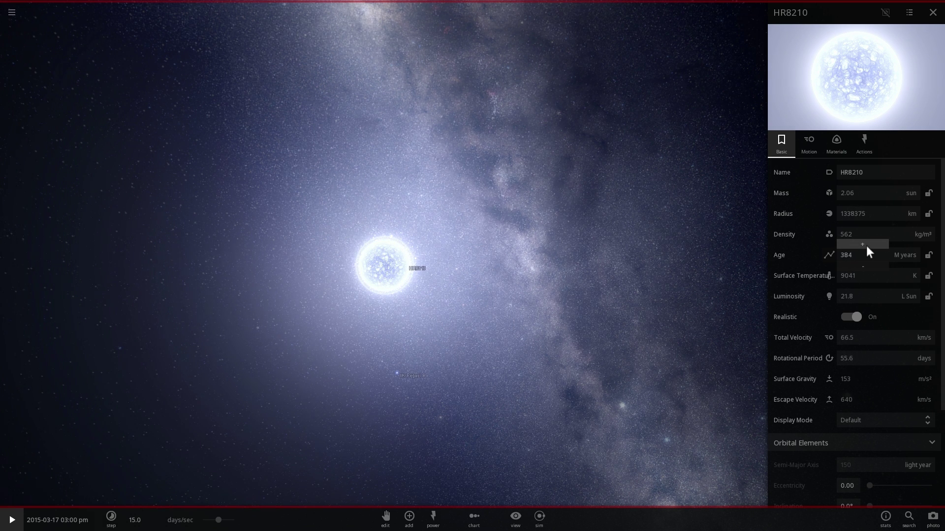
scroll(866, 249, "up", 5)
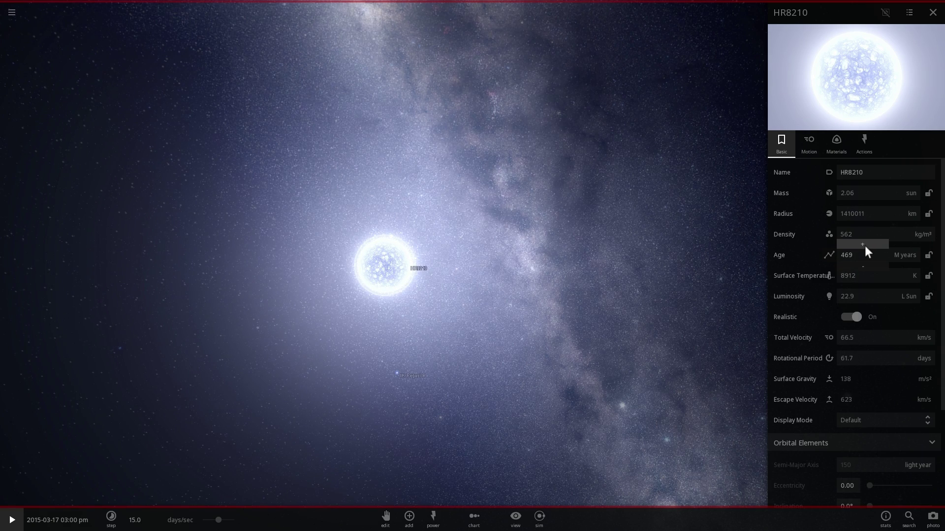
scroll(867, 248, "up", 8)
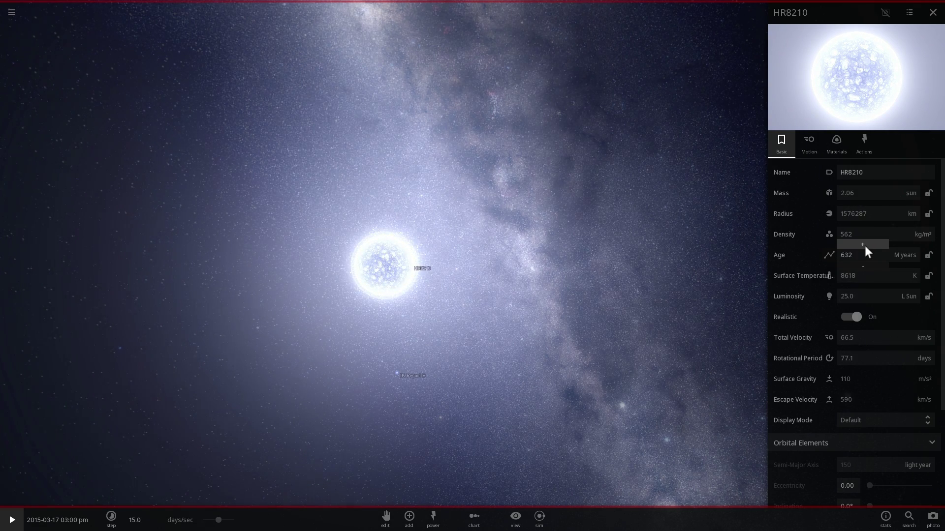
scroll(867, 249, "up", 10)
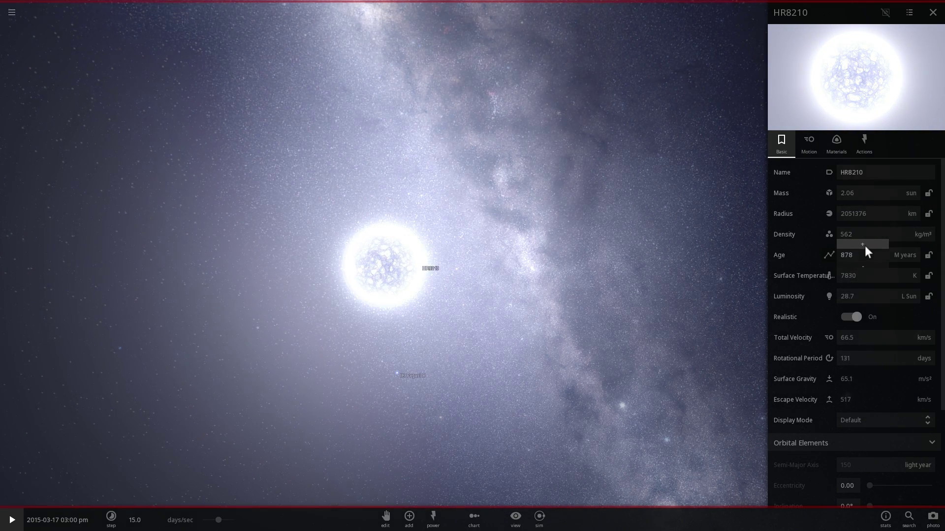
scroll(867, 248, "up", 3)
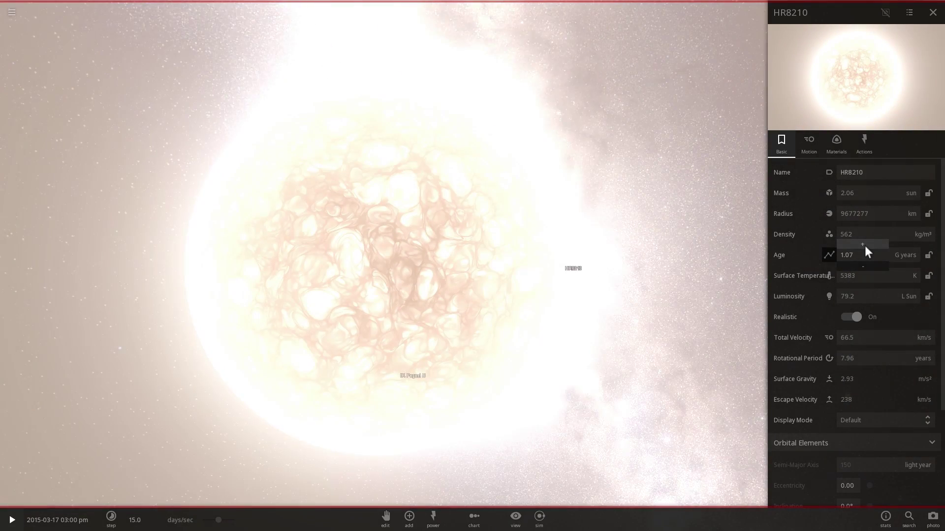
scroll(864, 246, "up", 1)
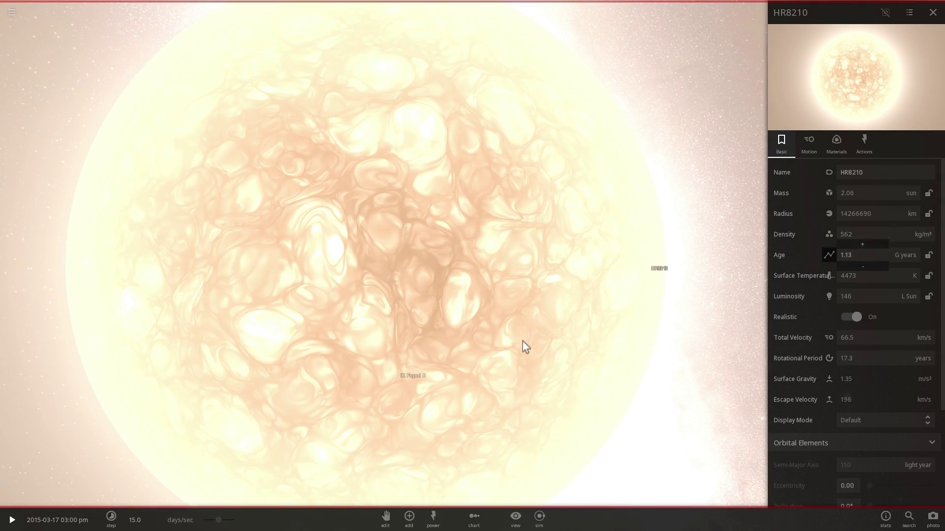
Step: Resume the simulation and view the supernova remnant from farther away and another angle
scroll(523, 354, "down", 5)
key("space")
scroll(518, 330, "down", 10)
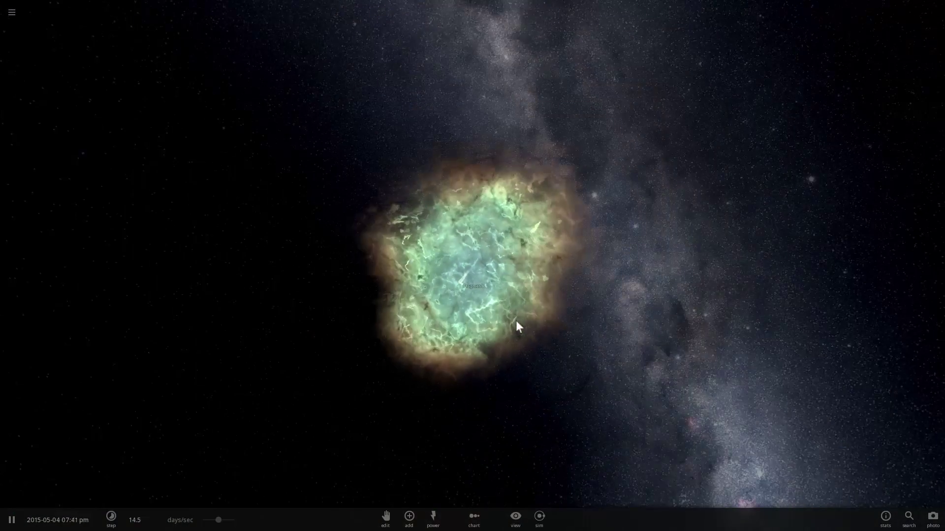
left_click_drag(517, 326, 546, 238)
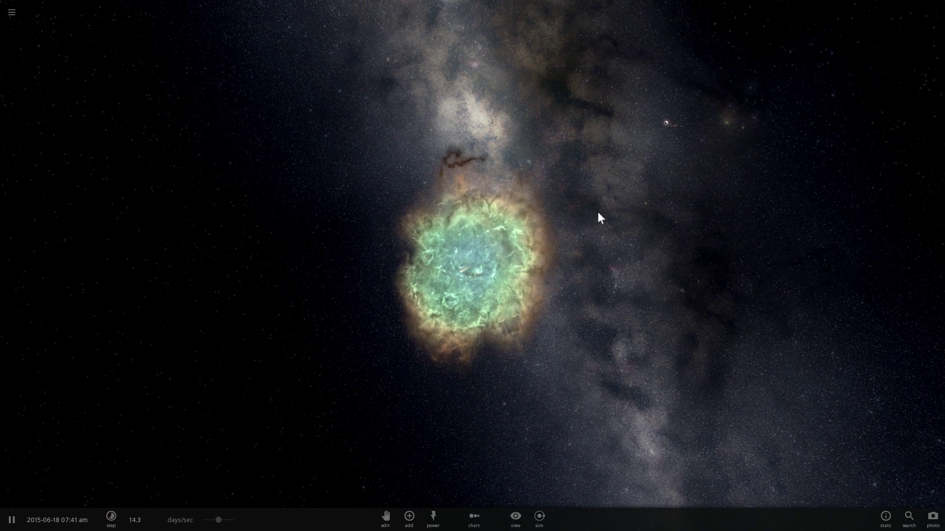
Step: Focus on the Sun and inspect the planetary orbits down to the orbit of Mercury
double_click(665, 123)
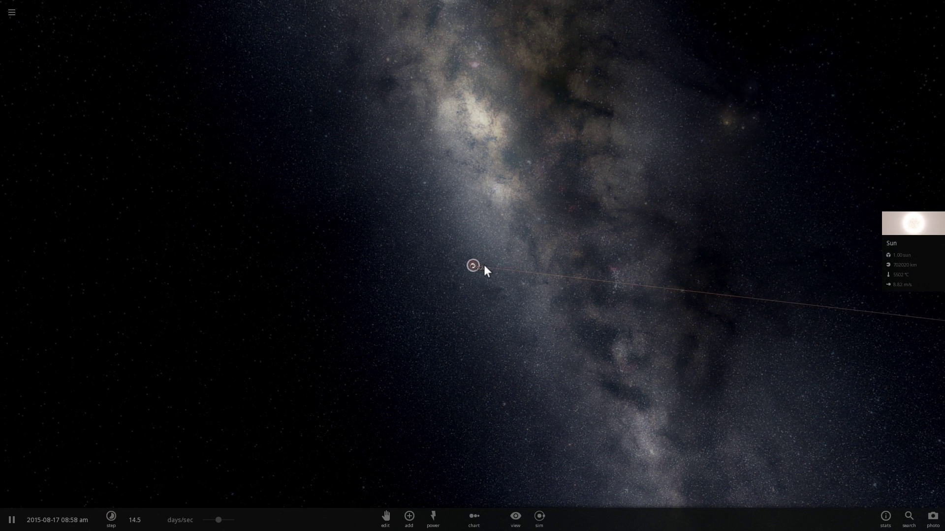
scroll(483, 265, "up", 5)
scroll(497, 290, "up", 2)
left_click_drag(485, 306, 362, 265)
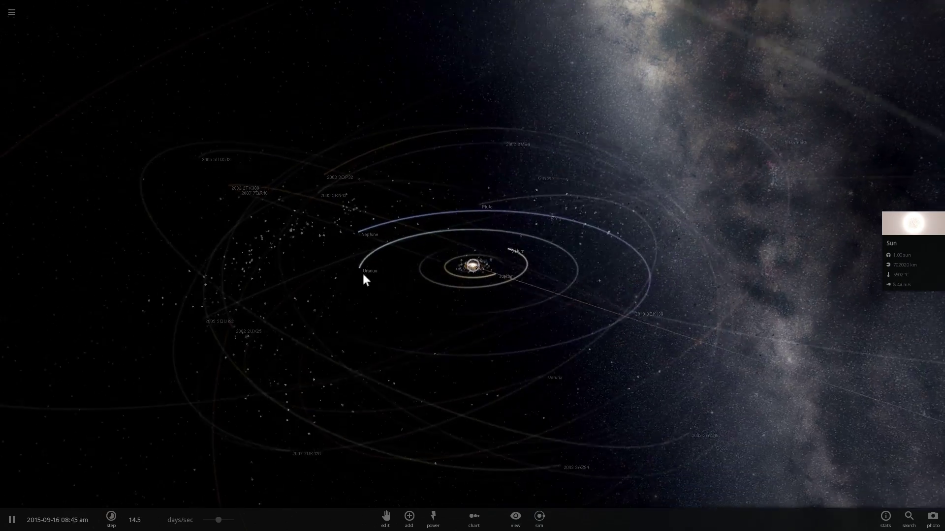
scroll(428, 268, "up", 8)
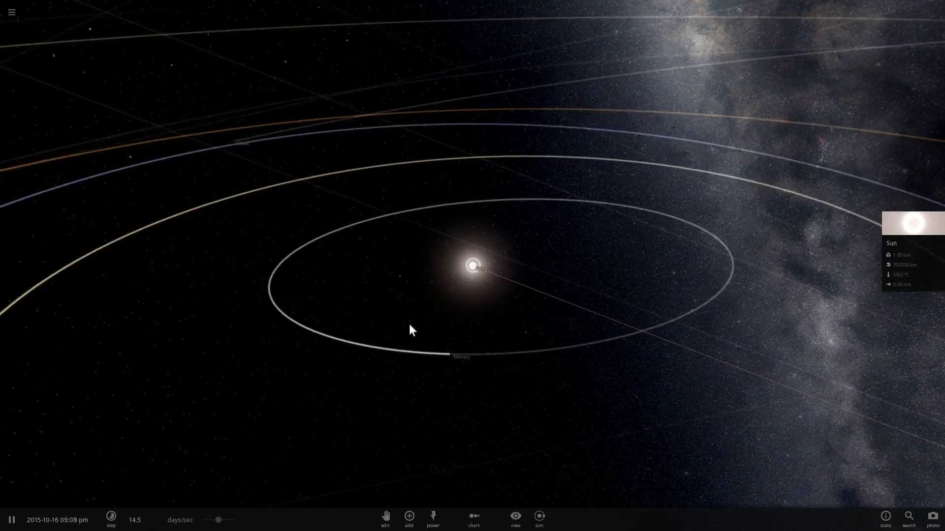
Step: Pause the simulation and focus on Earth at close range
scroll(416, 335, "down", 6)
key("space")
double_click(290, 280)
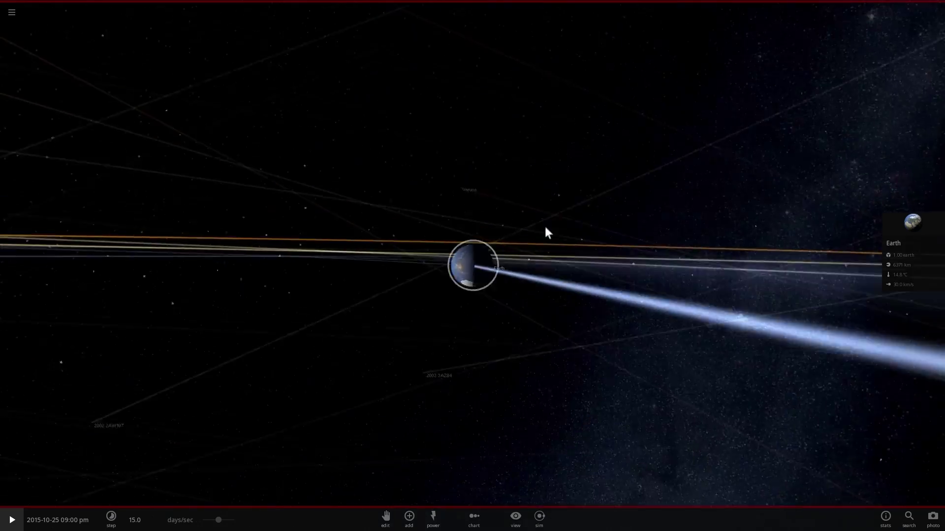
scroll(529, 245, "up", 5)
scroll(503, 249, "down", 5)
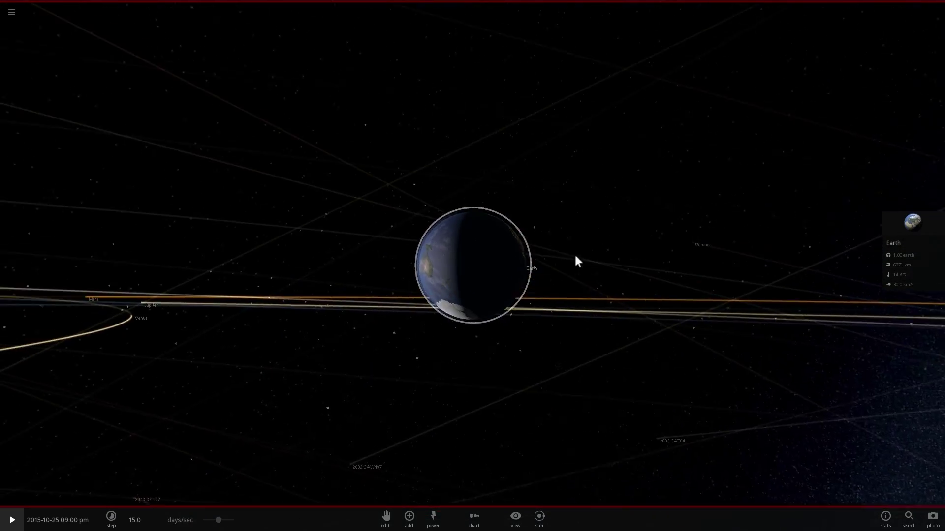
Step: Resume the simulation and look around Earth to find the distant supernova remnant in the sky
key("space")
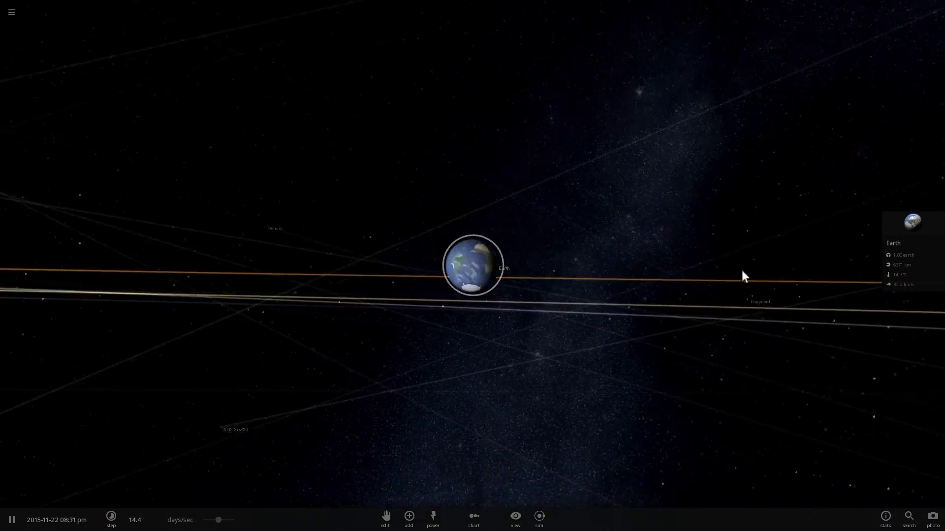
left_click_drag(653, 278, 863, 272)
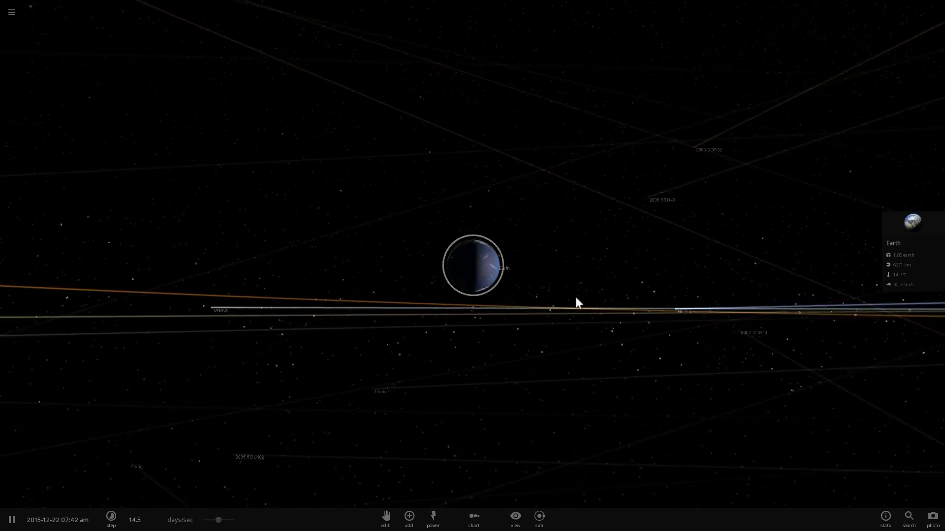
mouse_move(594, 298)
left_mouse_down()
mouse_move(797, 302)
mouse_move(576, 300)
mouse_move(597, 299)
left_mouse_up()
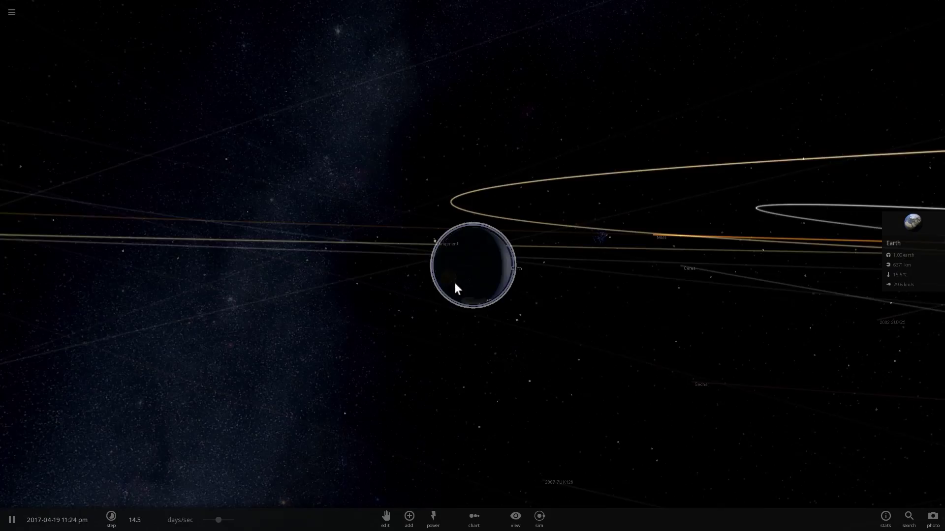
left_click_drag(456, 285, 373, 252)
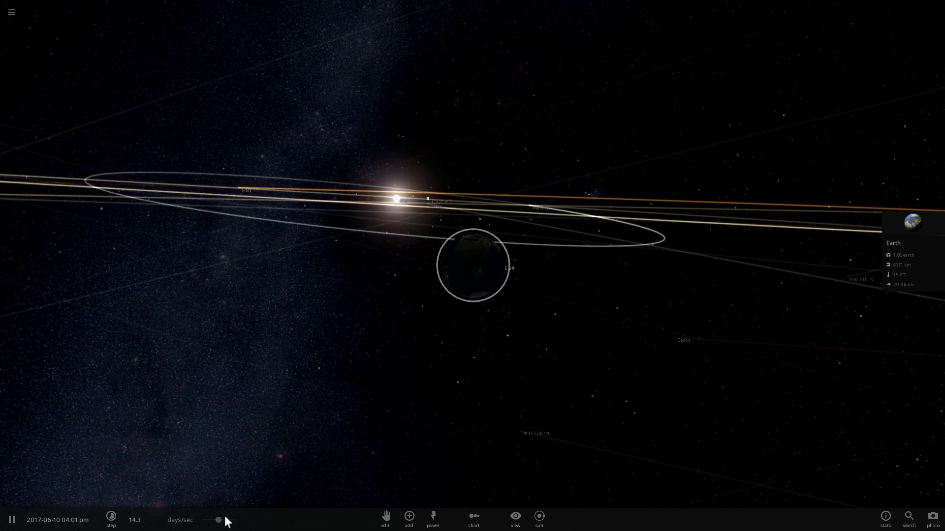
Step: Speed up the simulation in stages from 2.59 months per second to 1.24 years per second, keeping Earth and the remnant in view
left_click_drag(216, 519, 220, 521)
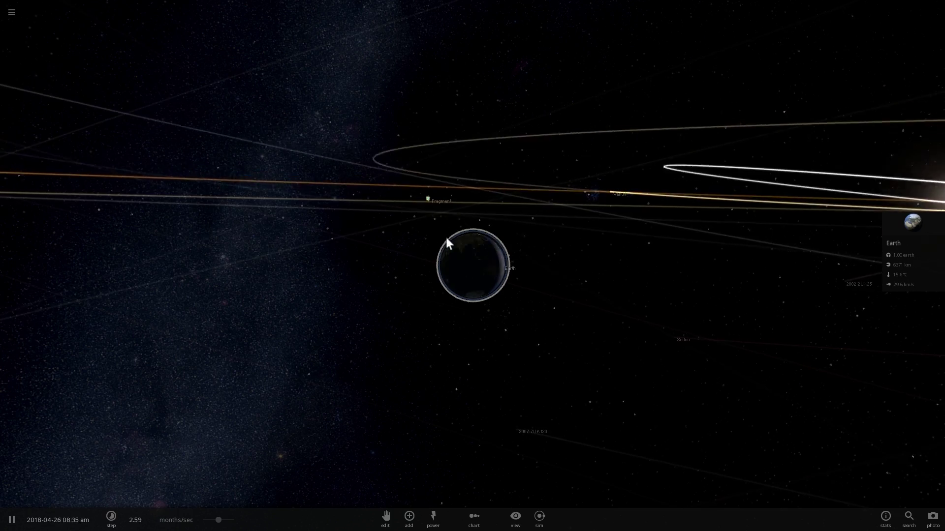
scroll(453, 271, "up", 2)
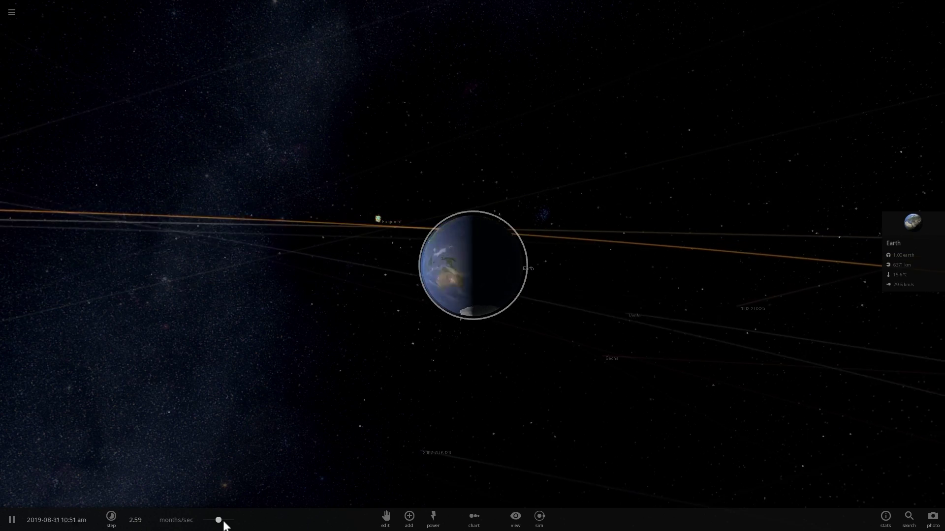
left_click_drag(224, 520, 232, 517)
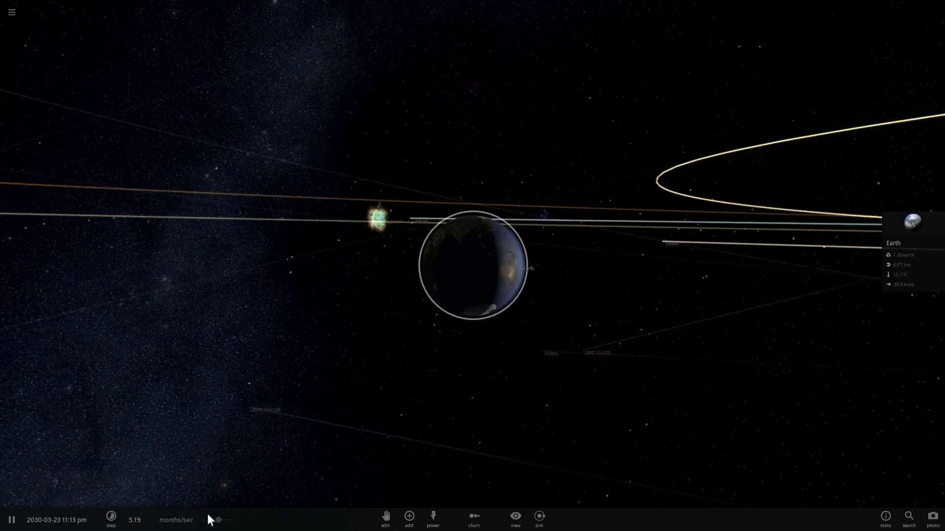
left_click_drag(221, 524, 228, 523)
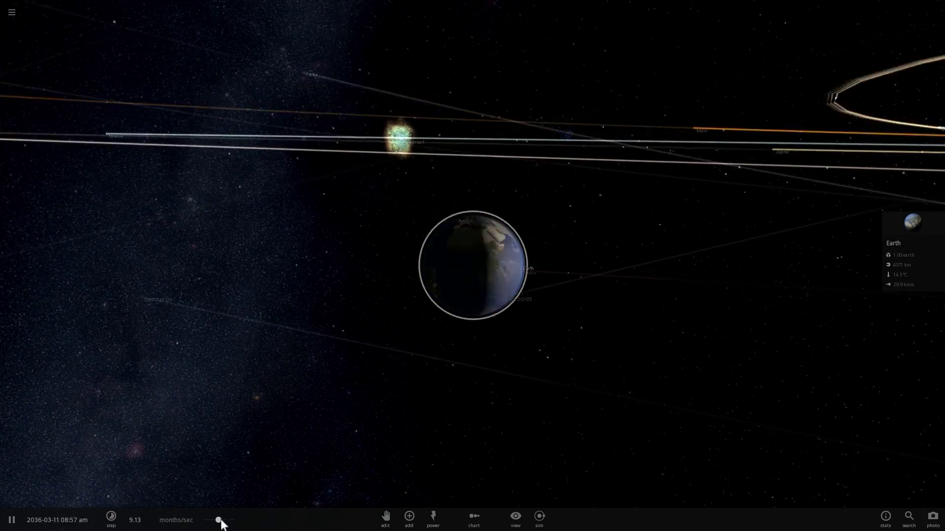
left_click_drag(221, 523, 229, 526)
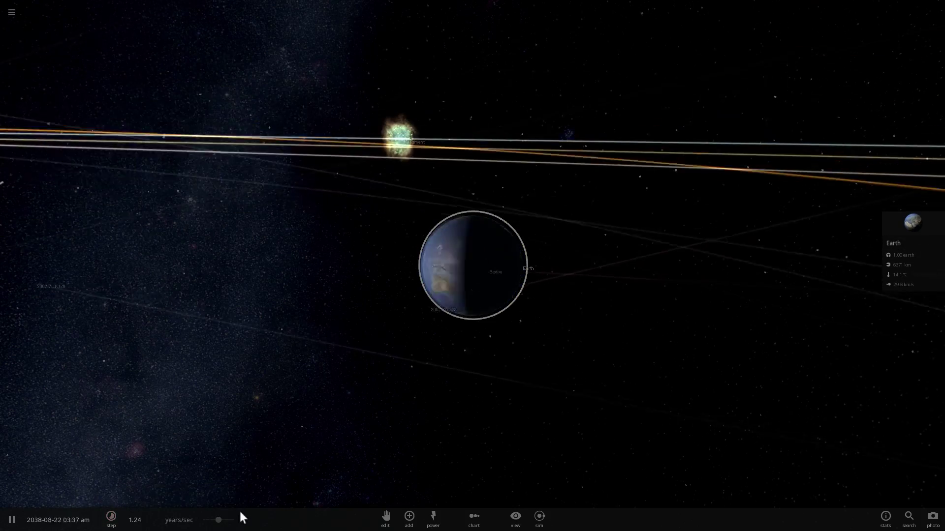
Step: Line up Earth in front of the remnant and raise the simulation speed to about 3.5 years per second
mouse_move(343, 360)
left_mouse_down()
mouse_move(392, 360)
mouse_move(400, 327)
mouse_move(360, 358)
left_mouse_up()
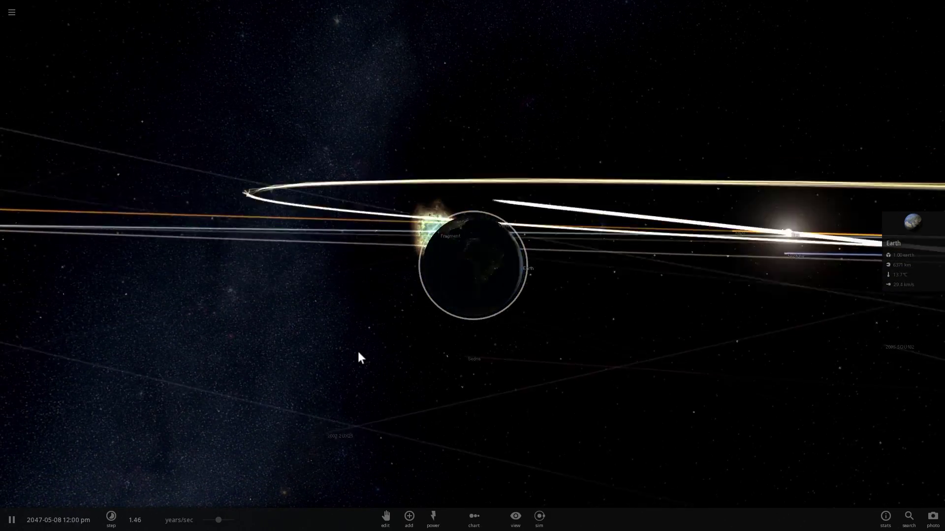
left_click(222, 519)
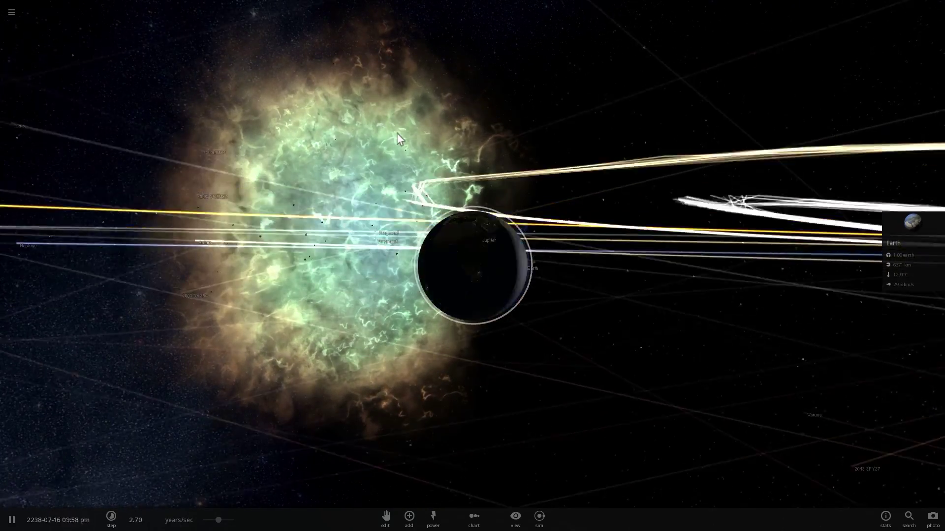
left_click_drag(222, 520, 229, 521)
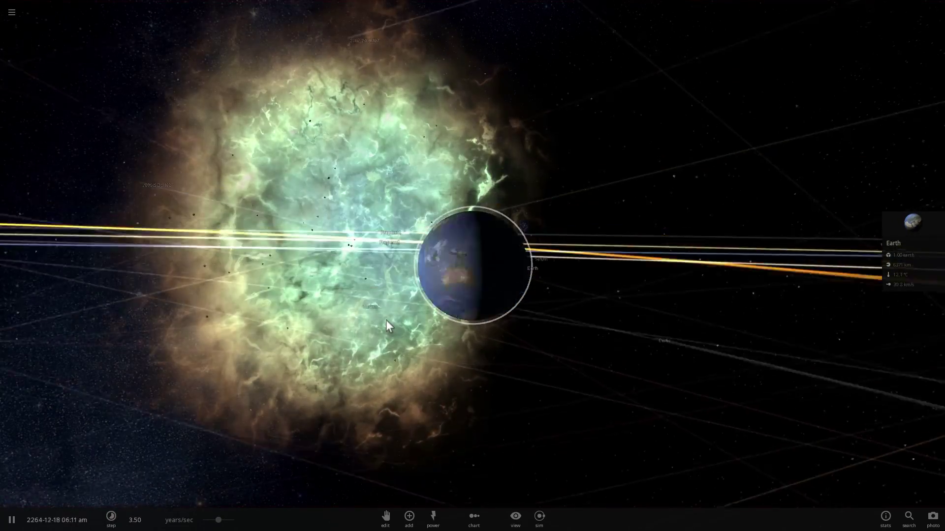
Step: Pull back from Earth and examine the whole solar system against the expanding remnant from several angles
left_click_drag(406, 333, 387, 353)
scroll(404, 346, "down", 5)
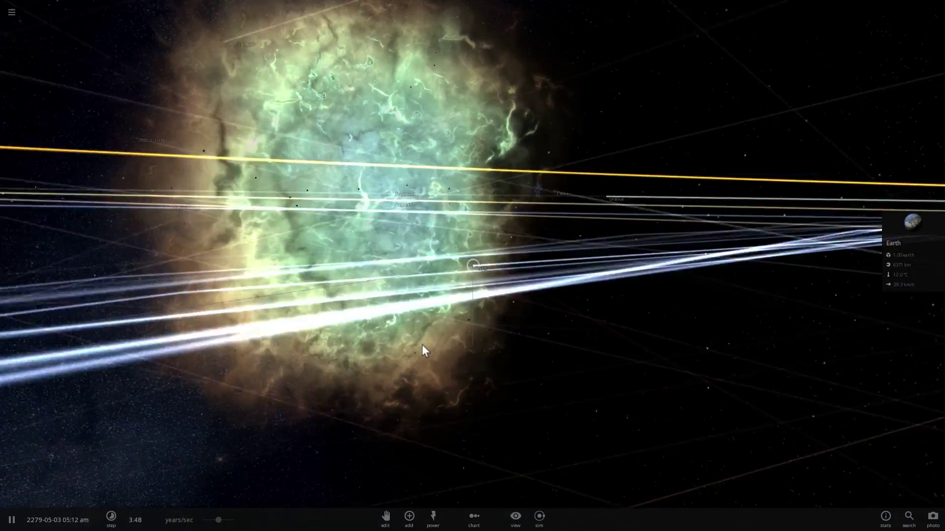
scroll(424, 337, "down", 6)
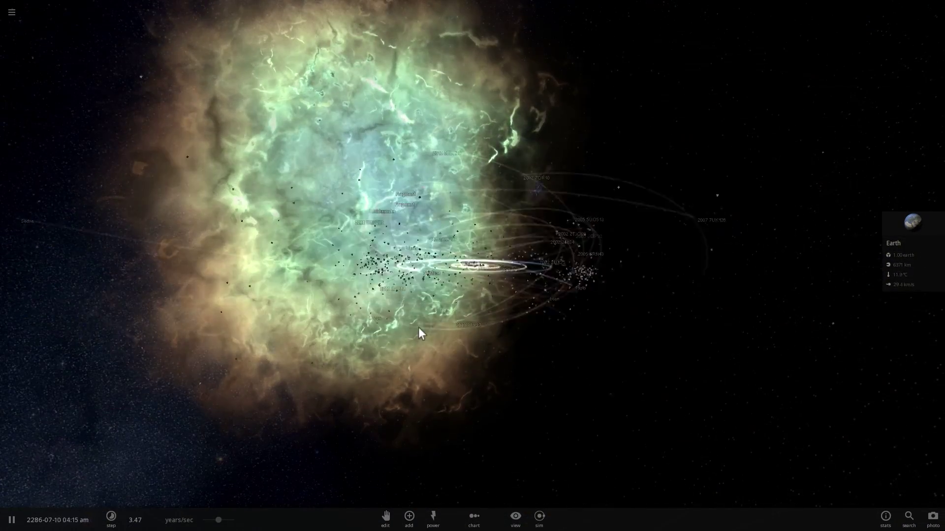
left_click_drag(424, 338, 335, 281)
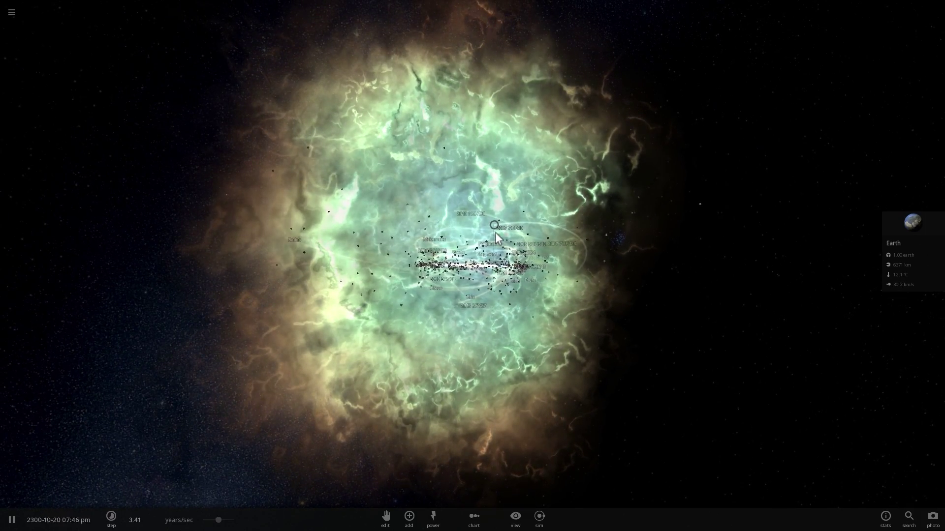
left_click_drag(494, 198, 519, 227)
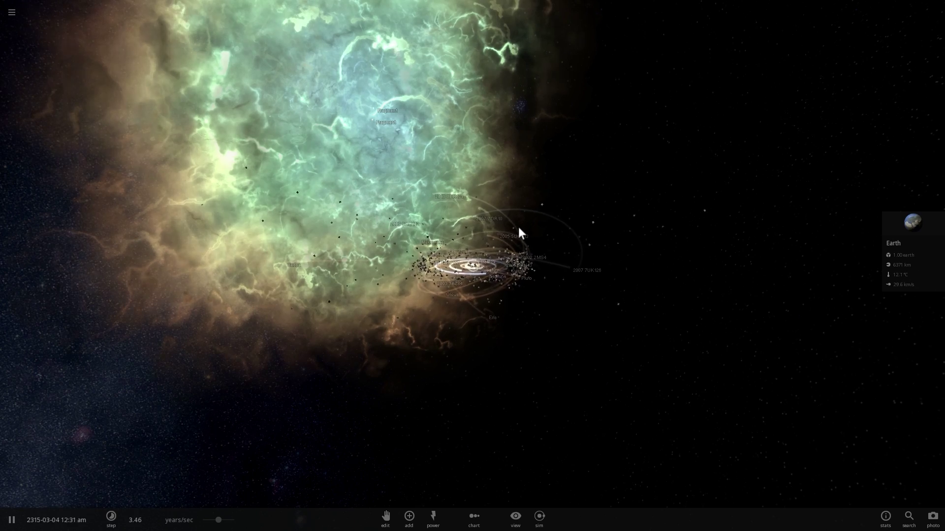
scroll(518, 227, "down", 3)
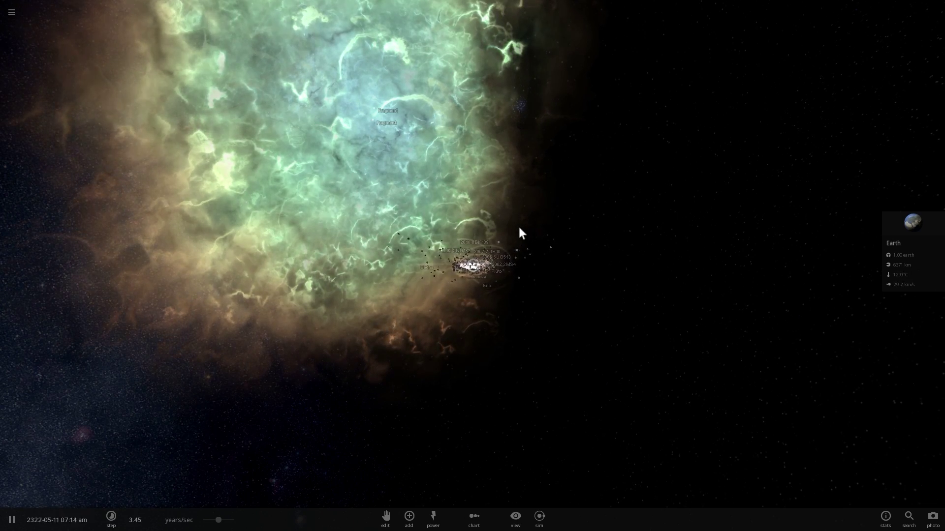
Step: Examine the remnant's edge beside the solar system and the entire remnant from far away
mouse_move(521, 256)
left_mouse_down()
mouse_move(542, 240)
mouse_move(534, 256)
left_mouse_up()
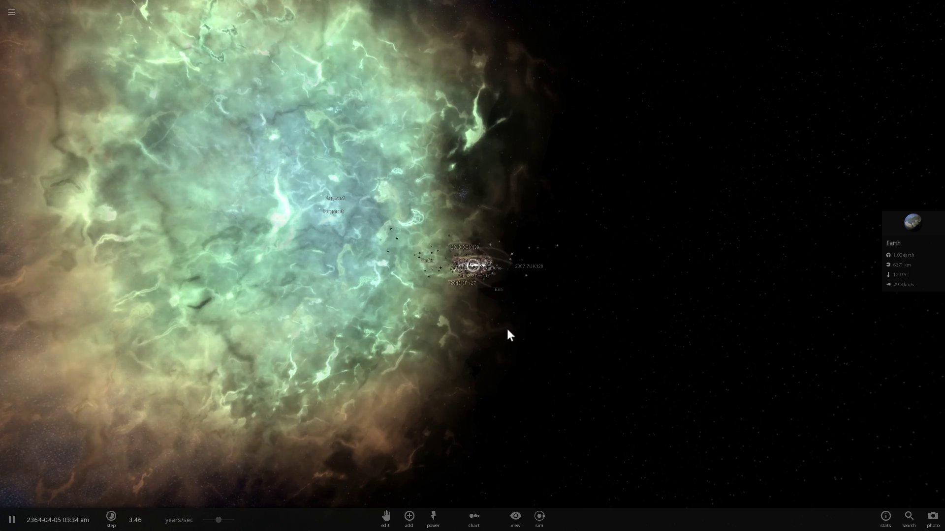
scroll(507, 329, "up", 2)
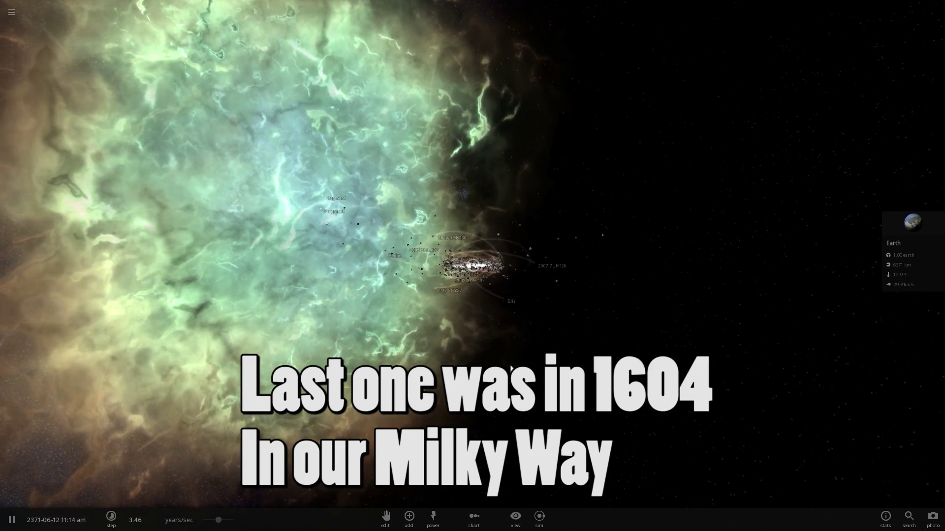
left_click_drag(512, 369, 436, 369)
scroll(495, 355, "up", 2)
left_click_drag(387, 351, 328, 308)
scroll(345, 330, "down", 5)
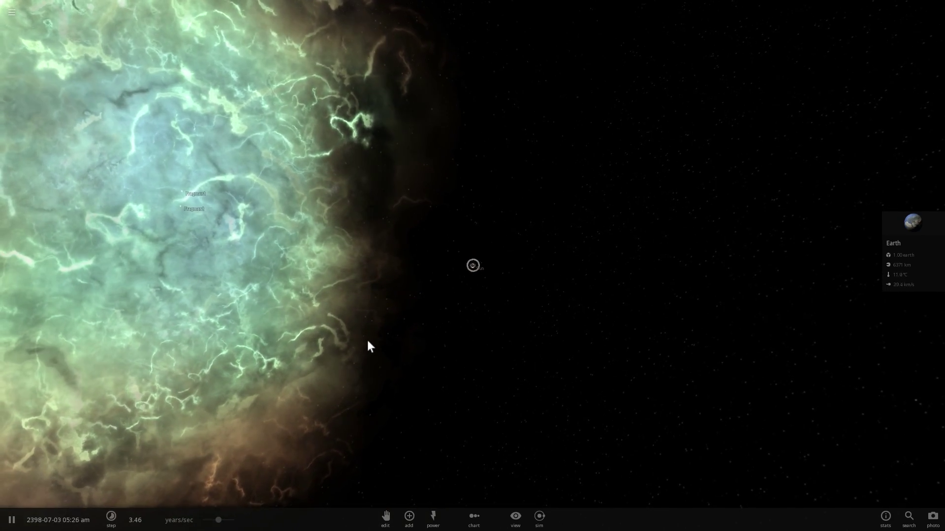
scroll(370, 346, "down", 5)
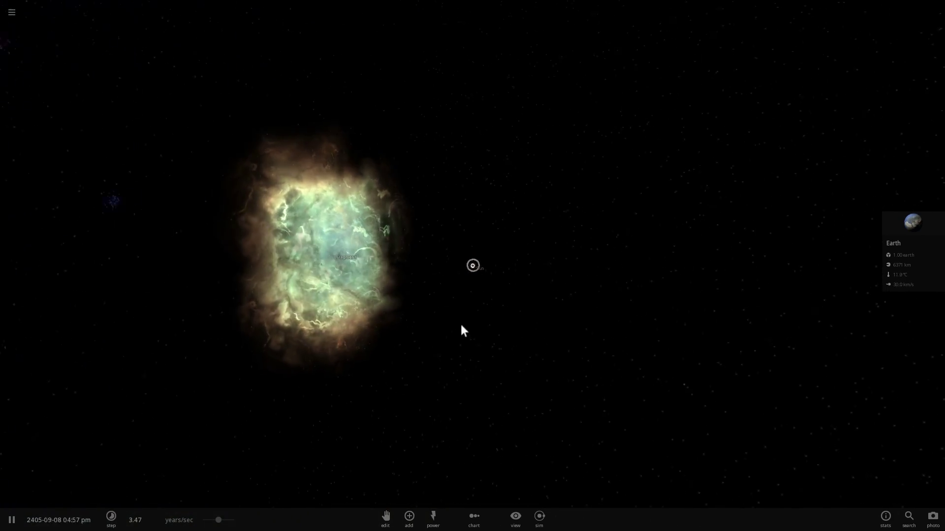
Step: Close in on the solar system and examine the planets' orbits against the remnant behind them
left_click_drag(461, 326, 360, 353)
scroll(502, 310, "up", 5)
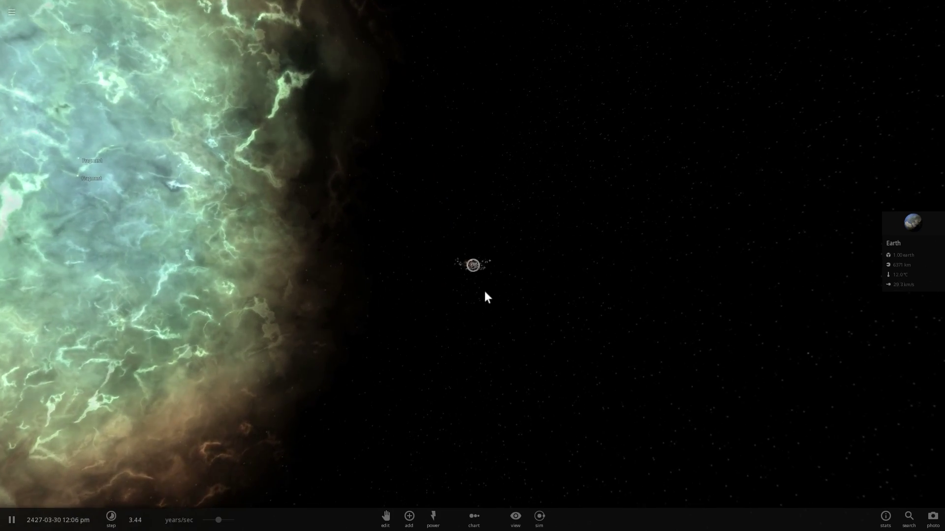
left_click_drag(485, 296, 478, 368)
scroll(477, 368, "up", 5)
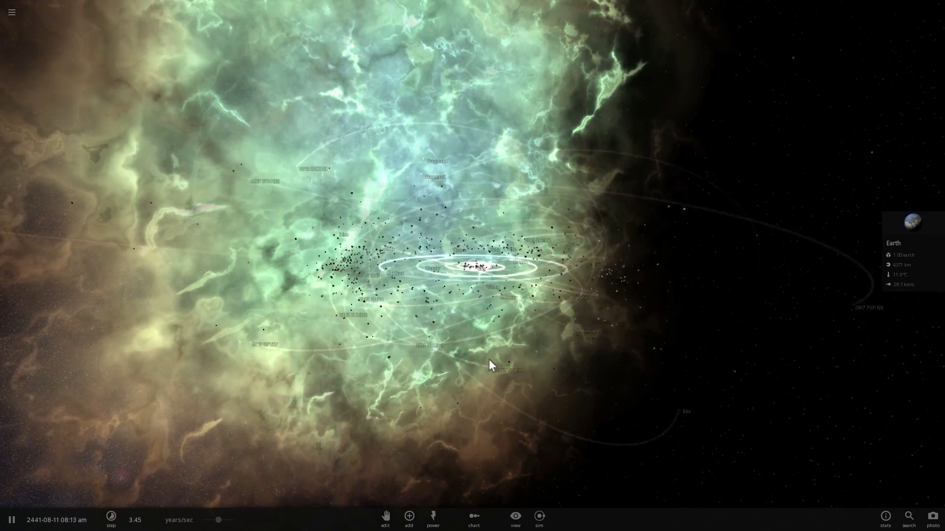
scroll(489, 364, "up", 3)
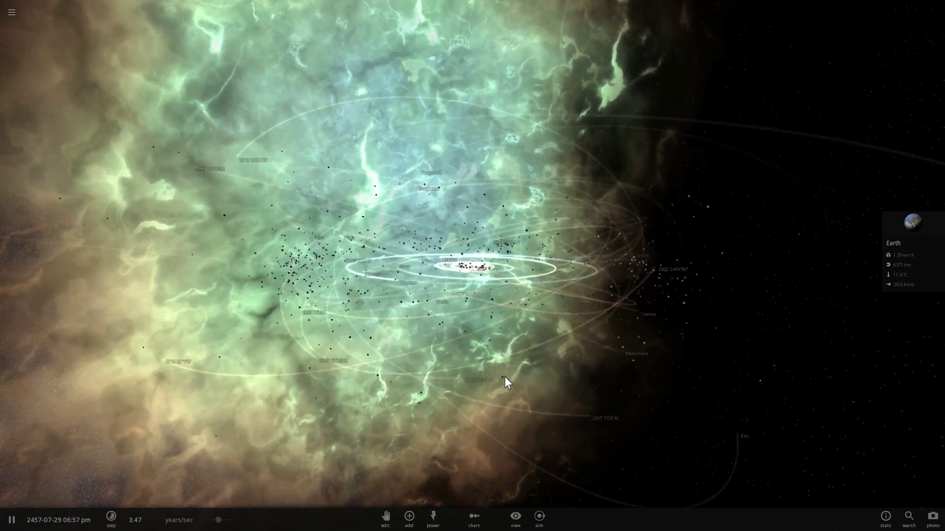
scroll(504, 377, "up", 4)
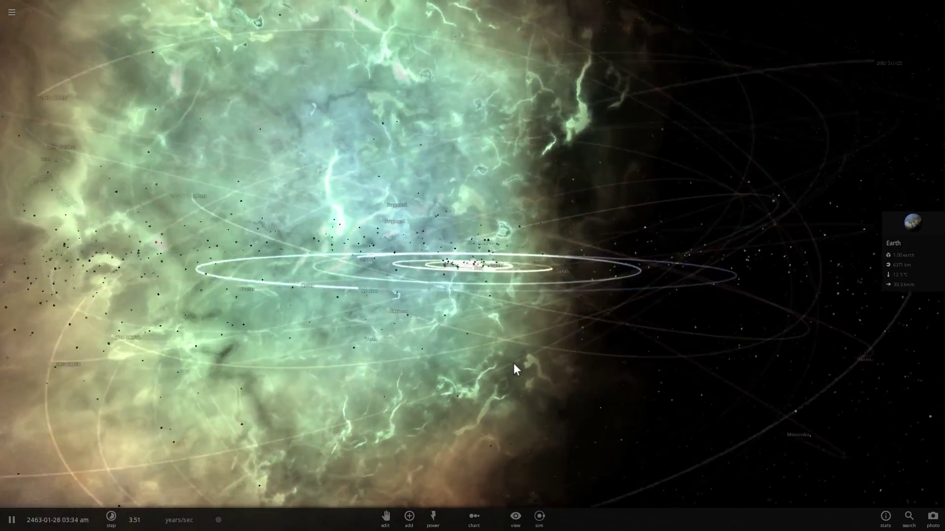
scroll(512, 369, "up", 4)
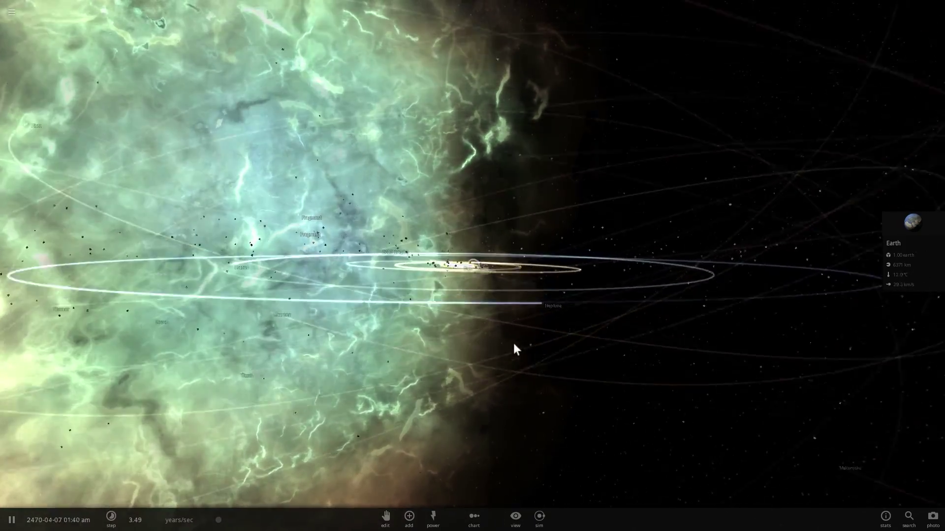
scroll(512, 344, "up", 5)
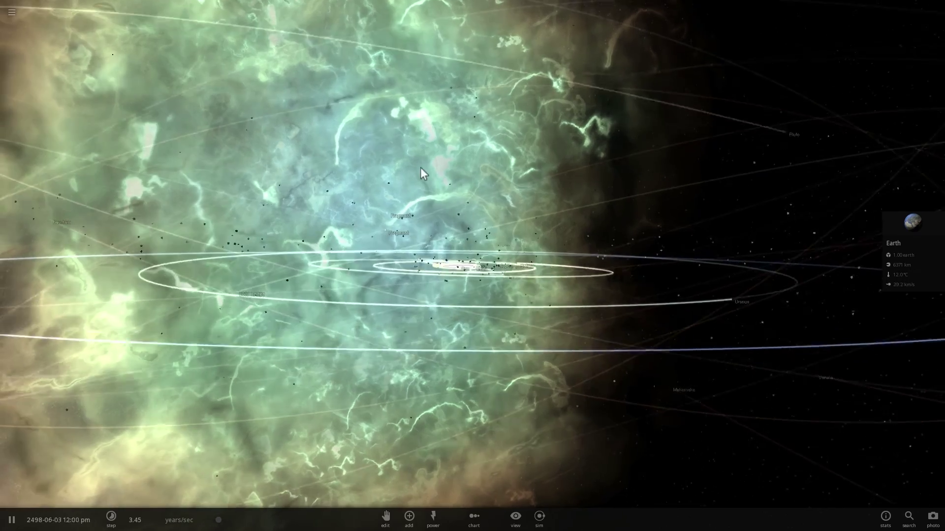
Step: Pull back until the solar system is a point beside the remnant and raise the simulation speed to about 12 years per second
scroll(432, 271, "down", 10)
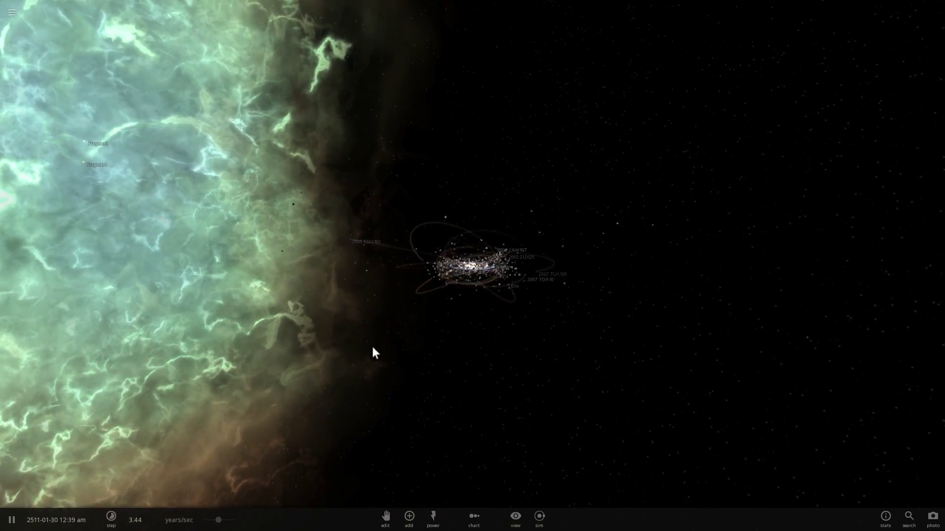
scroll(378, 351, "down", 5)
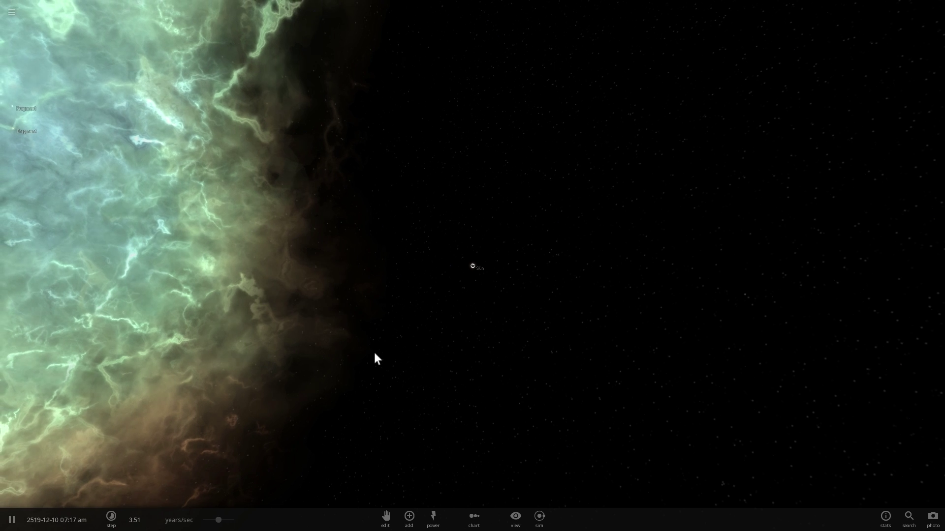
left_click_drag(221, 519, 227, 520)
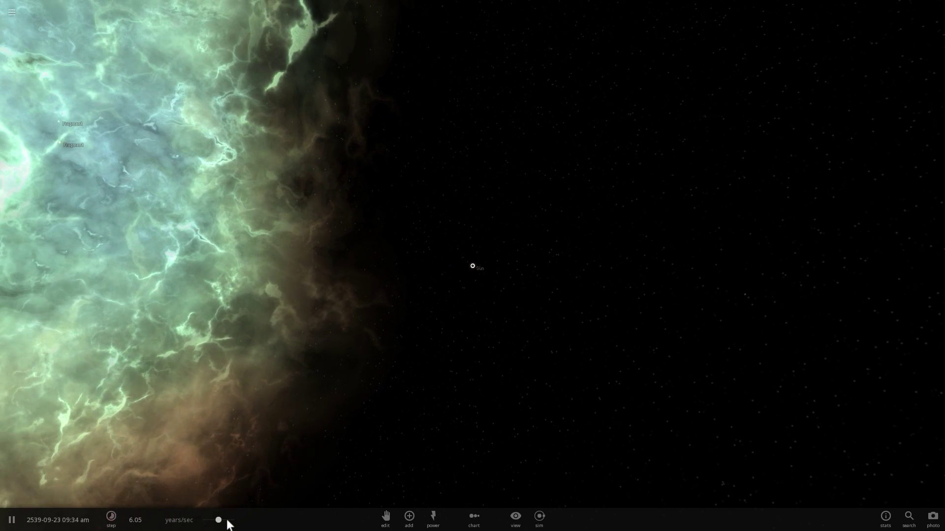
scroll(230, 525, "up", 2)
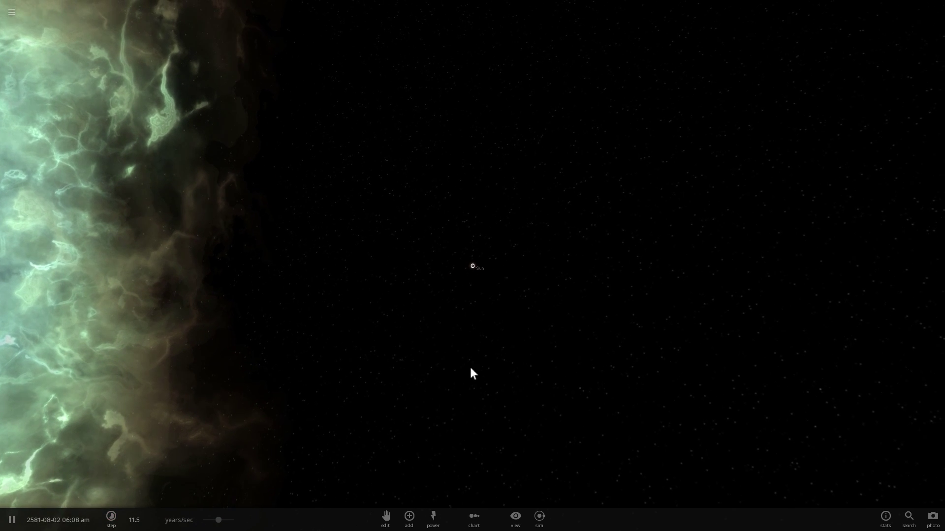
scroll(222, 521, "up", 2)
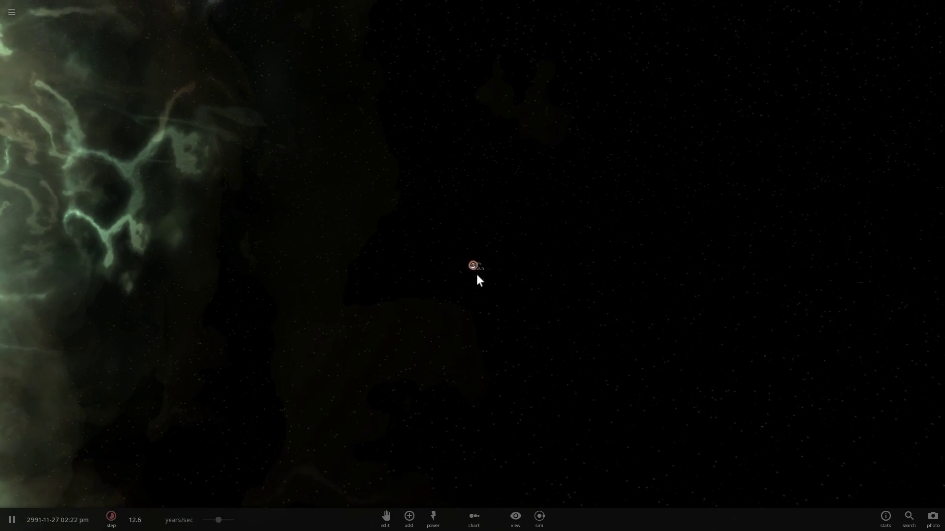
Step: Slow the simulation to about 1.34 years per second and view the remnant's edge beside the solar system
scroll(477, 275, "up", 5)
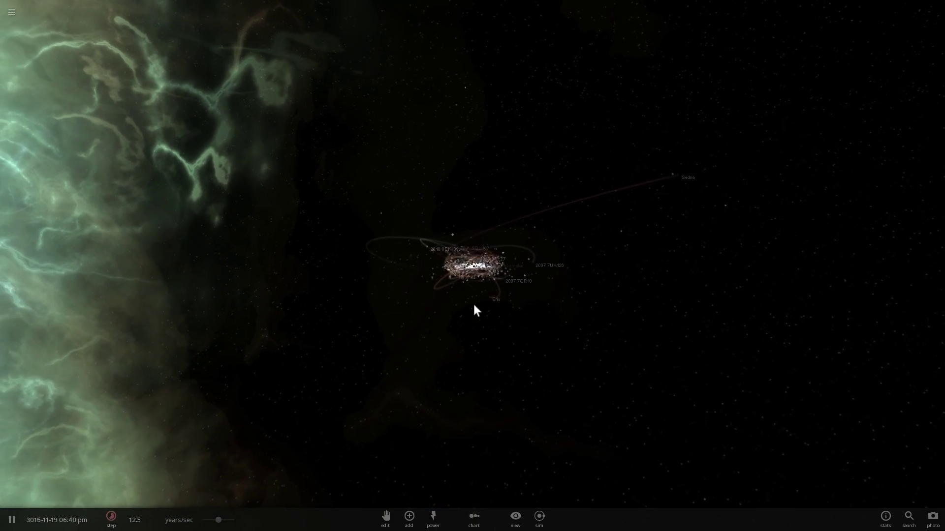
left_click_drag(219, 520, 208, 520)
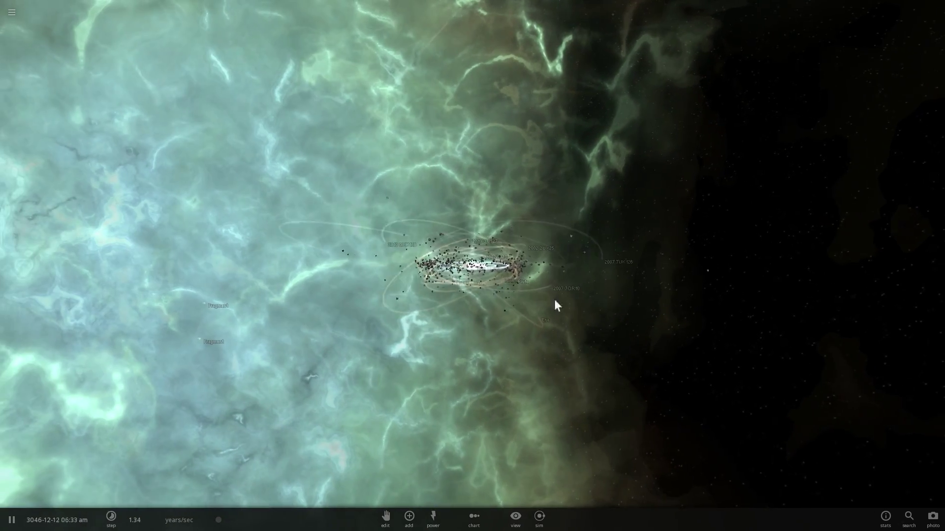
left_click_drag(478, 293, 555, 325)
scroll(364, 335, "down", 5)
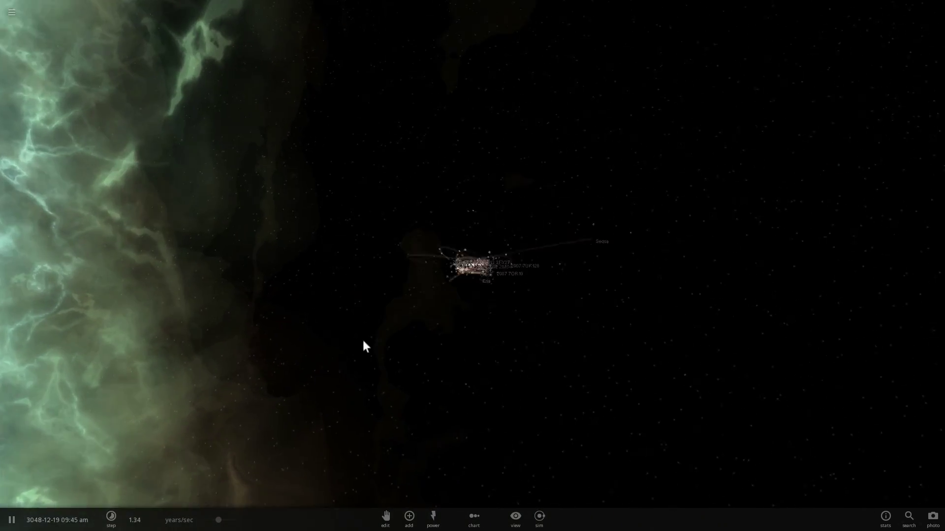
scroll(378, 322, "down", 5)
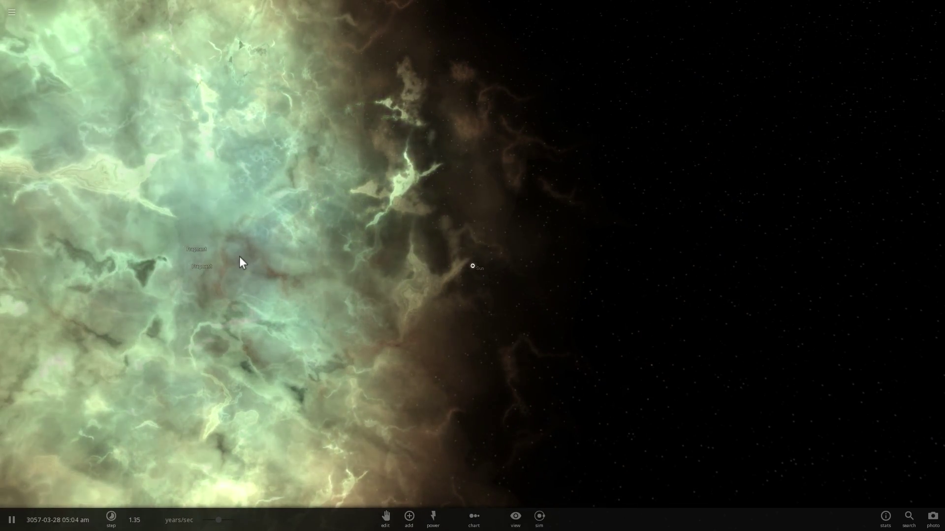
left_click_drag(297, 264, 283, 274)
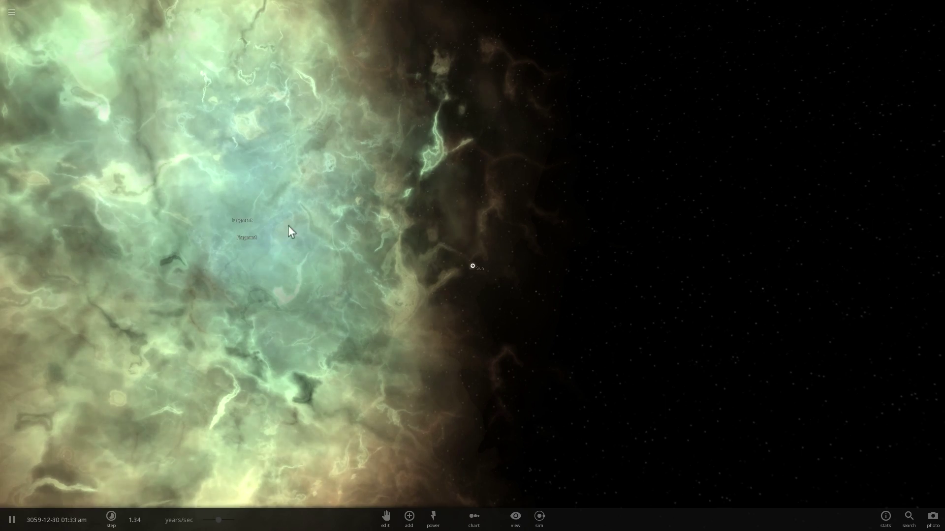
Step: Move in to the inner planets' orbits and inspect the remnant behind them from different angles
scroll(503, 287, "up", 3)
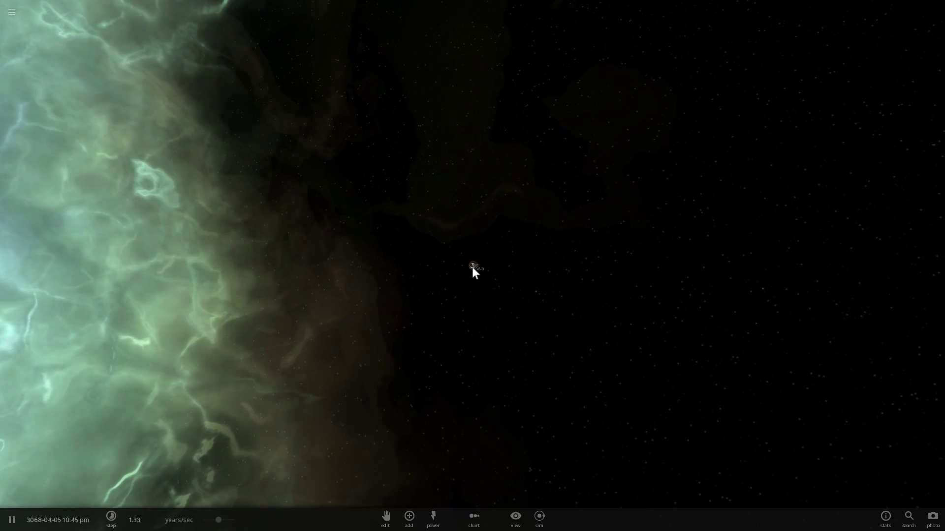
scroll(472, 270, "up", 5)
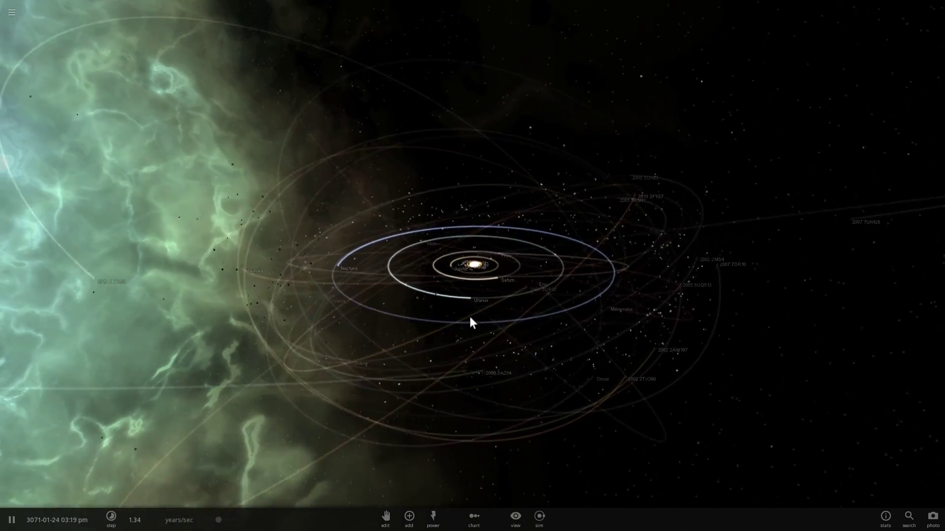
left_click_drag(470, 317, 427, 341)
scroll(470, 315, "up", 4)
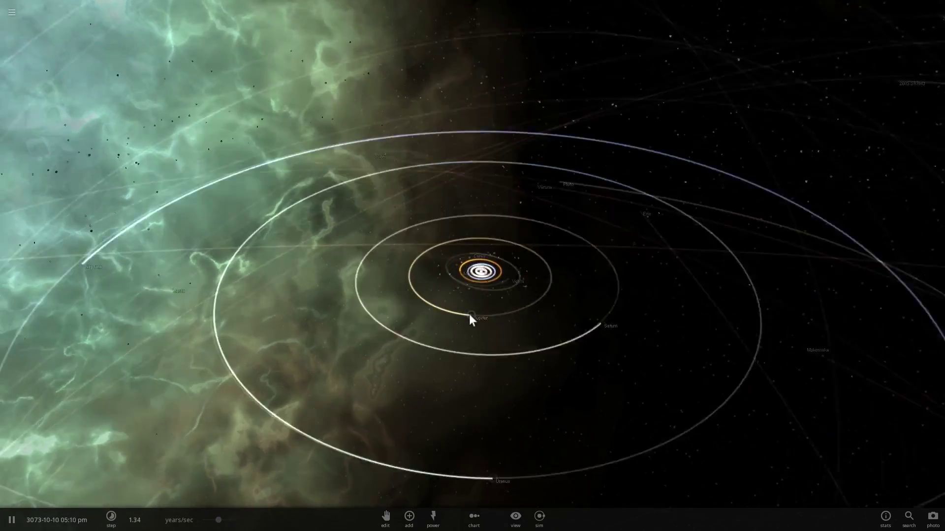
scroll(469, 314, "up", 3)
left_click_drag(466, 311, 326, 103)
left_click_drag(412, 185, 523, 305)
scroll(483, 276, "up", 4)
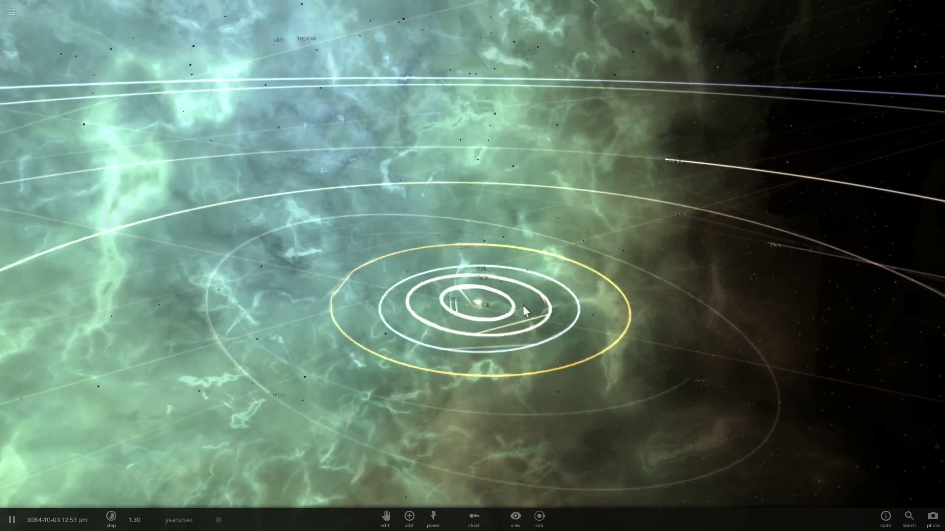
Step: View the whole solar system, then the outer planets' orbits, against the remnant's boundary
scroll(520, 312, "down", 8)
left_click_drag(397, 190, 360, 164)
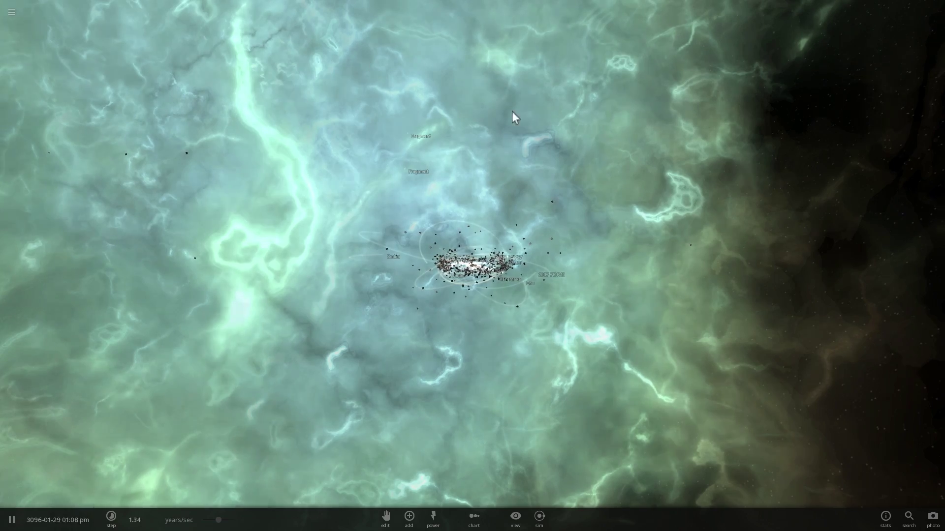
scroll(514, 221, "up", 5)
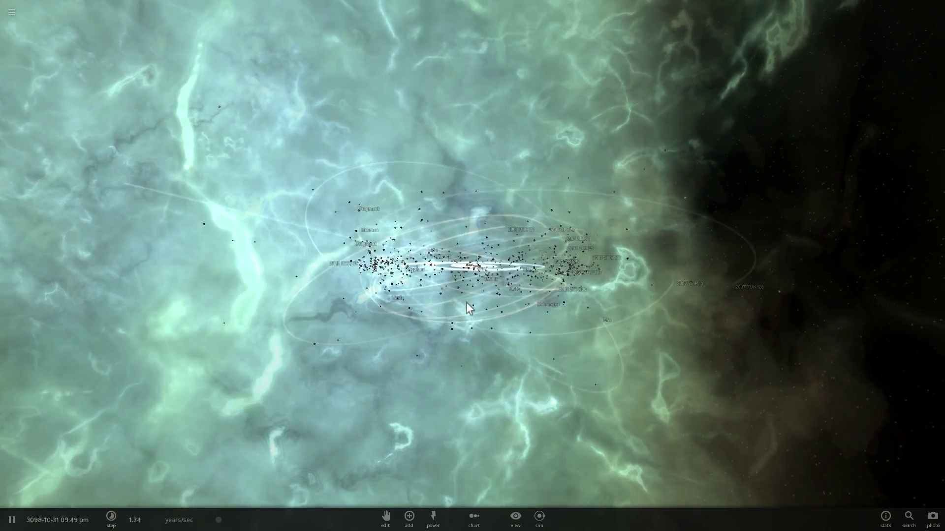
scroll(467, 308, "up", 5)
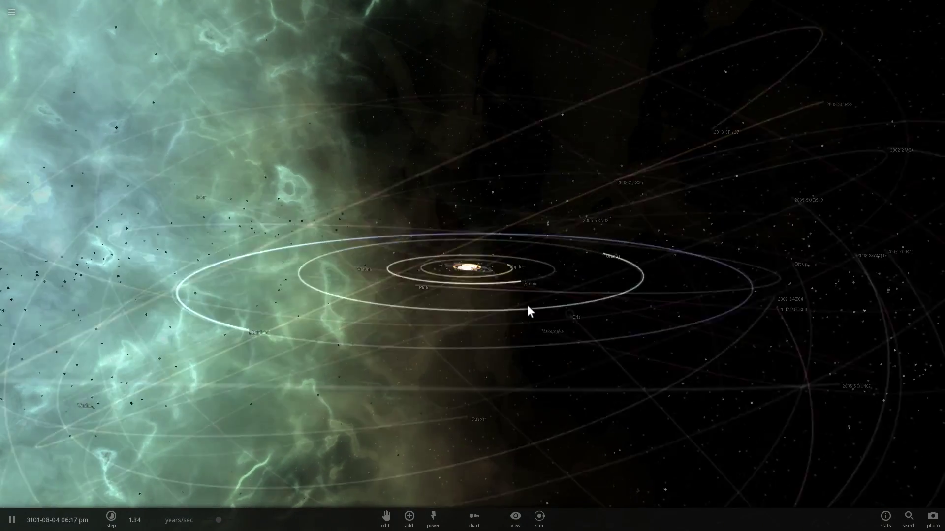
scroll(527, 305, "up", 3)
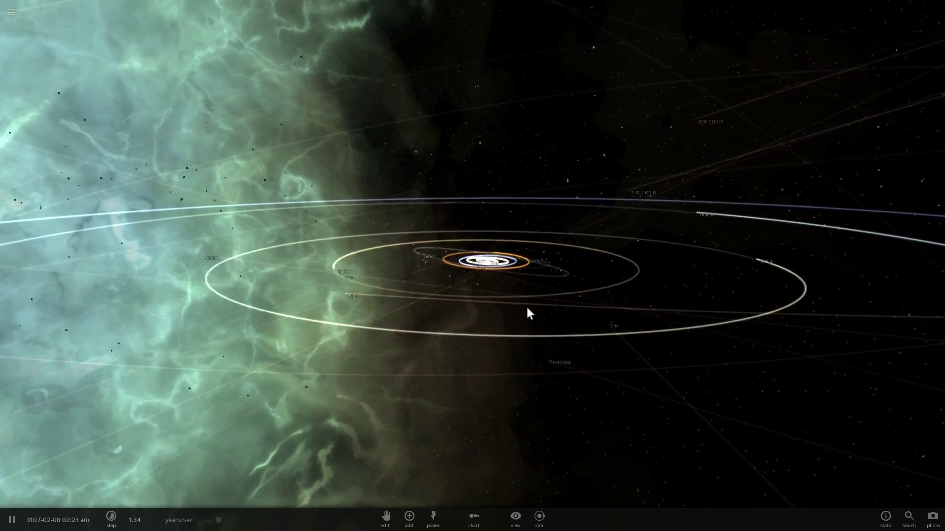
left_click_drag(527, 307, 524, 333)
scroll(508, 344, "down", 3)
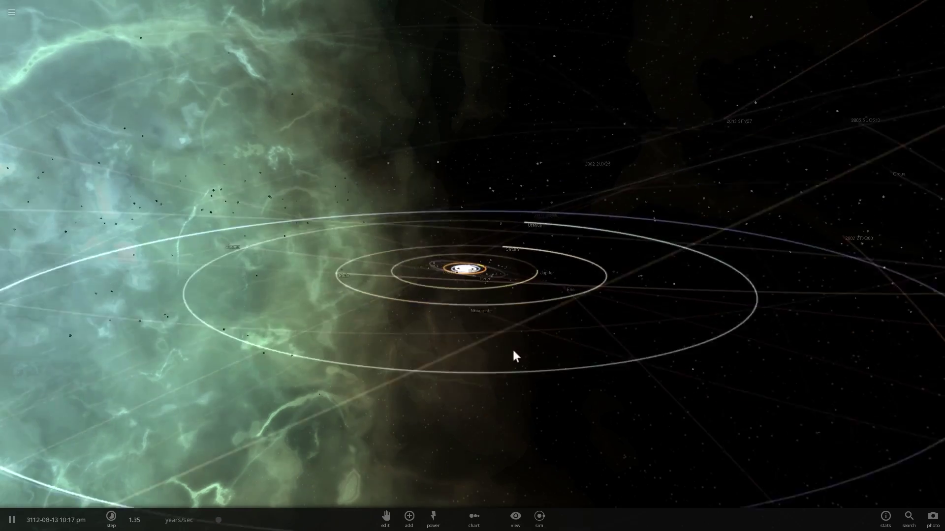
Step: Pull back to show the whole remnant and raise the simulation speed to about 12.6 years per second
scroll(509, 348, "down", 8)
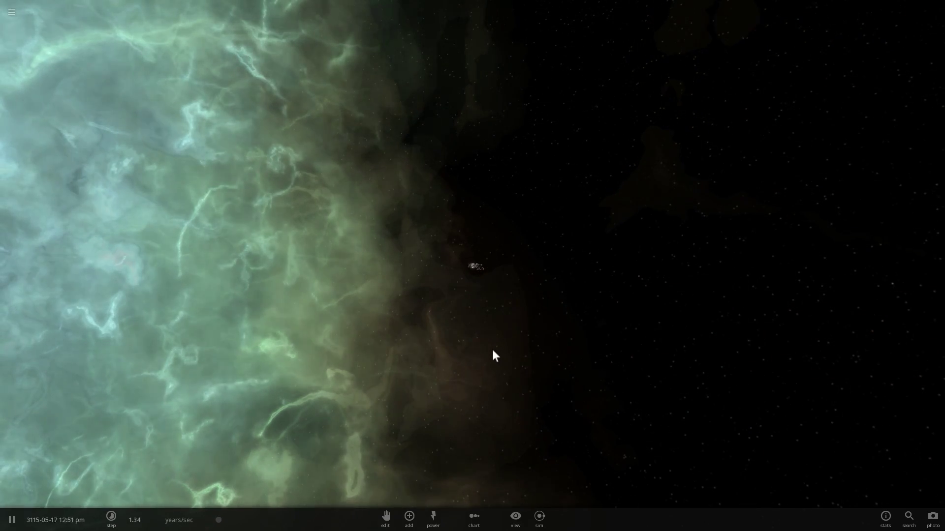
left_click_drag(480, 352, 465, 368)
left_click_drag(223, 522, 226, 520)
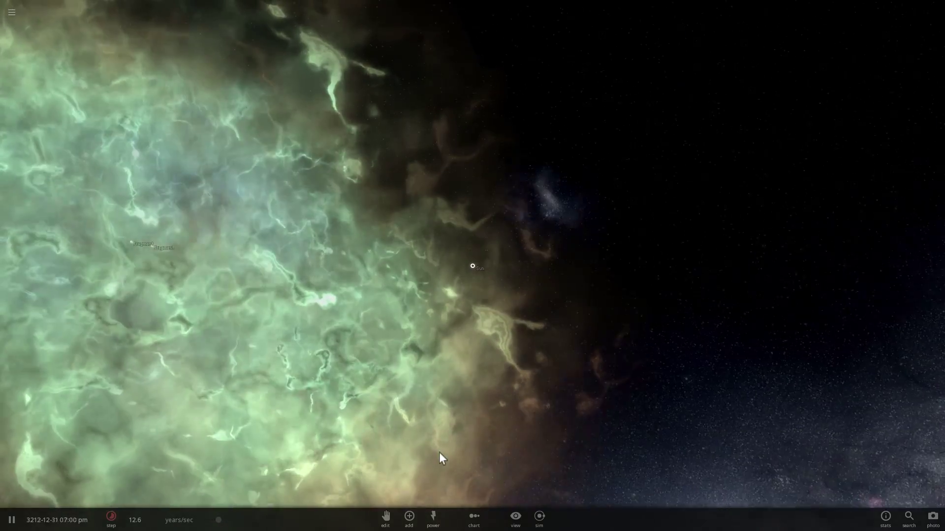
scroll(439, 453, "down", 3)
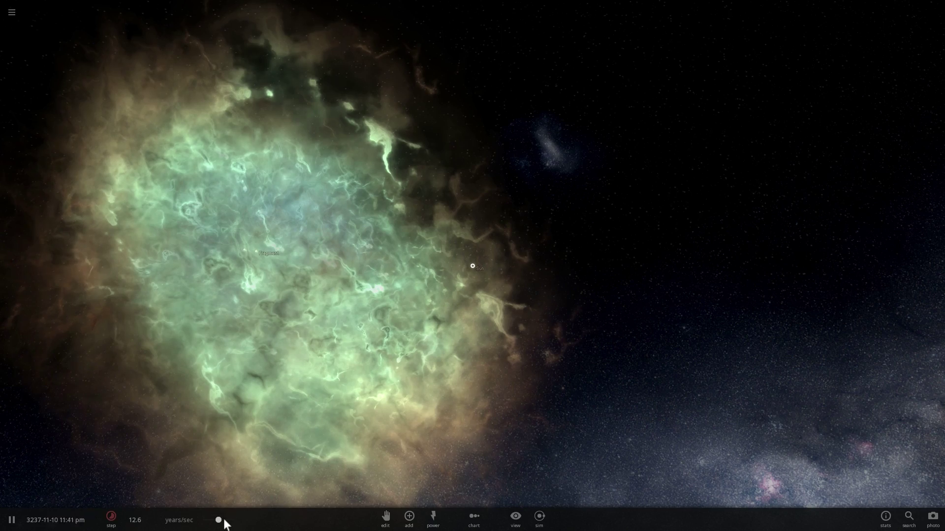
Step: Follow the remnant's advancing edge around the Sun and examine the solar system's orbits against it
scroll(483, 317, "up", 5)
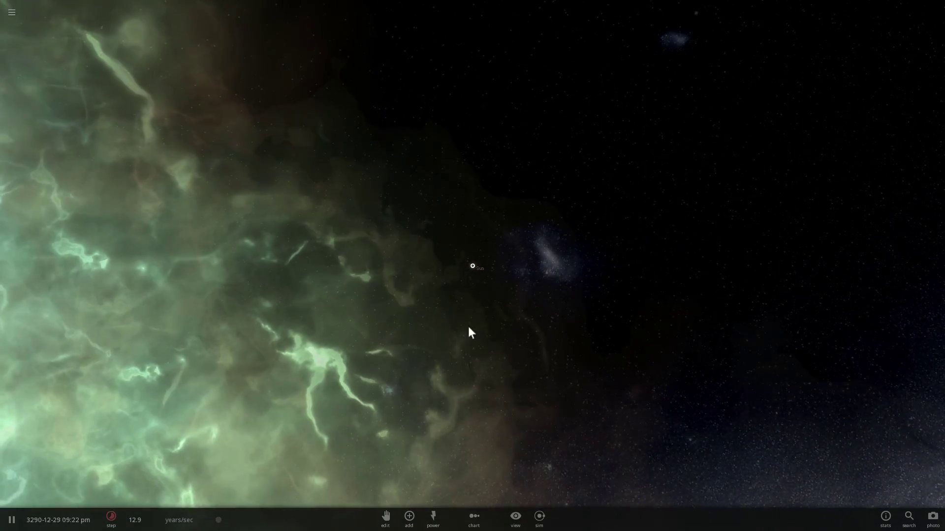
left_click_drag(468, 326, 452, 281)
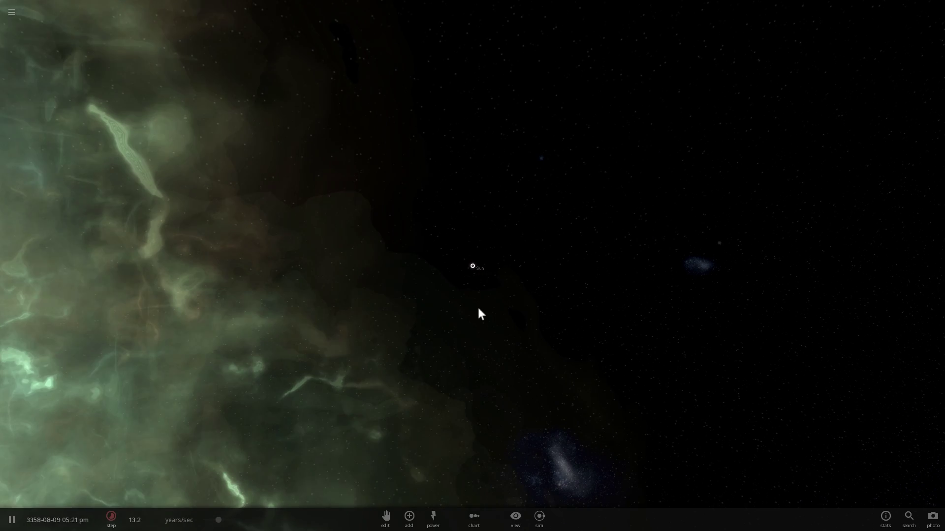
left_click_drag(478, 311, 467, 290)
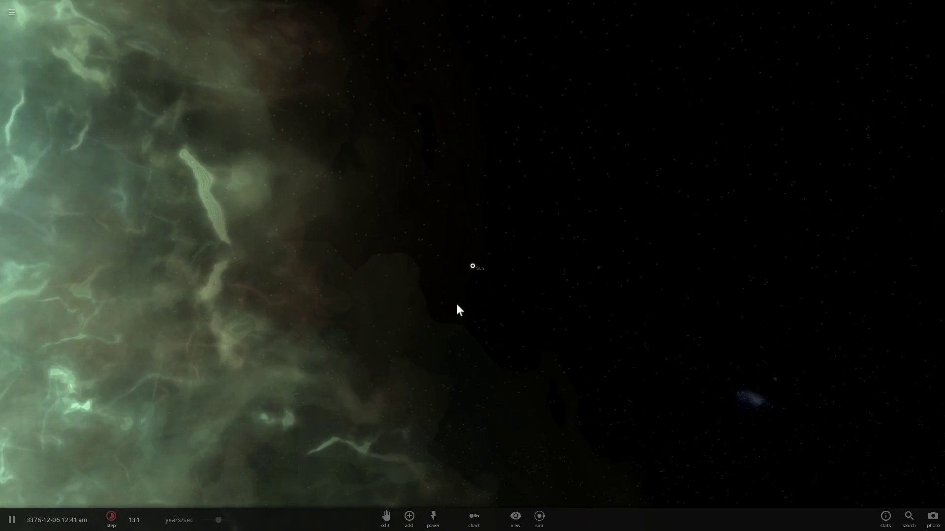
scroll(468, 264, "up", 5)
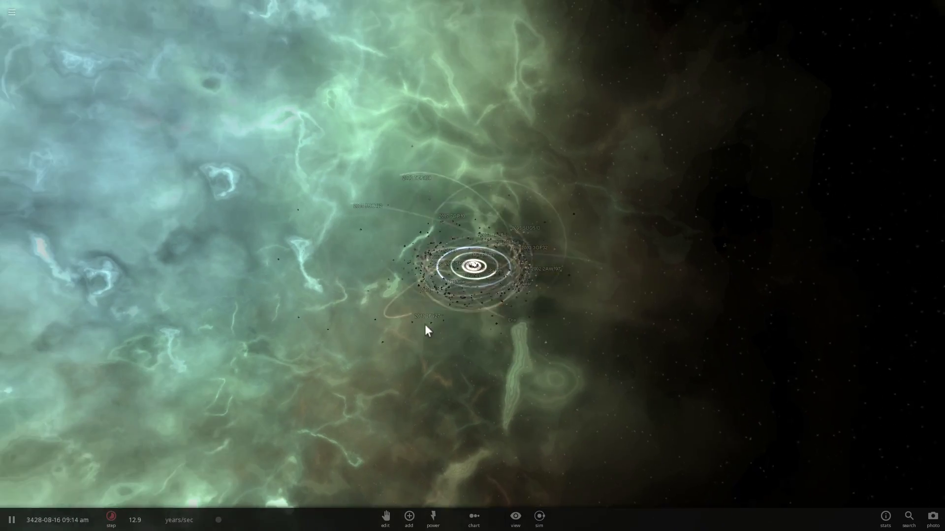
scroll(467, 308, "up", 3)
left_click_drag(318, 282, 286, 241)
left_click_drag(333, 272, 468, 293)
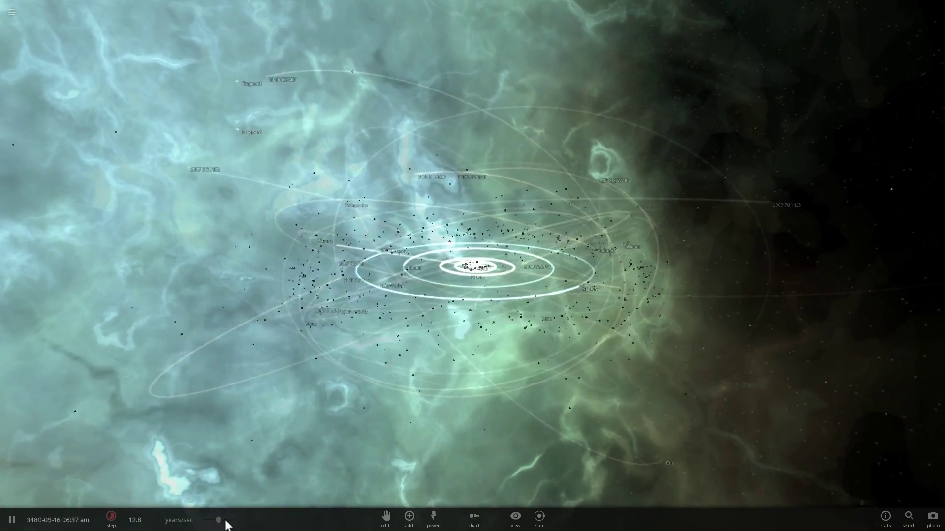
Step: Slow the simulation to about 6 months per second and close in on the inner planets' orbits around the Sun
left_click_drag(219, 520, 212, 522)
scroll(496, 313, "up", 3)
scroll(495, 312, "up", 4)
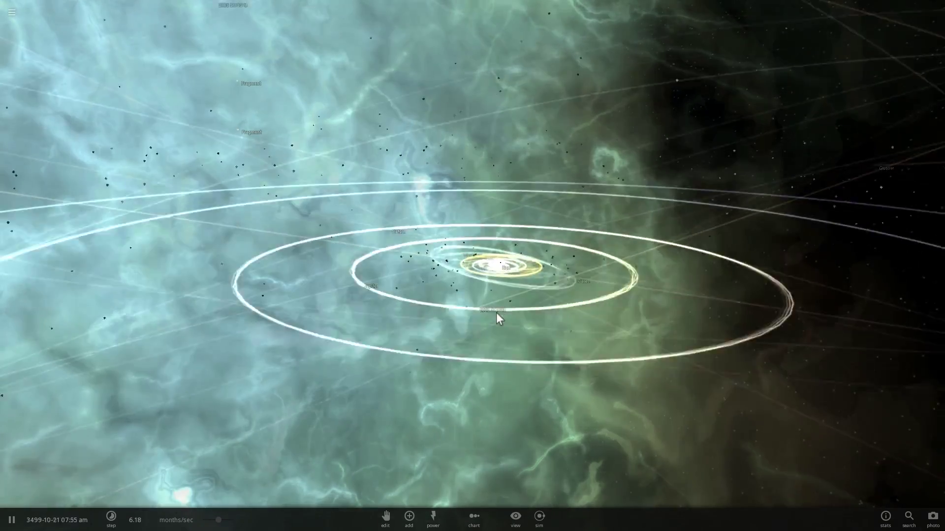
left_click_drag(496, 312, 512, 358)
scroll(490, 336, "up", 8)
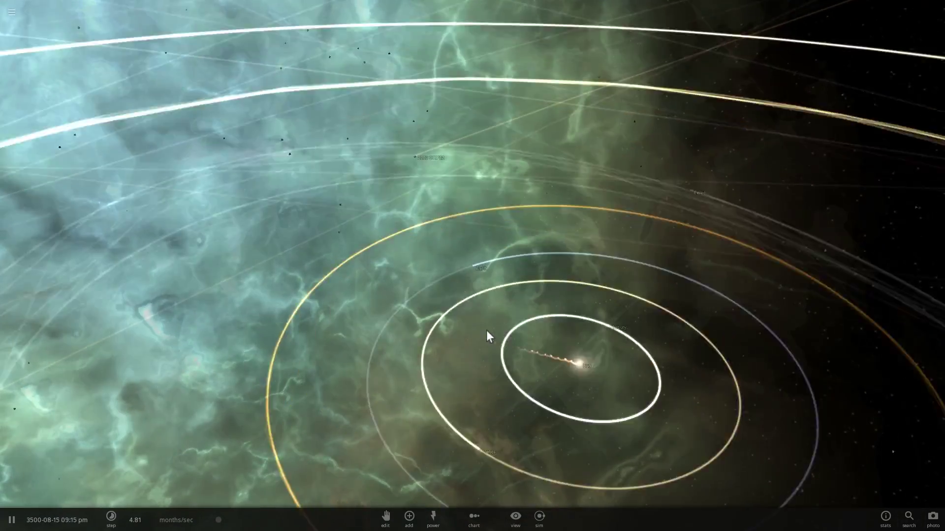
Step: Focus on Earth and examine it up close with the Sun and the surrounding remnant behind it
left_click(478, 264)
scroll(477, 263, "up", 8)
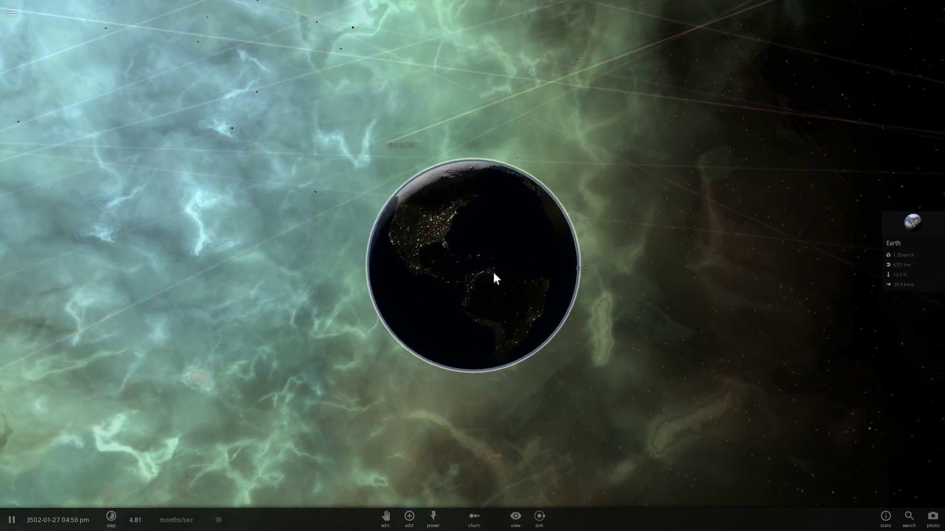
left_click_drag(493, 273, 385, 203)
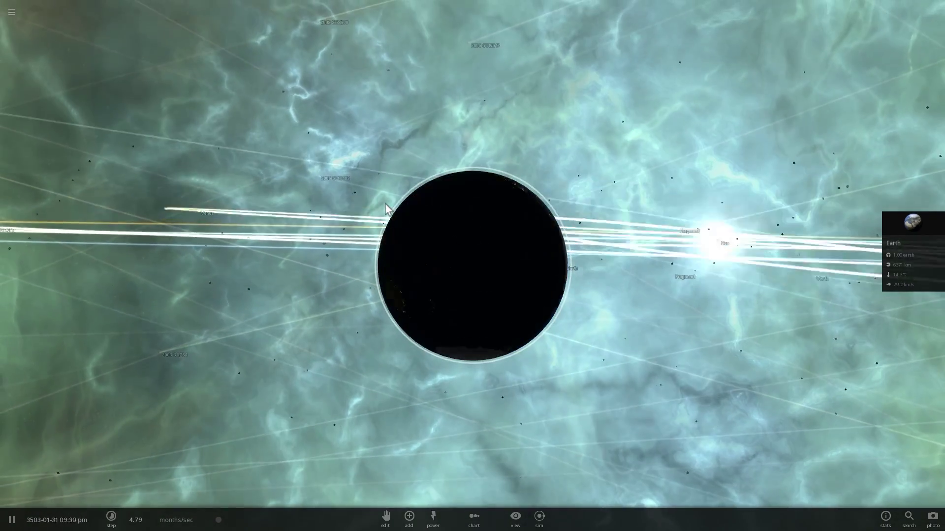
Step: Pull back from Earth to the whole solar system and raise the simulation speed to about 13.6 years per second
scroll(446, 279, "down", 10)
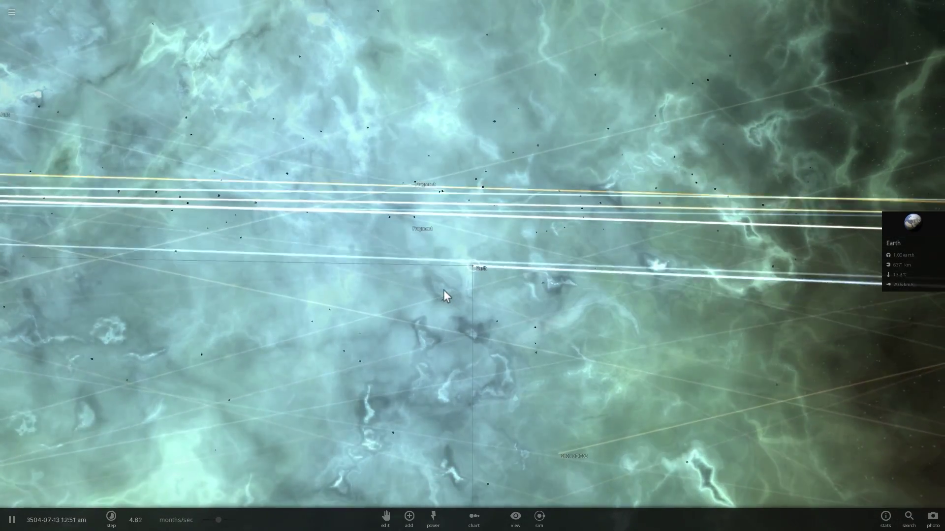
scroll(443, 290, "down", 8)
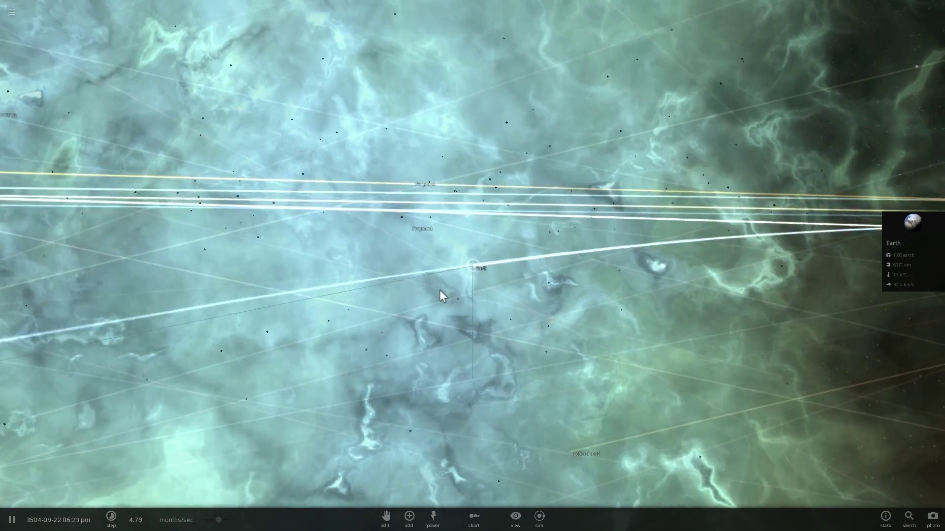
scroll(354, 341, "down", 10)
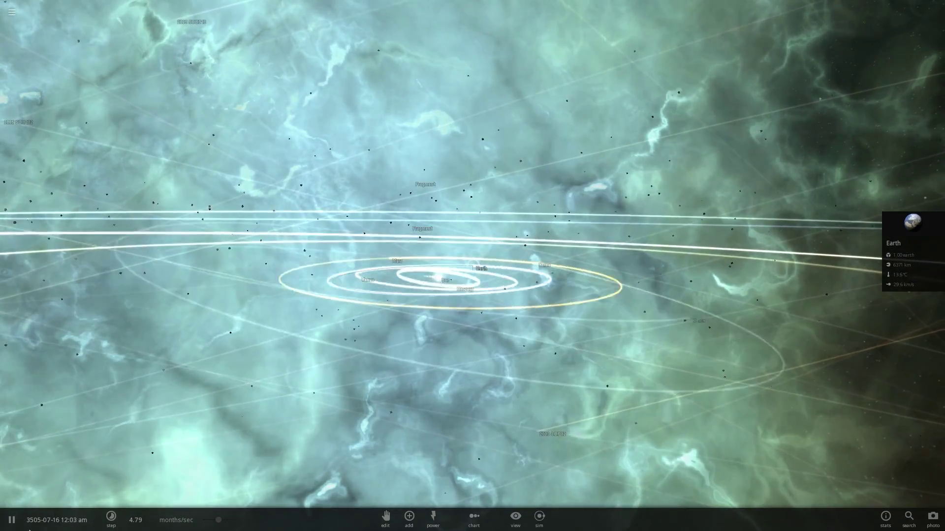
scroll(490, 347, "down", 10)
scroll(481, 297, "up", 10)
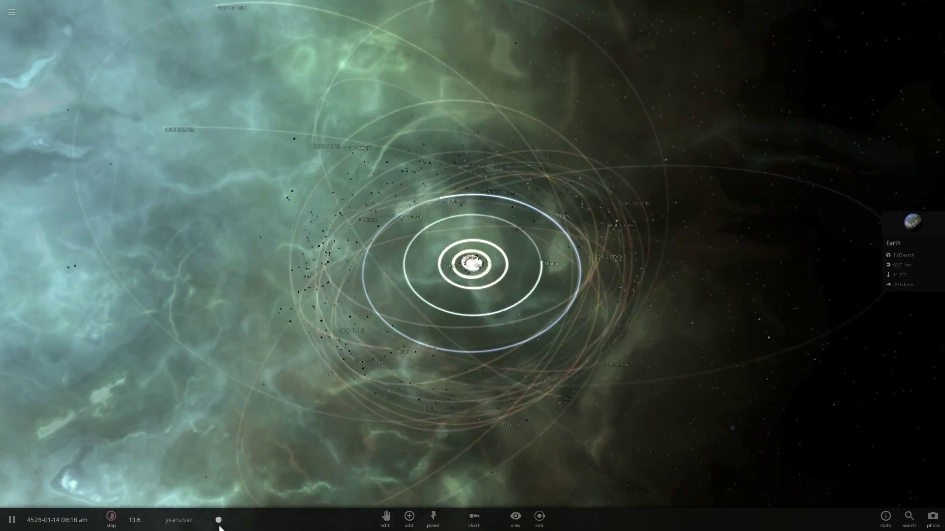
Step: Slow the simulation to about 20 days per second and close in on Earth against the remnant
left_click_drag(218, 520, 205, 520)
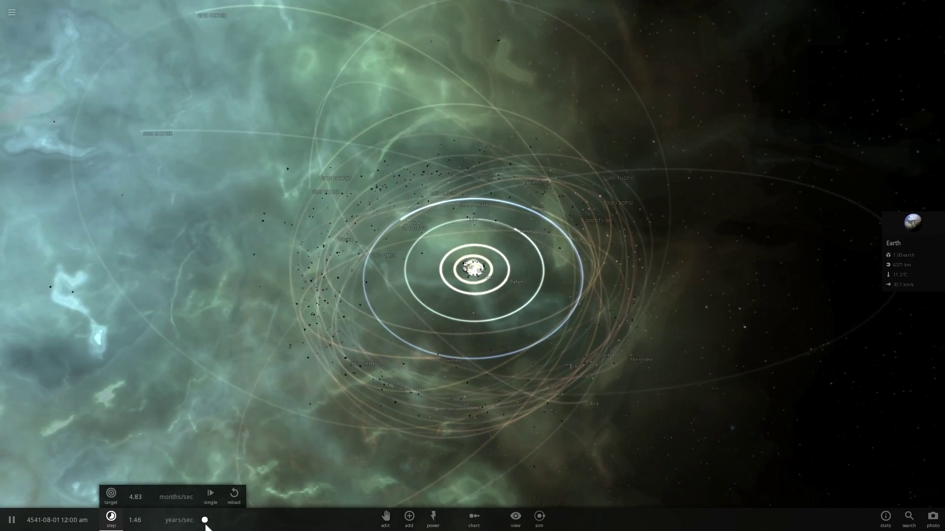
scroll(495, 318, "up", 5)
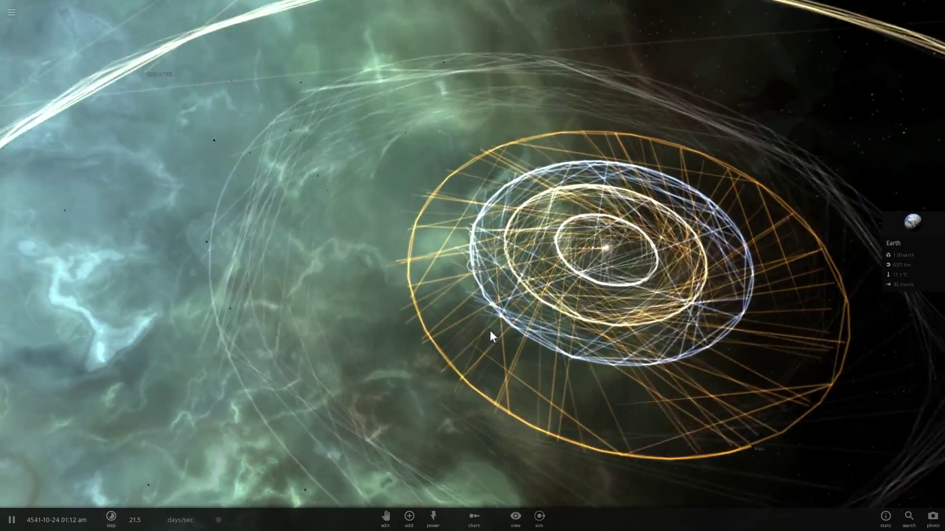
scroll(489, 330, "down", 7)
left_click_drag(471, 346, 471, 273)
scroll(470, 273, "up", 7)
scroll(470, 275, "up", 6)
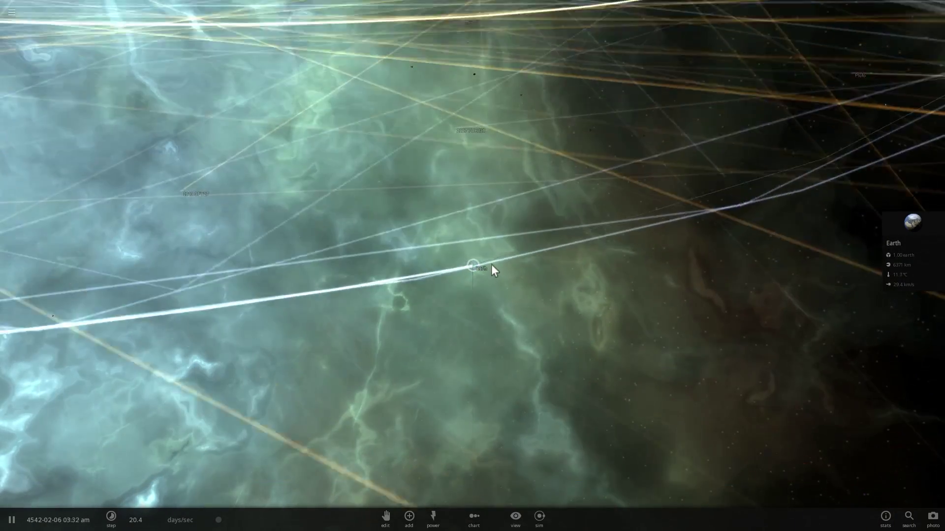
scroll(490, 263, "up", 5)
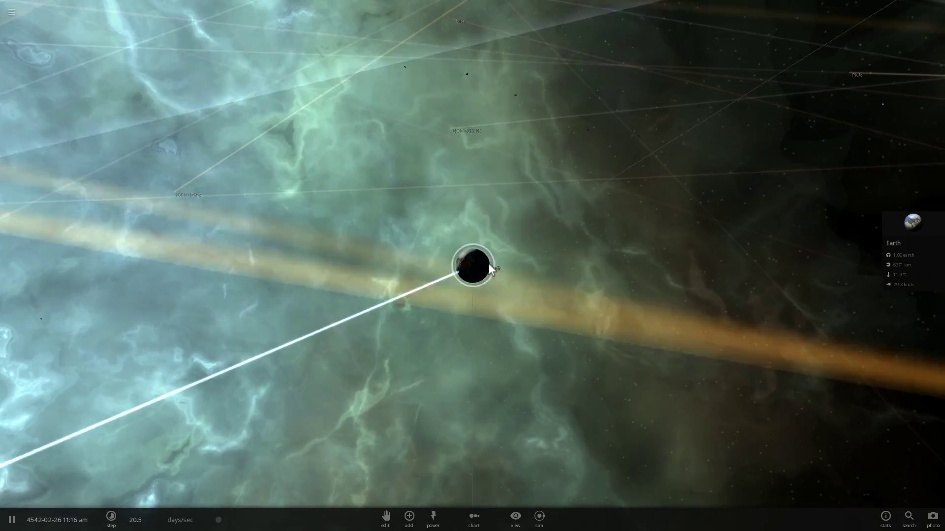
Step: Pause to review Earth's climate settings, hide its atmosphere and clouds, and resume the simulation
key("space")
left_click(911, 235)
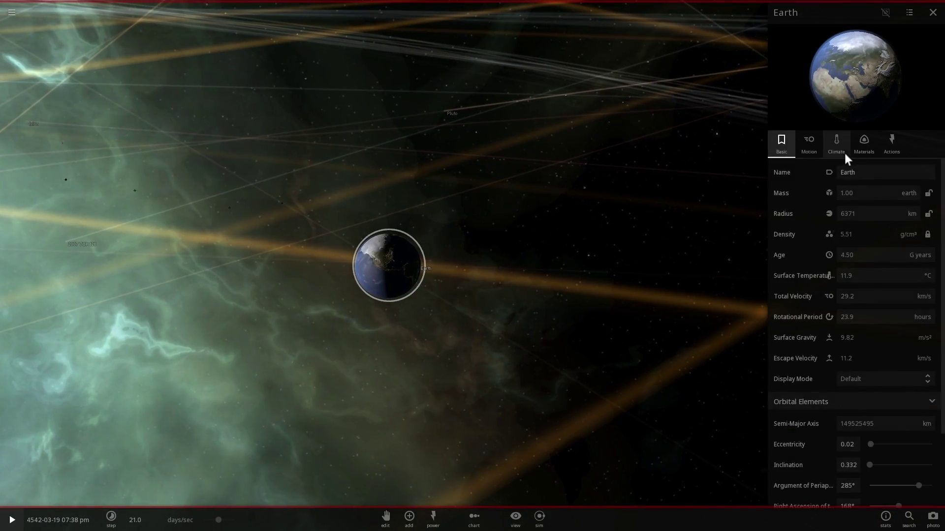
left_click(836, 142)
scroll(853, 345, "down", 5)
scroll(849, 361, "down", 1)
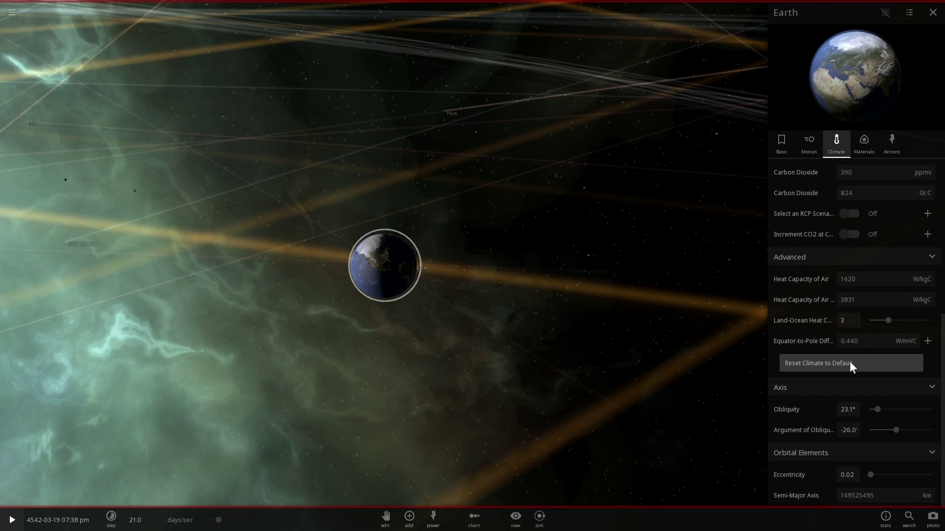
scroll(842, 320, "up", 4)
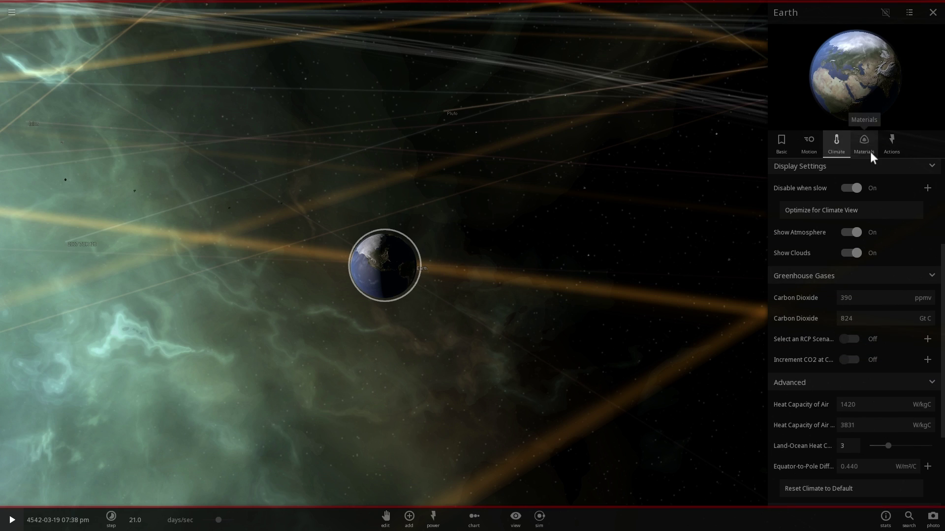
scroll(370, 311, "up", 5)
key("space")
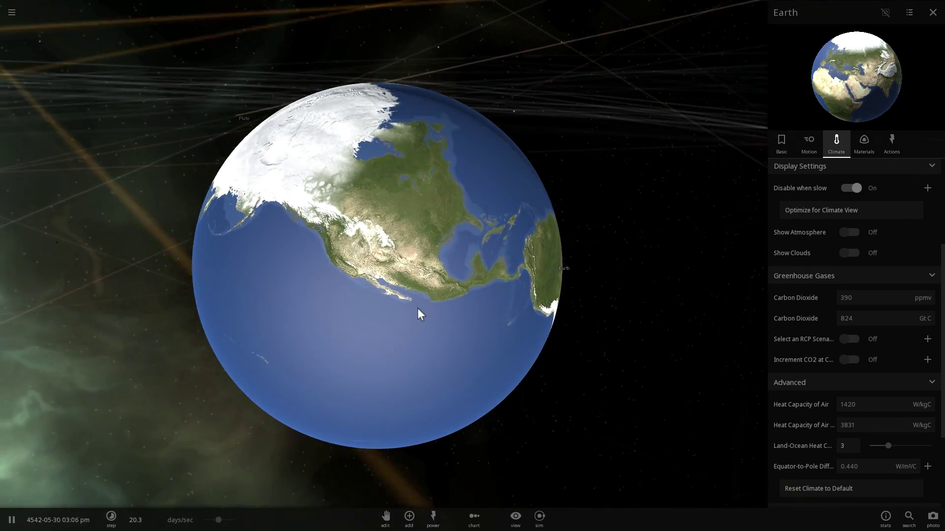
Step: Examine Earth's surface from different sides with the remnant in the background
left_click_drag(417, 308, 363, 292)
left_click_drag(470, 246, 403, 263)
scroll(400, 267, "down", 5)
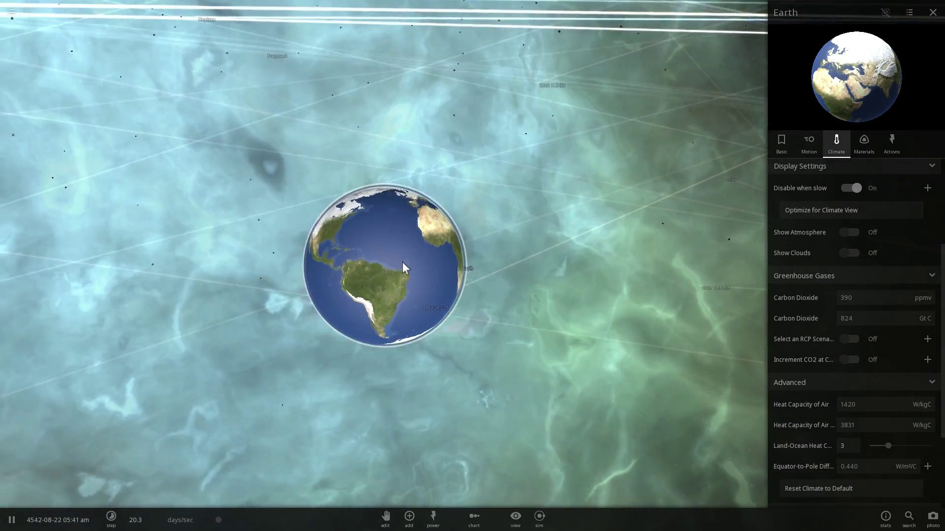
scroll(389, 344, "up", 5)
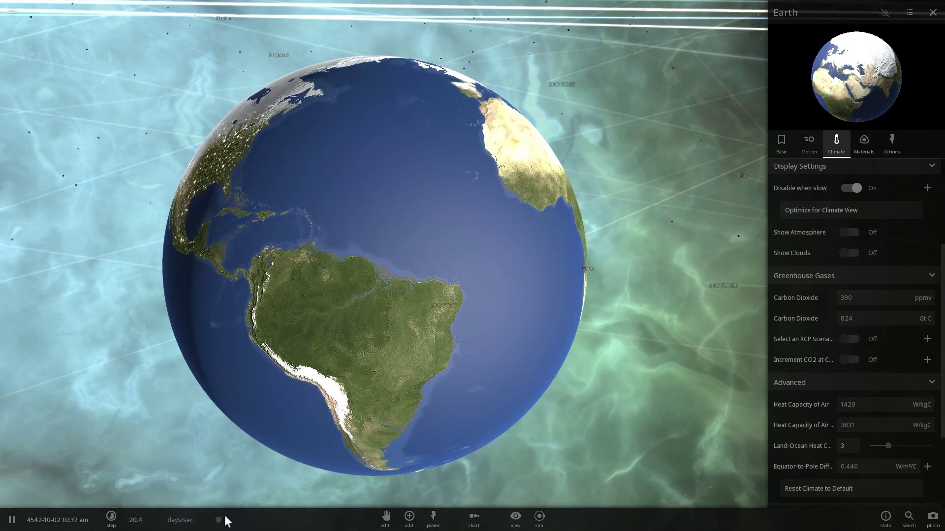
Step: Raise the simulation speed to about 1.8 years per second and view the whole solar system with Earth's properties closed
left_click_drag(224, 517, 238, 520)
scroll(344, 347, "down", 3)
scroll(344, 340, "down", 5)
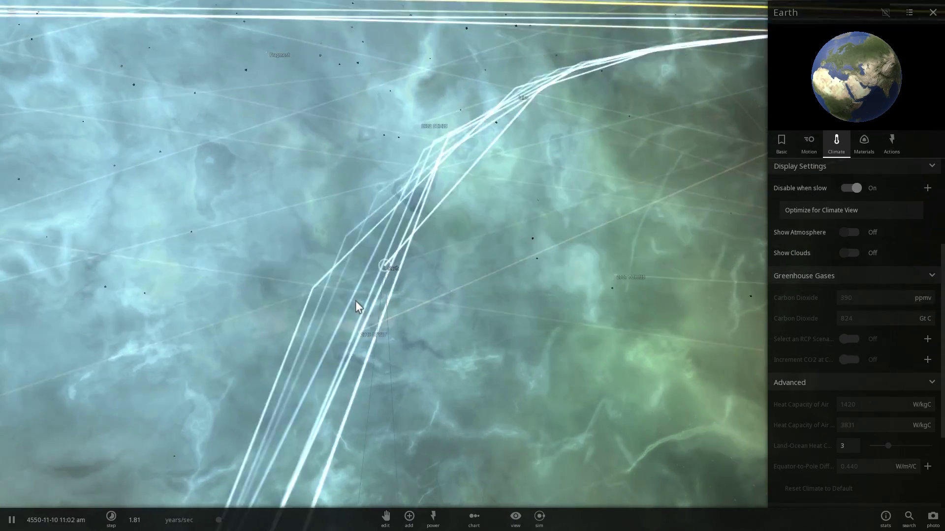
scroll(355, 302, "down", 5)
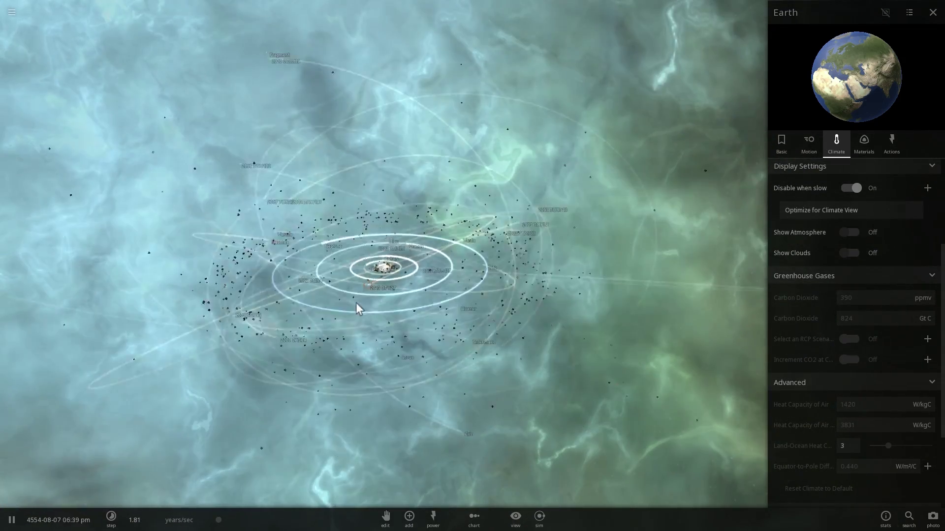
scroll(351, 315, "down", 3)
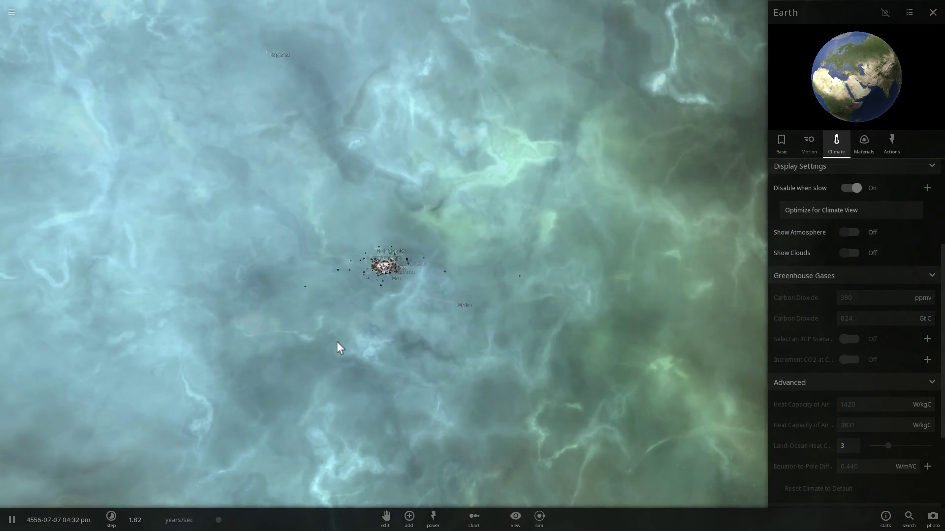
left_click_drag(336, 342, 335, 370)
left_click(334, 370)
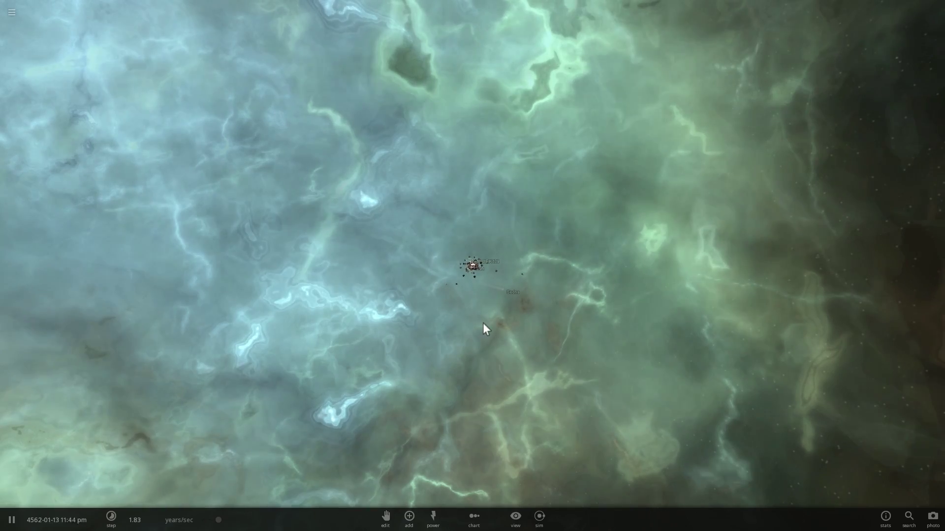
Step: Examine the remnant around the solar system from several angles, ending with the entire remnant in view
left_click_drag(450, 309, 131, 447)
left_click_drag(298, 306, 447, 345)
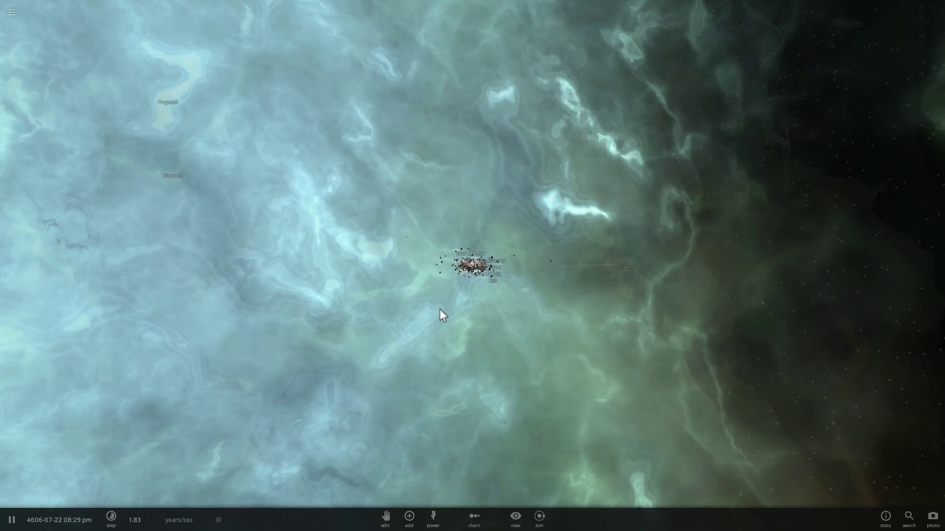
left_click_drag(439, 308, 478, 312)
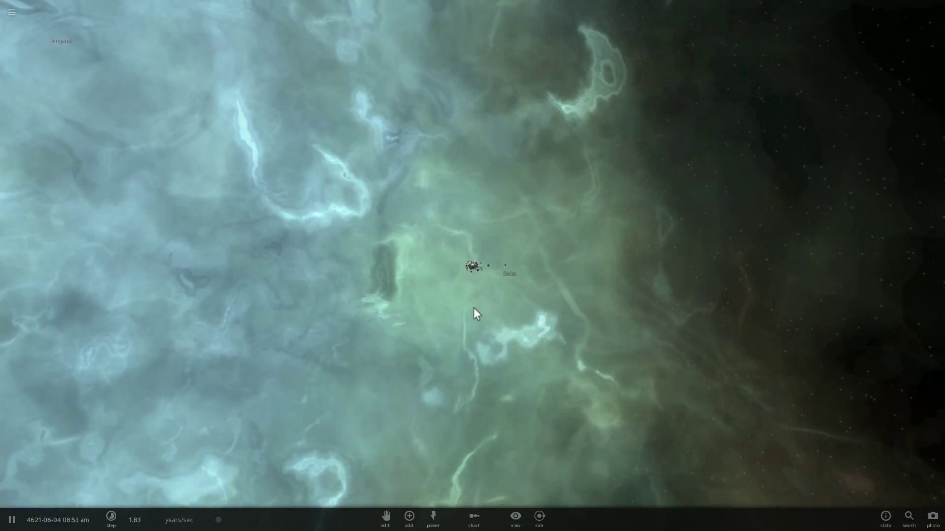
scroll(460, 298, "down", 5)
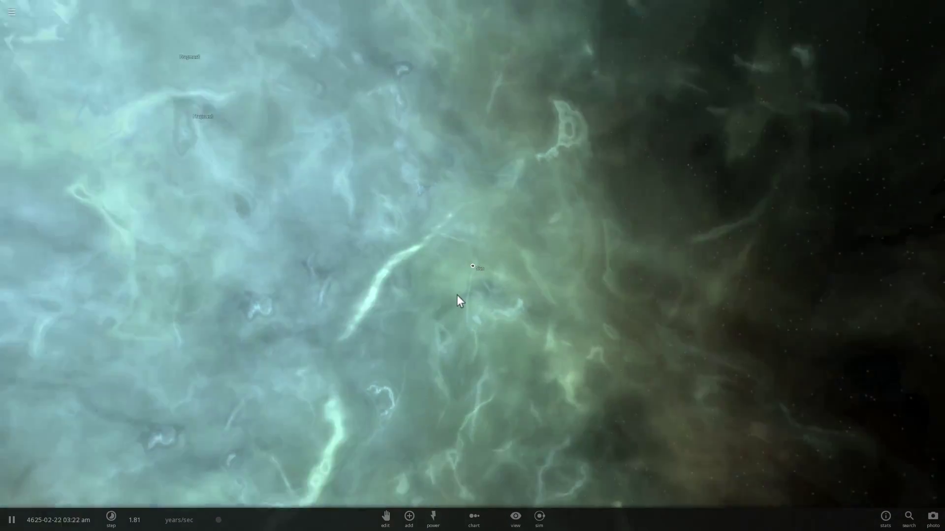
scroll(456, 301, "down", 5)
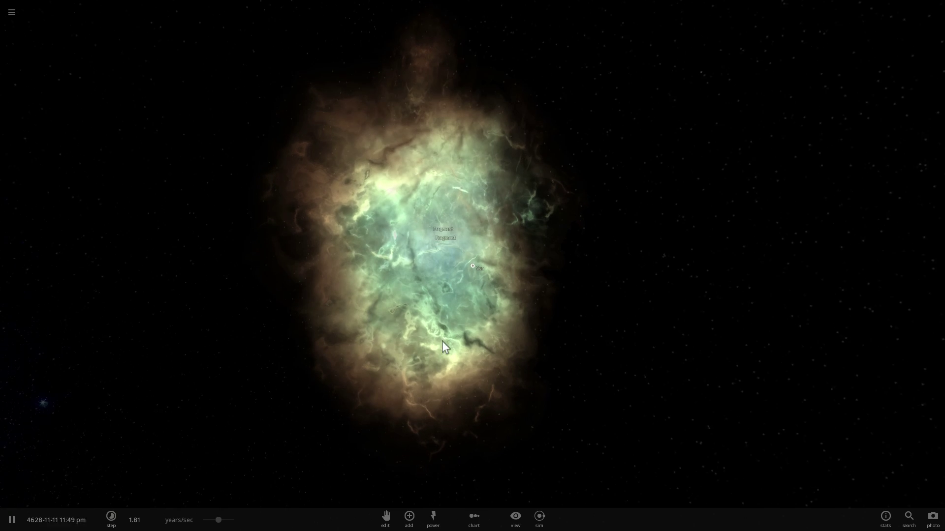
Step: Raise the simulation speed to about 15 years per second and close in on the solar system within the remnant
left_click_drag(223, 520, 232, 520)
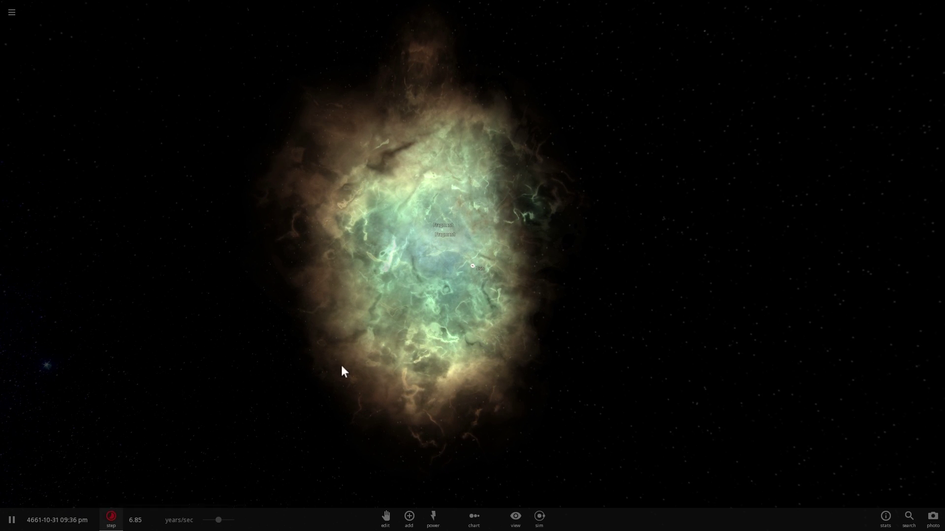
scroll(509, 294, "up", 5)
scroll(472, 302, "up", 4)
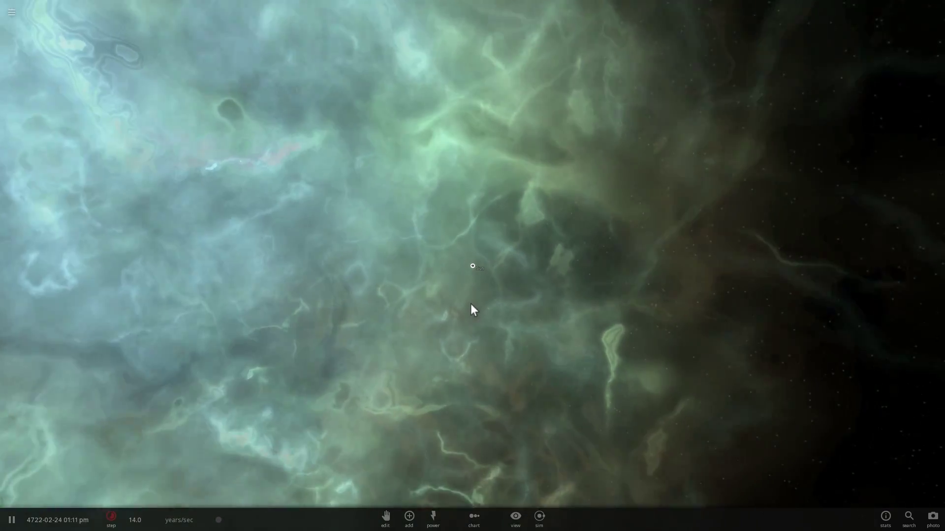
scroll(485, 359, "down", 5)
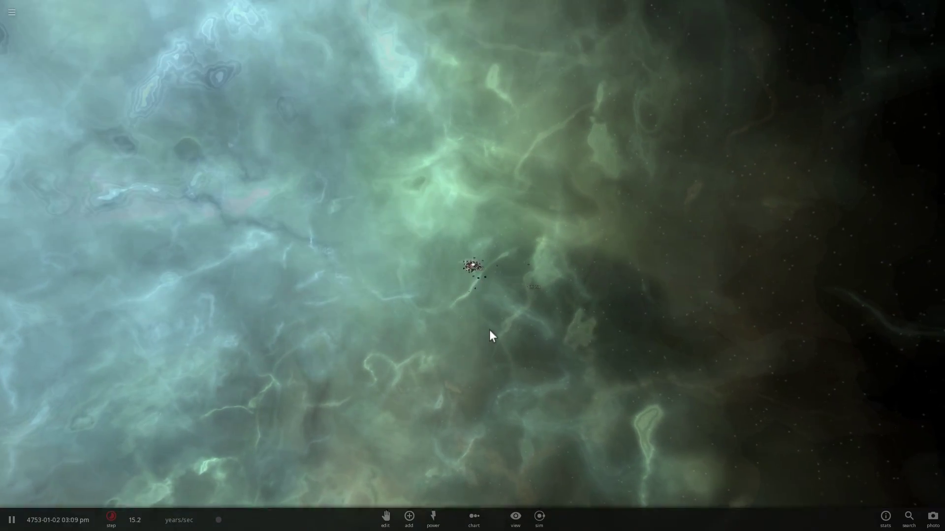
scroll(484, 312, "up", 3)
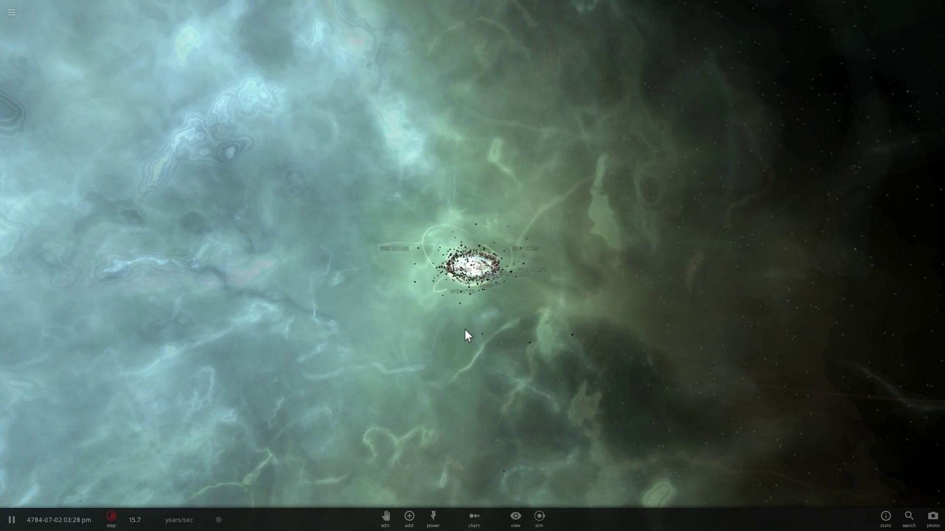
left_click_drag(465, 329, 448, 306)
Step: Slow the simulation to about 1 year per second and examine the planets' orbits inside the remnant
scroll(397, 315, "up", 5)
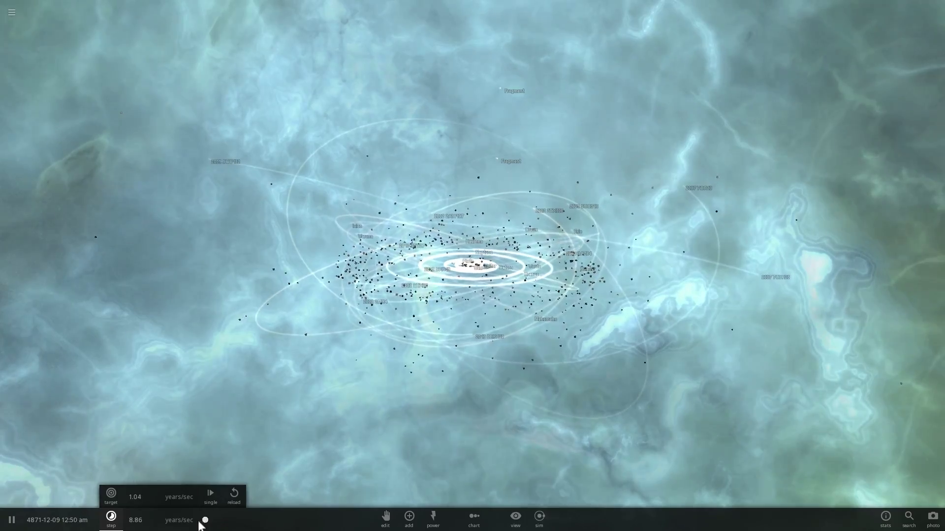
scroll(501, 365, "up", 5)
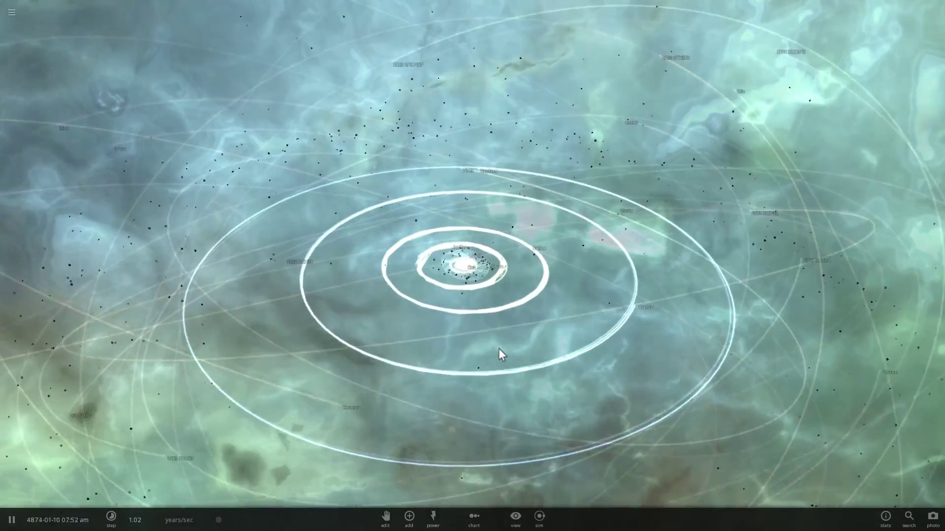
scroll(485, 329, "up", 4)
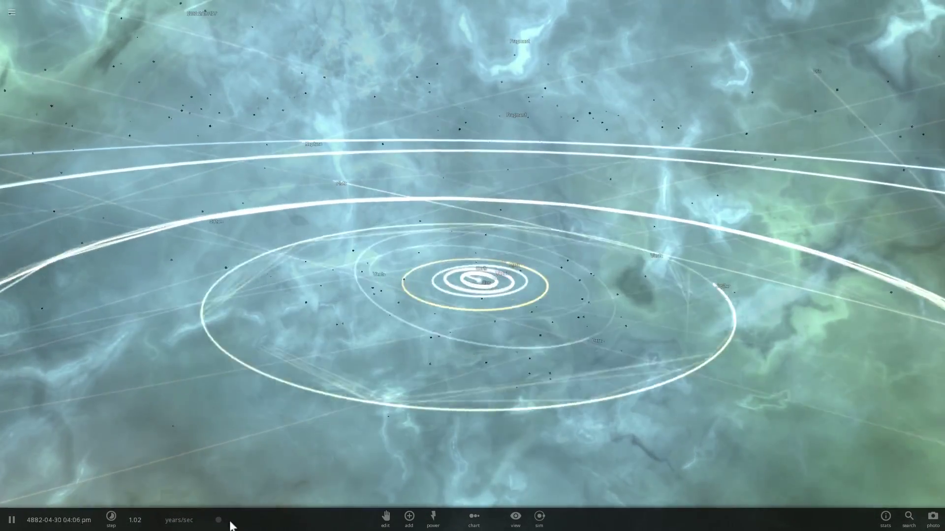
Step: Slow the simulation to about 22 days per second and focus on Earth against the Sun and remnant
left_click_drag(219, 520, 209, 521)
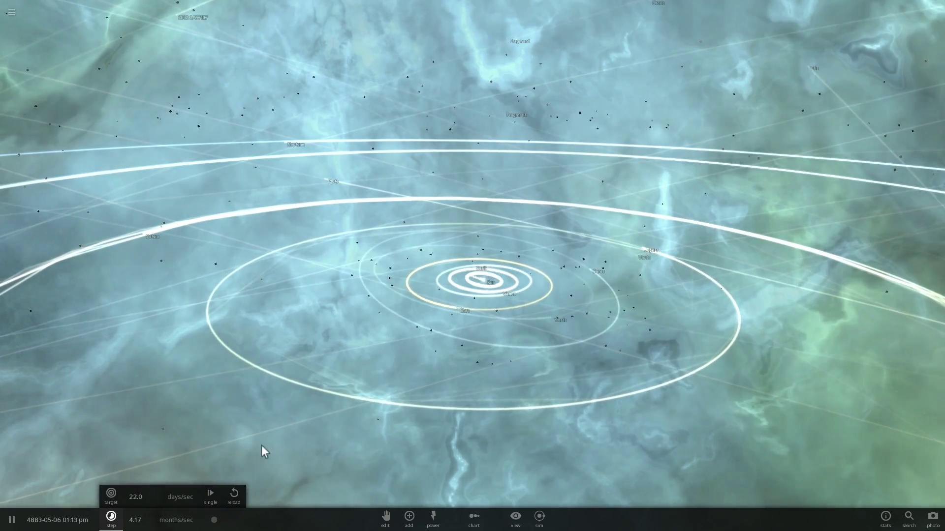
left_click(468, 274)
left_click(465, 271)
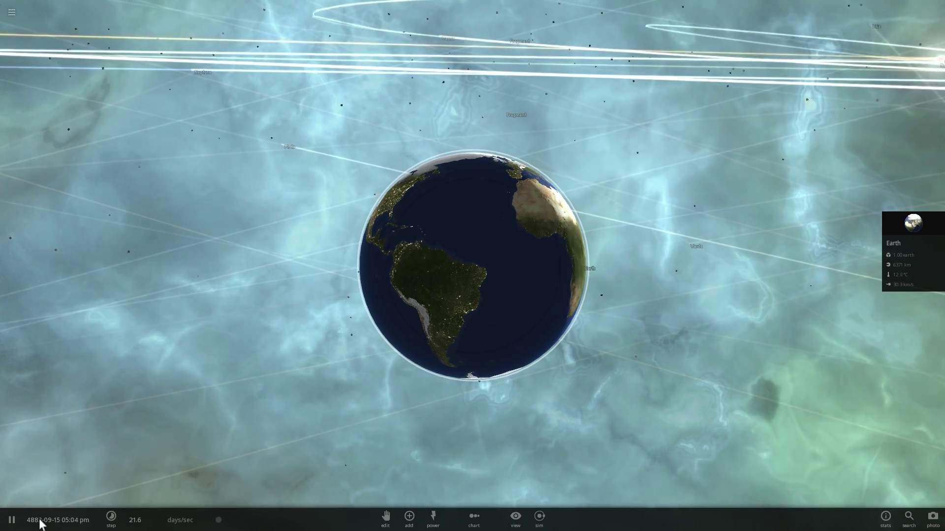
left_click_drag(349, 347, 441, 392)
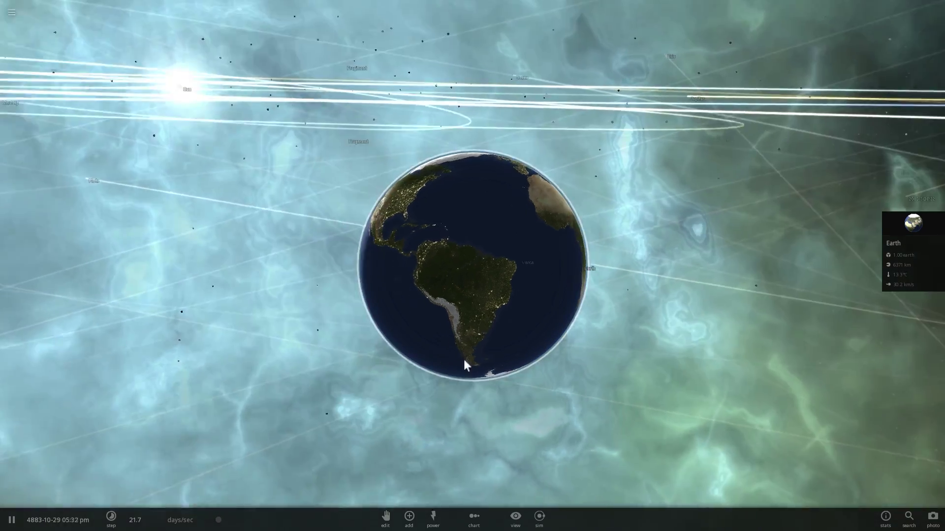
Step: Raise the simulation speed to about 17 years per second and pull back from Earth to the whole solar system
mouse_move(219, 520)
left_mouse_down()
mouse_move(232, 519)
mouse_move(219, 522)
mouse_move(225, 526)
left_mouse_up()
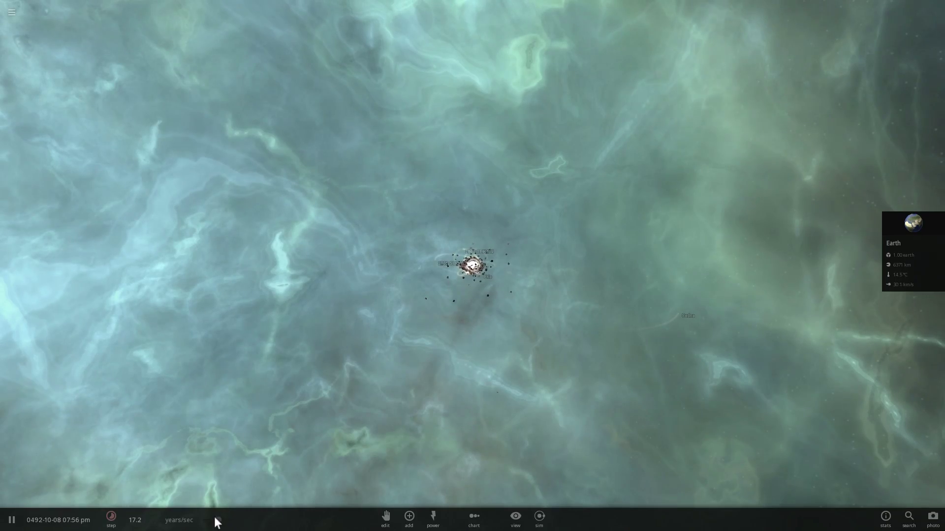
Step: Slow the simulation to about 5.4 months per second and survey the whole remnant around the solar system
left_click_drag(216, 520, 203, 520)
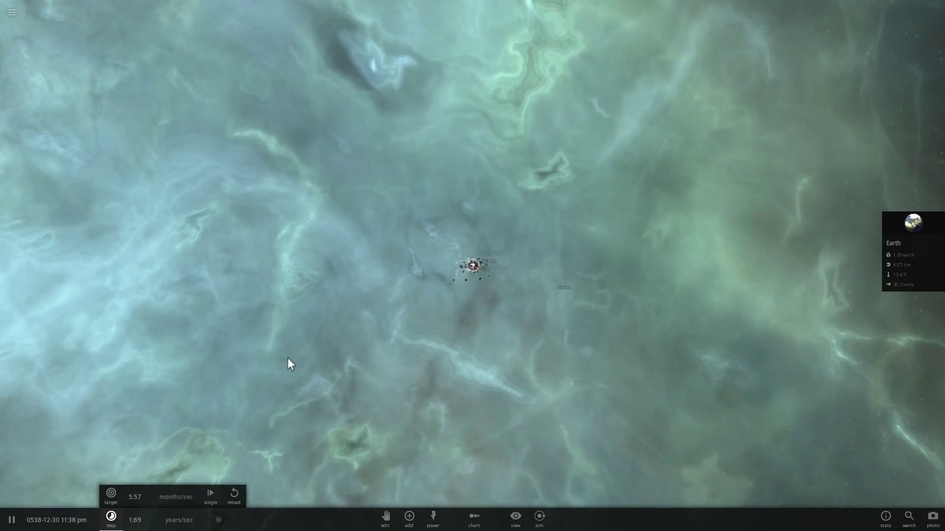
scroll(325, 322, "down", 10)
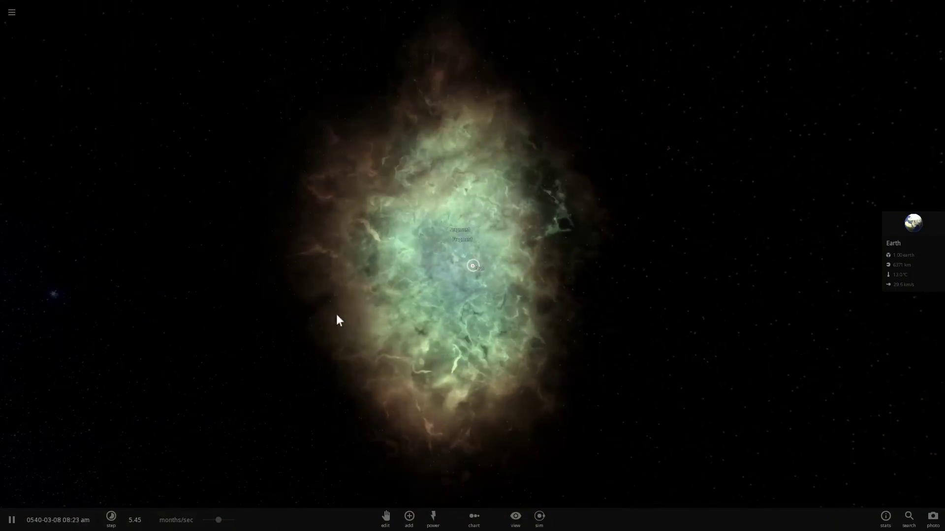
left_click_drag(337, 314, 380, 396)
scroll(380, 396, "up", 10)
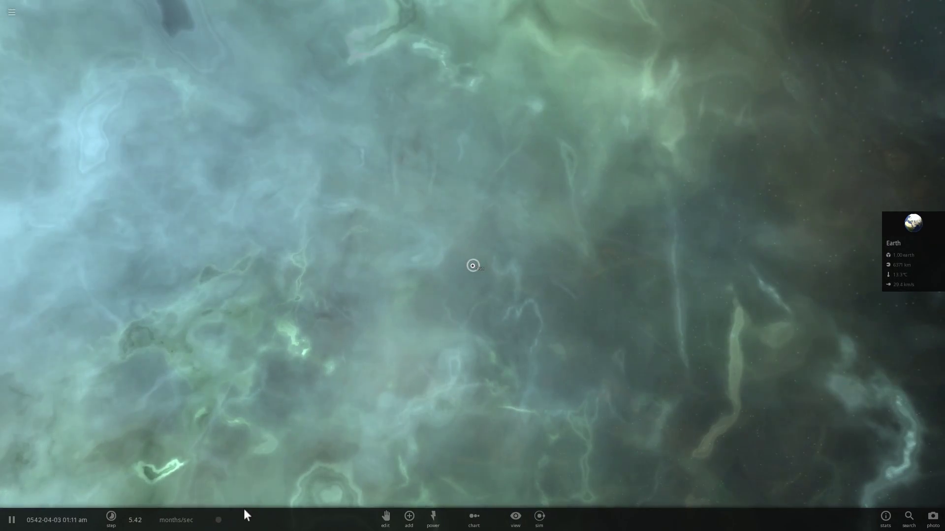
Step: Slow the simulation to about 38 minutes per second and close in from the planets' orbits to Earth
left_click_drag(218, 521, 206, 521)
scroll(477, 315, "up", 5)
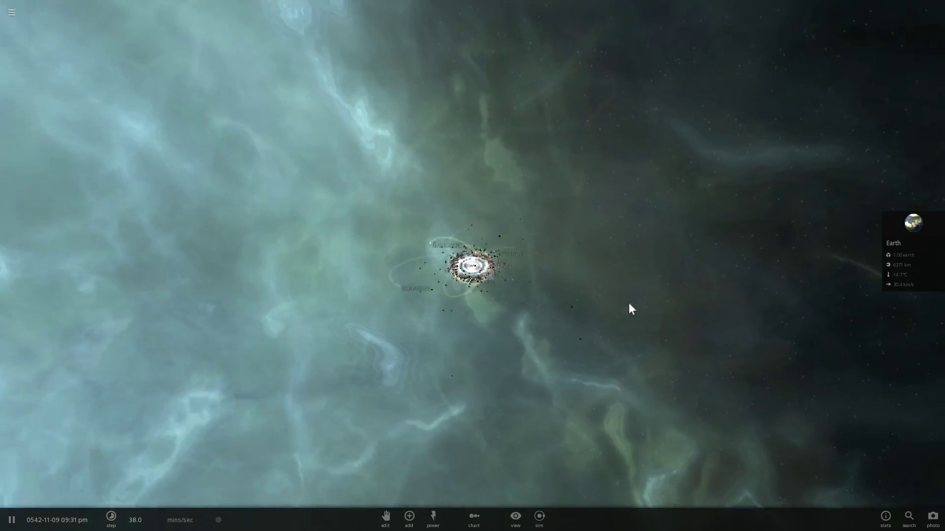
left_click_drag(628, 303, 486, 303)
scroll(486, 303, "up", 2)
scroll(482, 310, "up", 8)
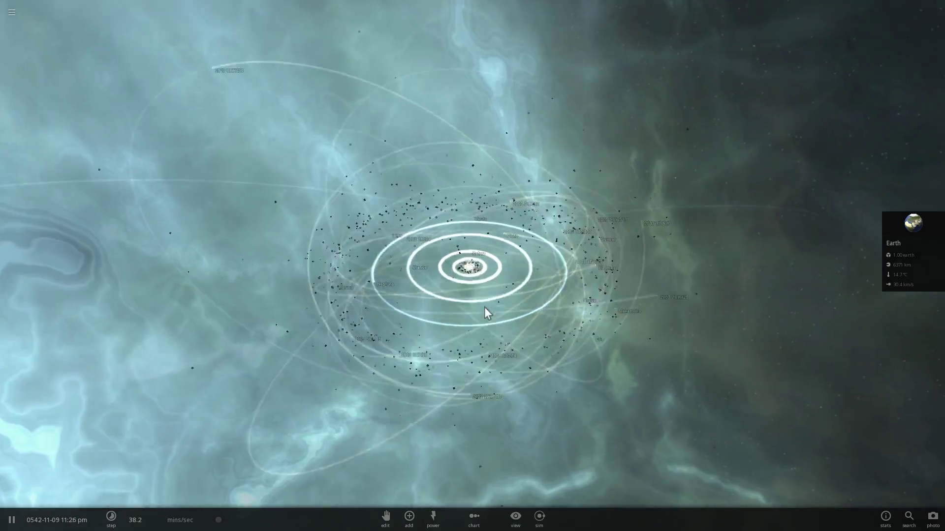
scroll(477, 319, "up", 10)
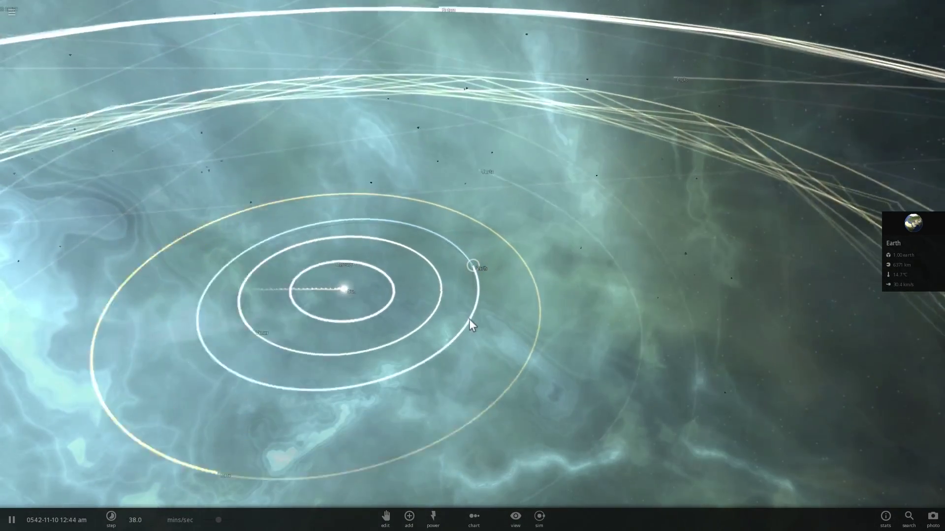
scroll(464, 319, "up", 10)
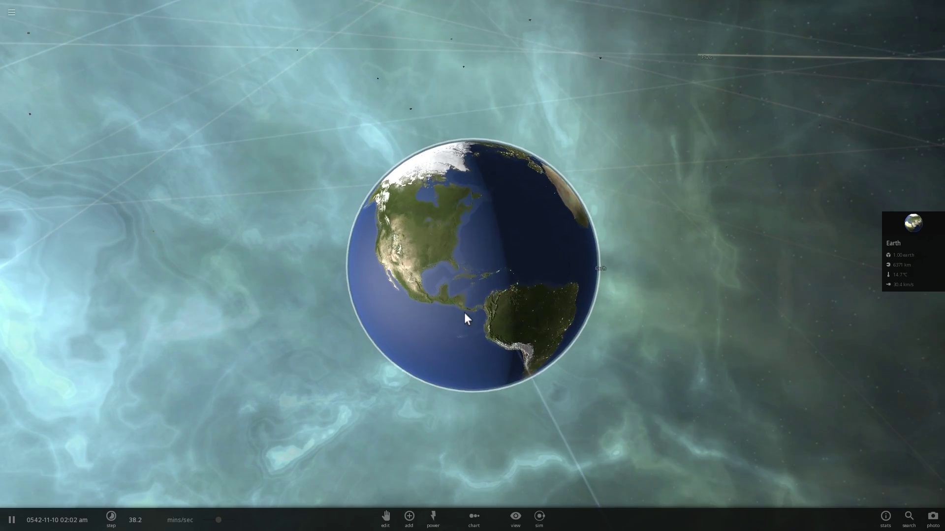
Step: Raise the simulation speed to about 1.75 hours per second and circle Earth from the Americas across the Pacific to Asia
left_click_drag(464, 318, 491, 283)
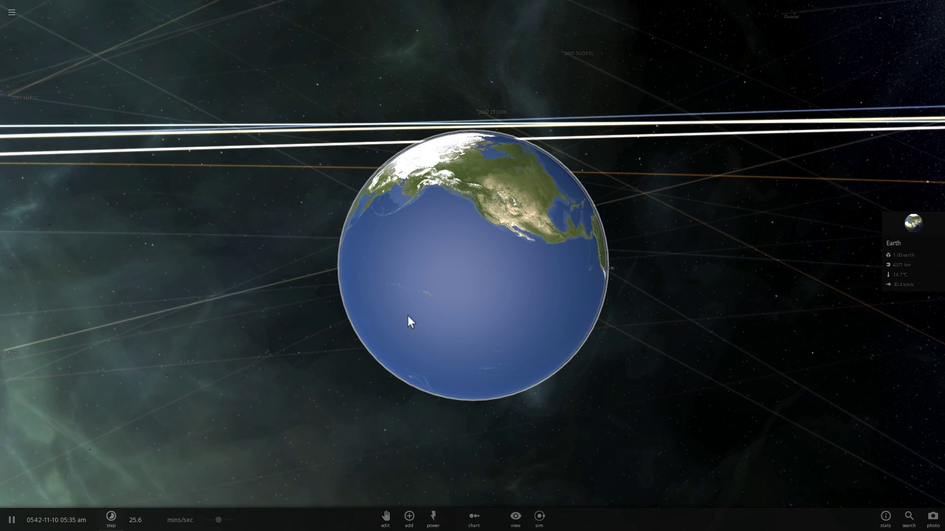
left_click_drag(361, 310, 281, 329)
scroll(408, 275, "up", 3)
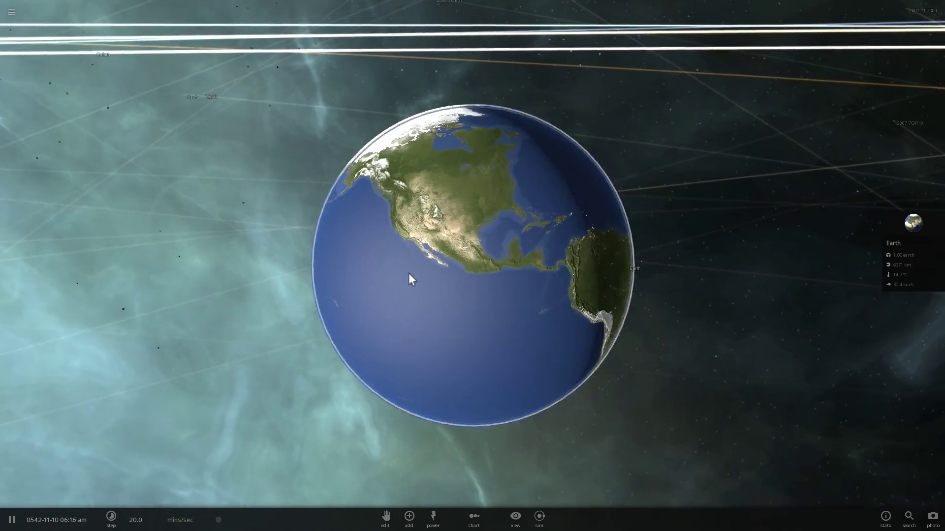
left_click_drag(460, 301, 369, 320)
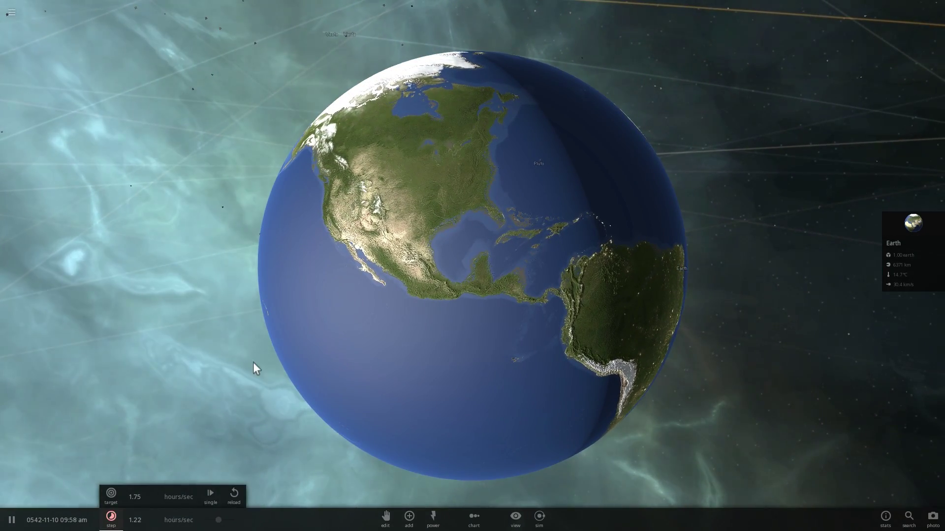
left_click_drag(231, 350, 281, 333)
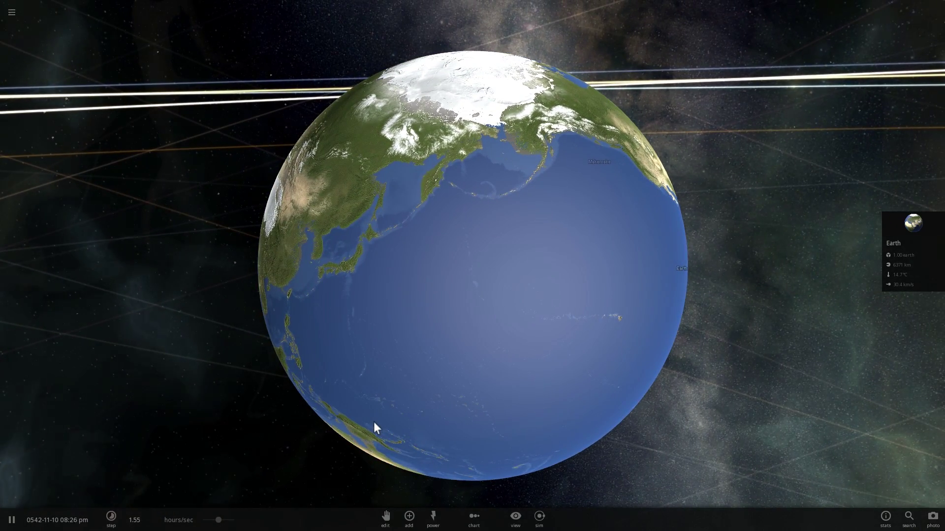
left_click_drag(317, 396, 337, 390)
left_click_drag(419, 353, 505, 350)
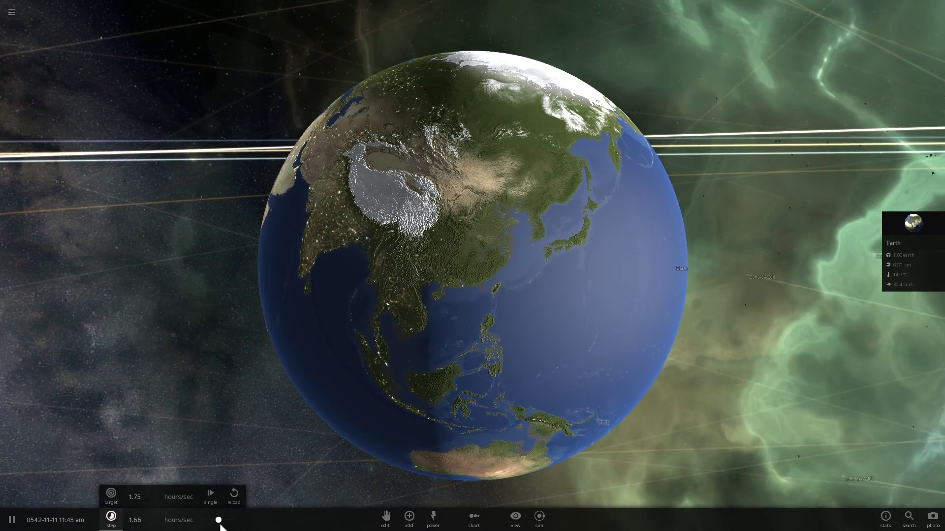
Step: Examine Earth up close from the South American, Pacific and Asian sides against the surrounding remnant
left_click_drag(265, 457, 578, 346)
scroll(578, 346, "down", 3)
left_click_drag(394, 345, 503, 296)
scroll(439, 289, "up", 5)
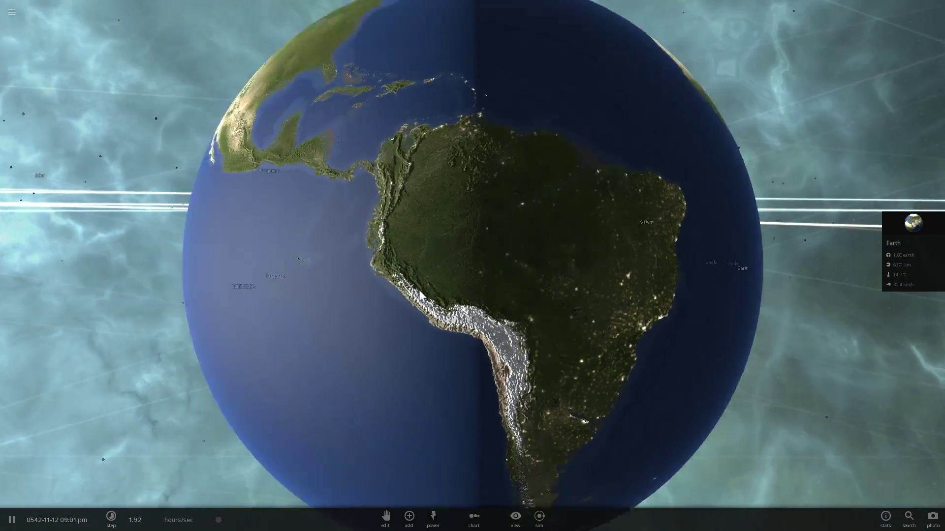
scroll(420, 292, "down", 4)
left_click_drag(365, 287, 707, 347)
scroll(456, 298, "up", 2)
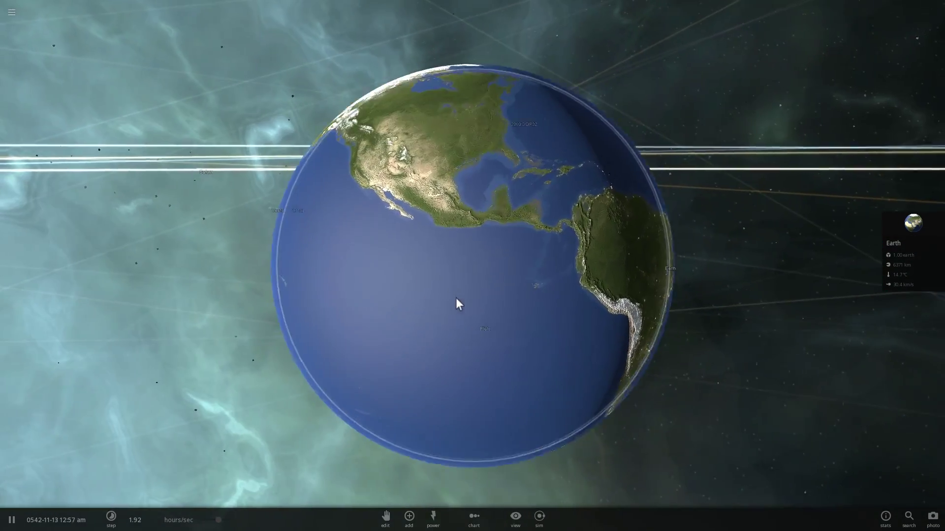
scroll(456, 298, "up", 2)
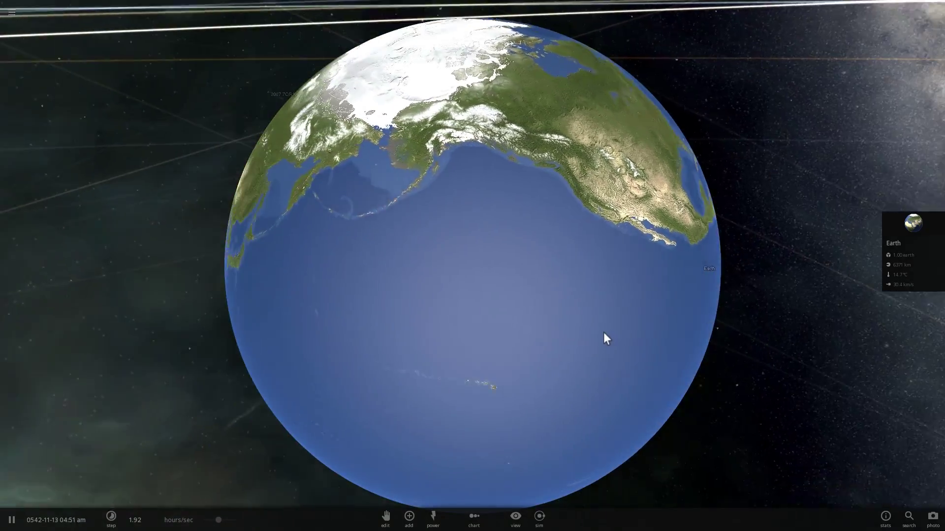
left_click_drag(412, 318, 448, 328)
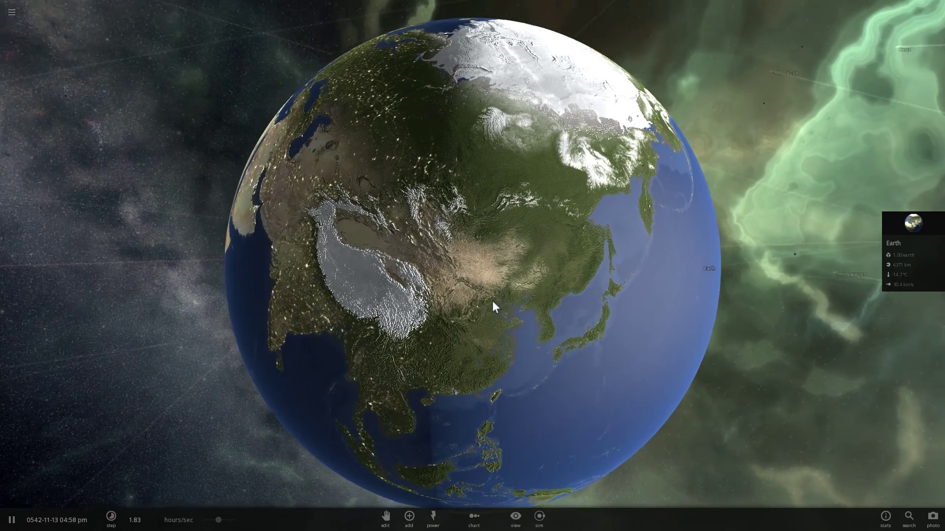
Step: Pull back from Earth to view its orbit line and the neighbouring orbits inside the remnant
left_click_drag(492, 300, 543, 297)
scroll(543, 297, "down", 3)
scroll(525, 317, "down", 6)
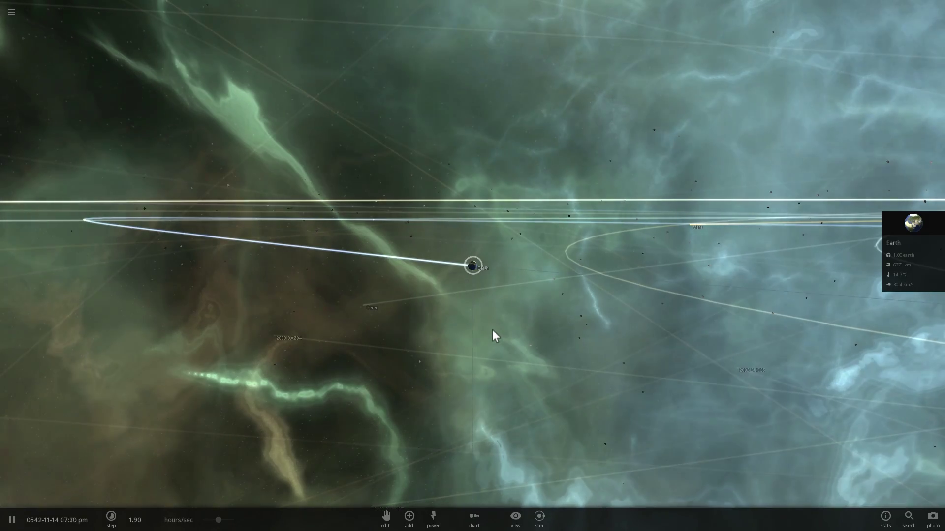
left_click_drag(492, 329, 677, 294)
scroll(487, 304, "up", 3)
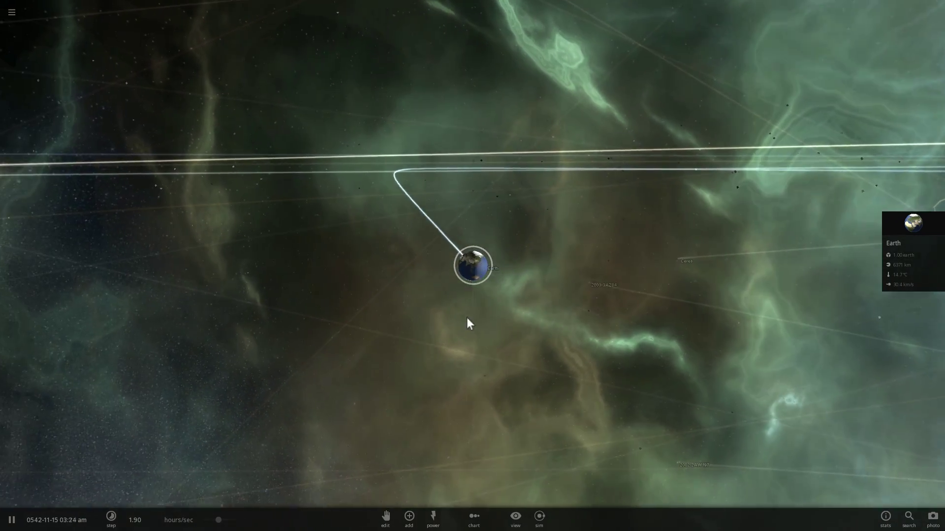
Step: Close in on Earth again and compare its Atlantic night side with its daylit Pacific side within the remnant
scroll(462, 321, "up", 3)
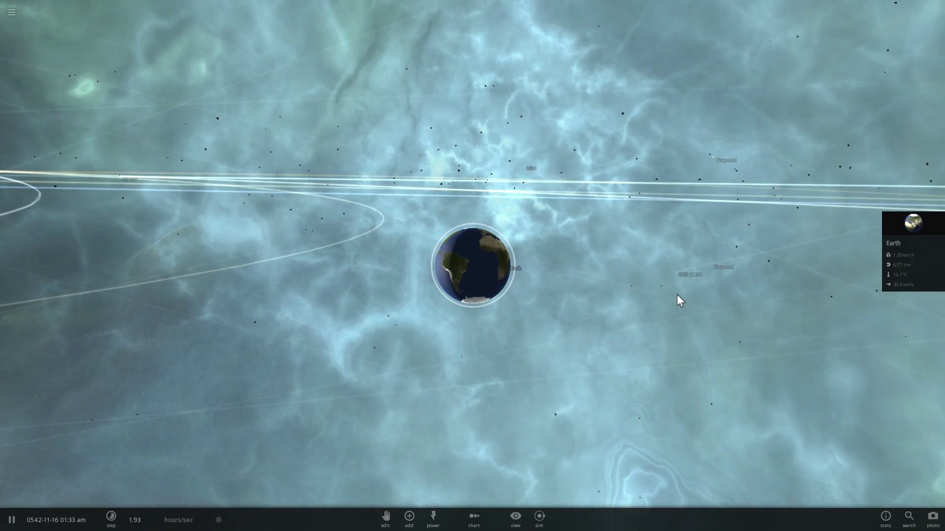
scroll(590, 299, "up", 3)
left_click_drag(554, 302, 587, 297)
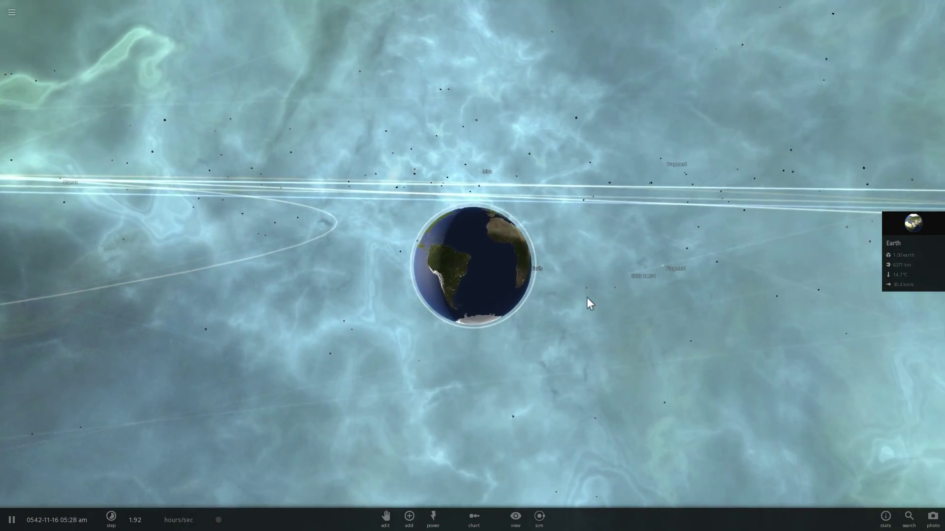
scroll(576, 297, "up", 3)
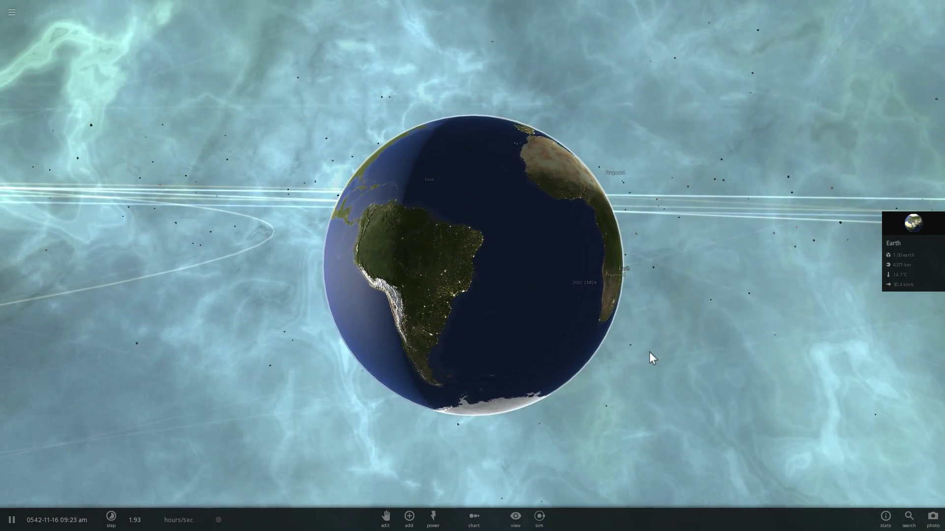
left_click_drag(648, 353, 799, 322)
left_click_drag(666, 315, 714, 326)
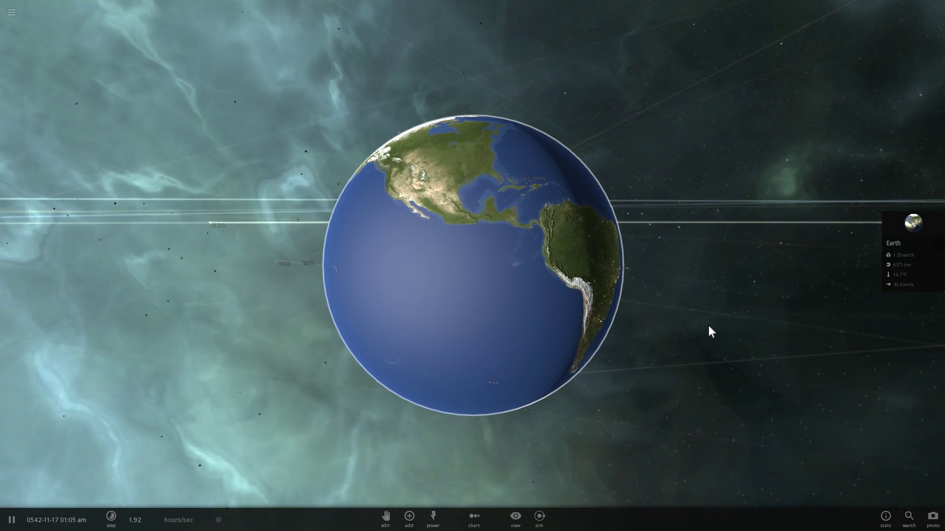